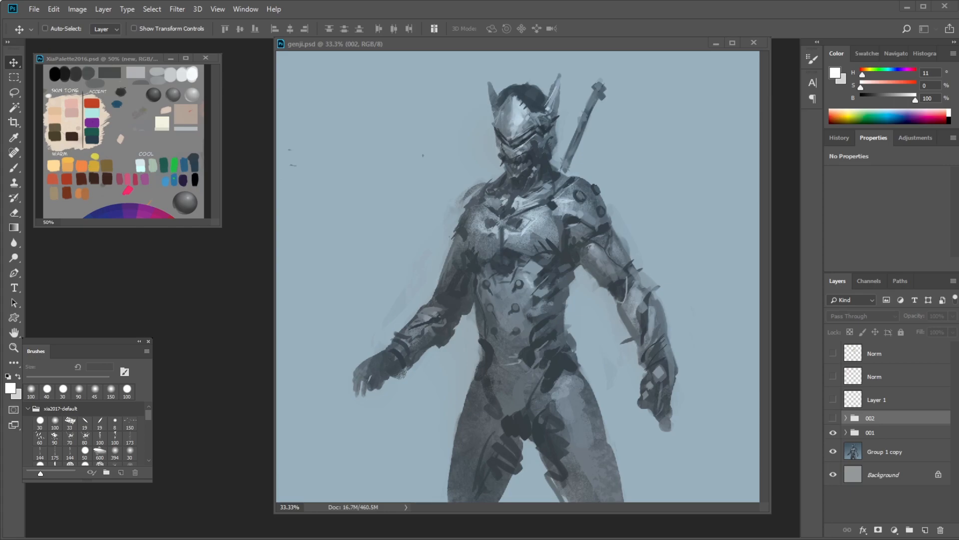
Compare the character painting with and without layer group 002
click(833, 418)
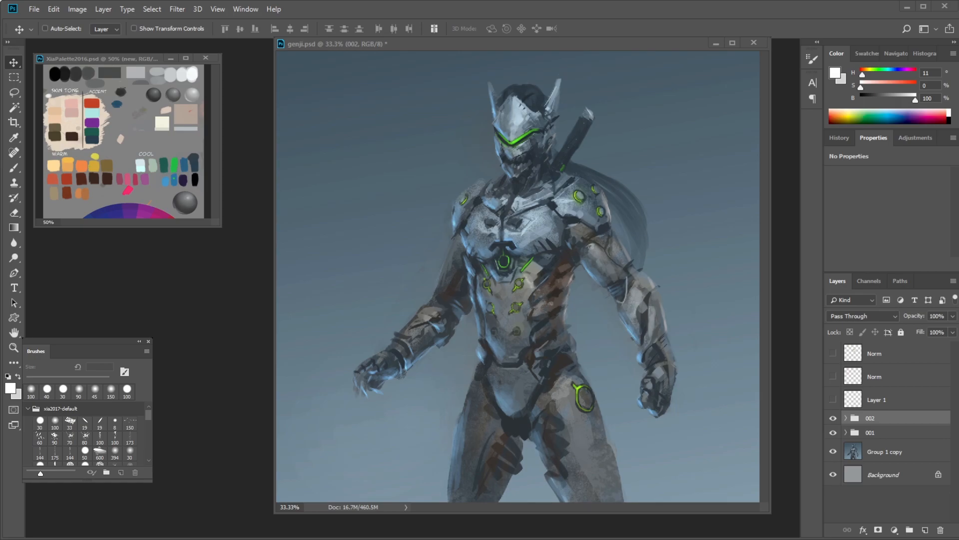
key(ctrl+z)
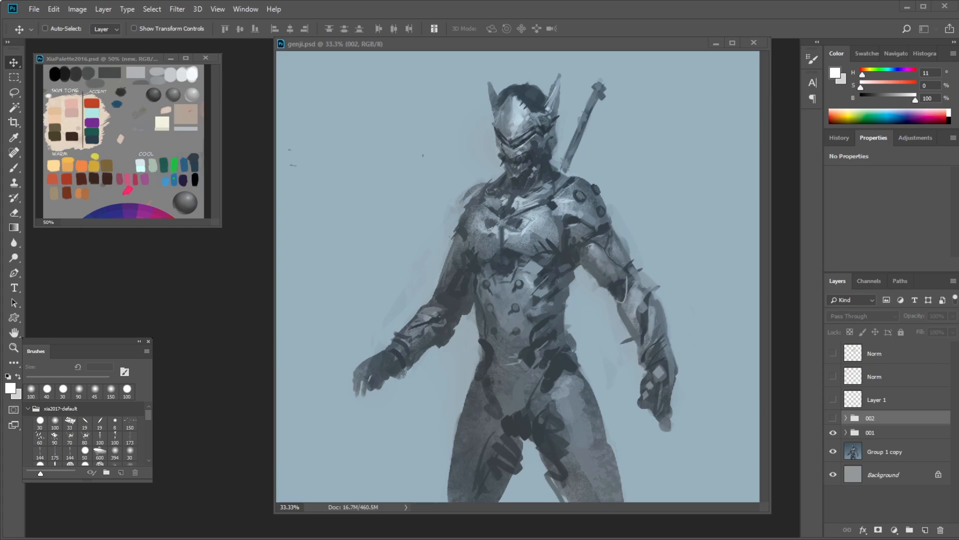
click(833, 419)
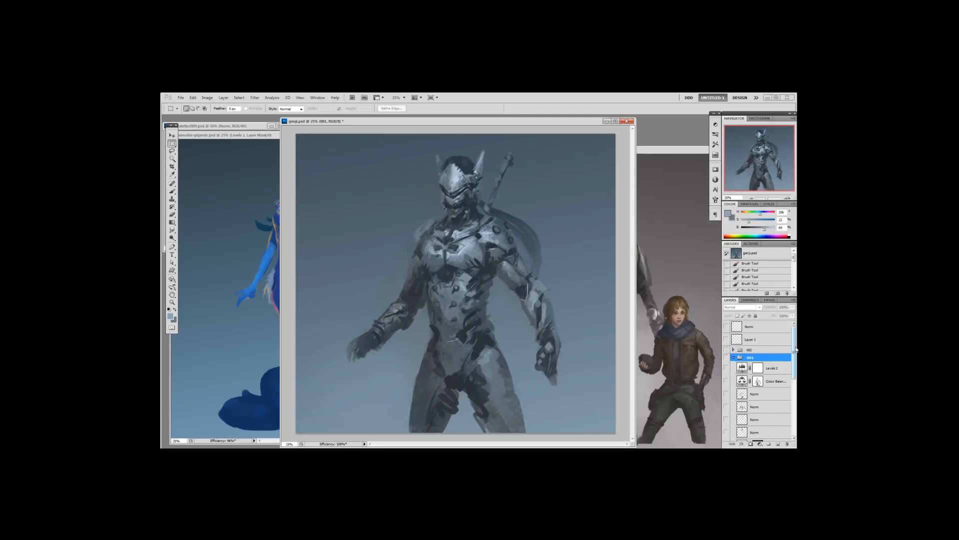
Examine the genji.psd painting side by side with the painting of the blue woman by switching between the two documents
drag(794, 351, 795, 362)
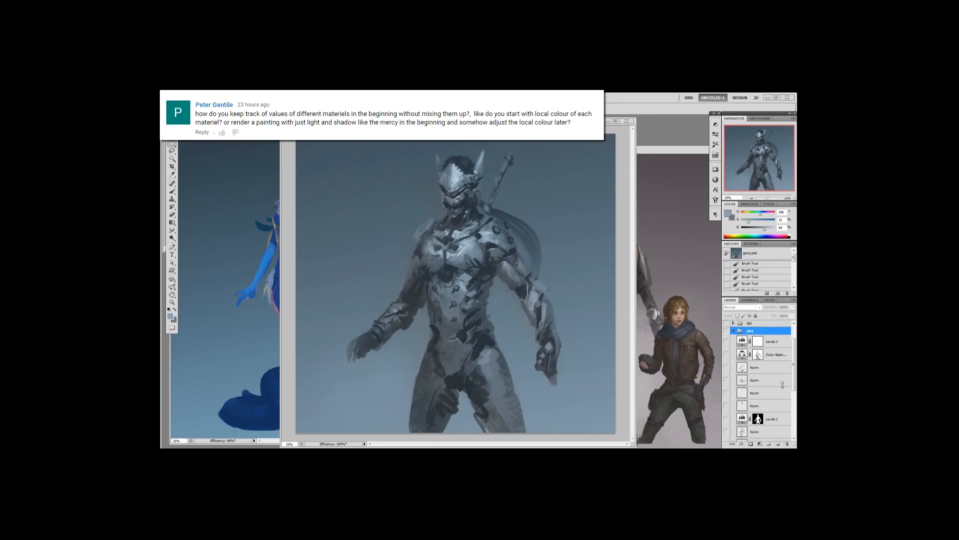
scroll(793, 391, down, 1)
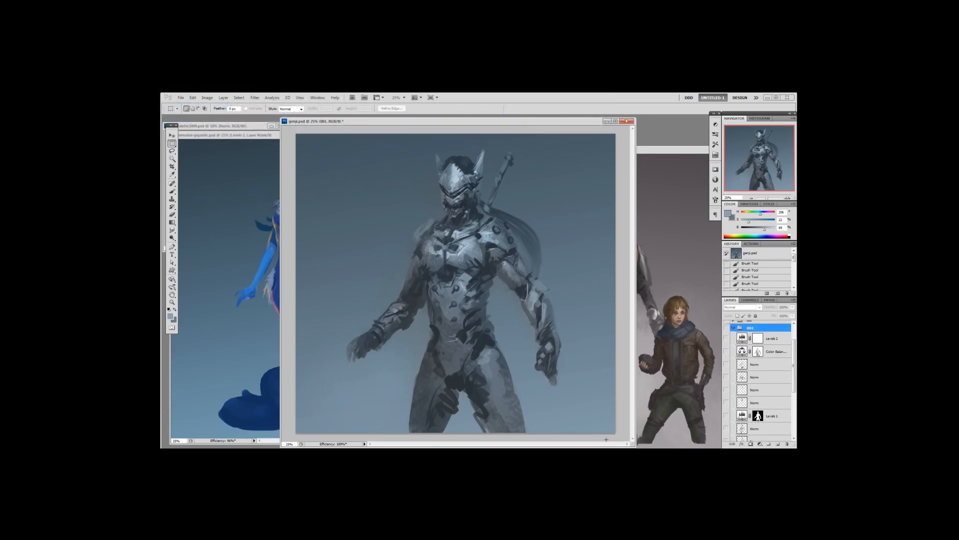
click(269, 136)
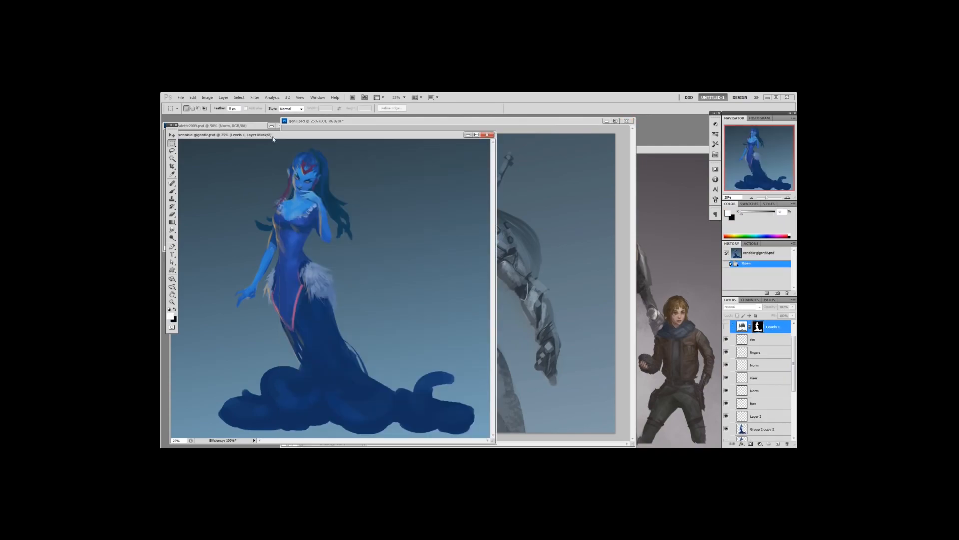
click(535, 126)
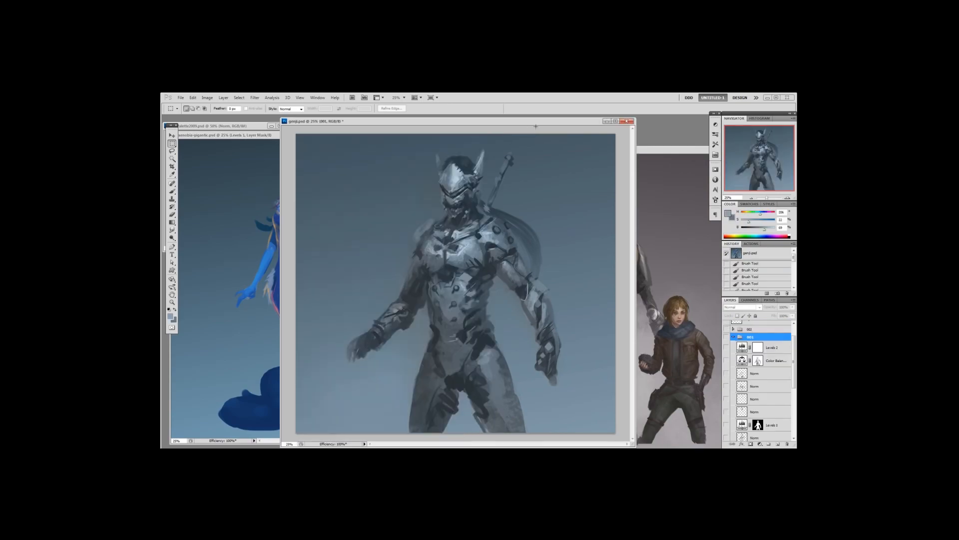
click(267, 306)
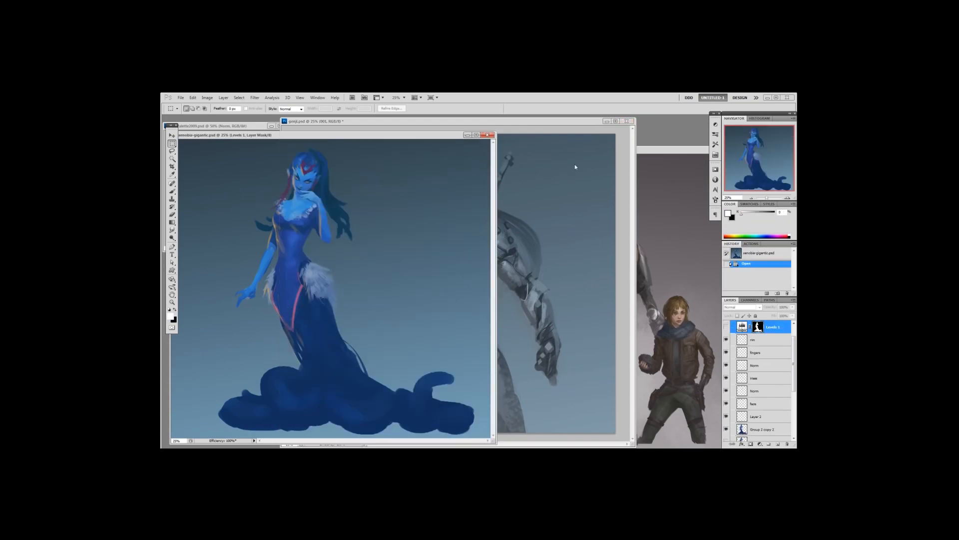
click(622, 160)
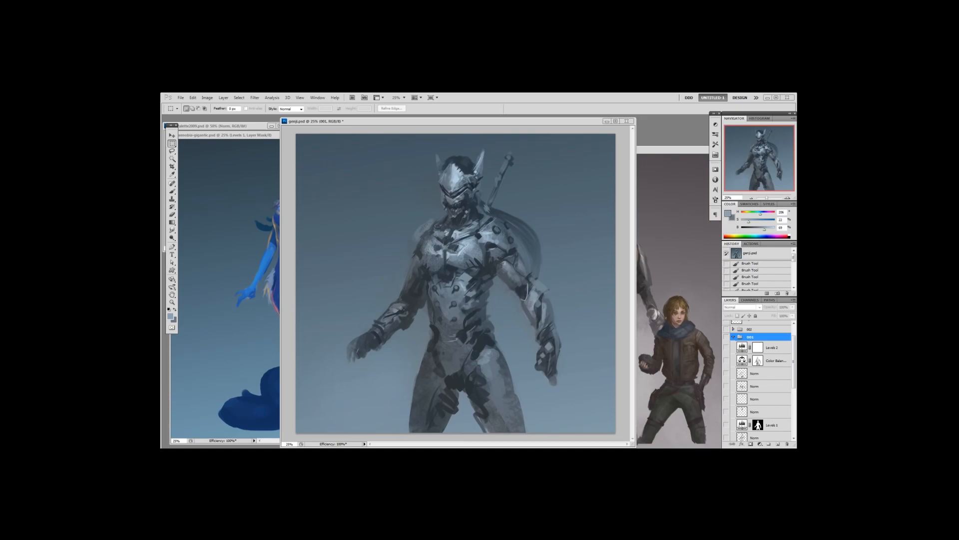
Show group 001 in genji.psd with its Norm and Levels 1 layers on, keeping Levels 2 and Color Balance hidden
scroll(759, 380, down, 4)
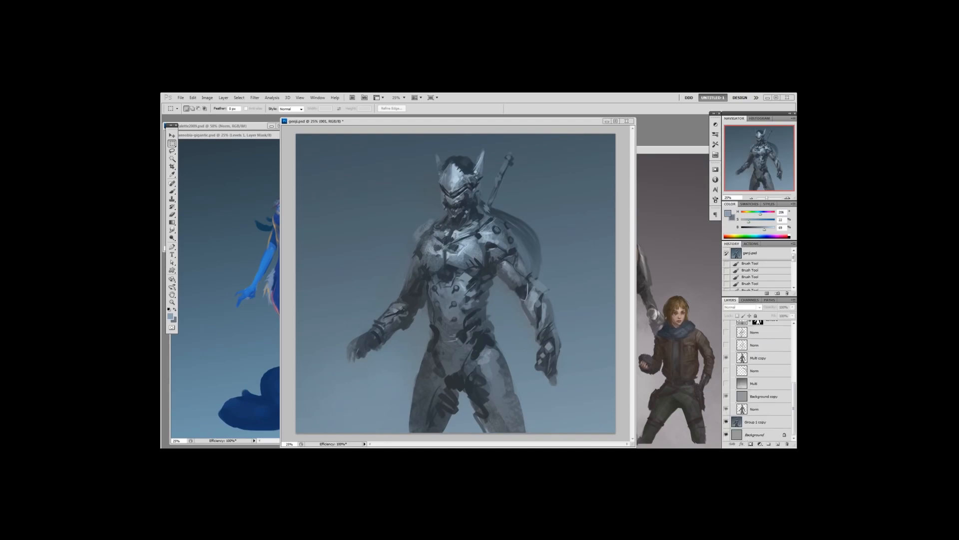
click(795, 399)
drag(796, 393, 798, 351)
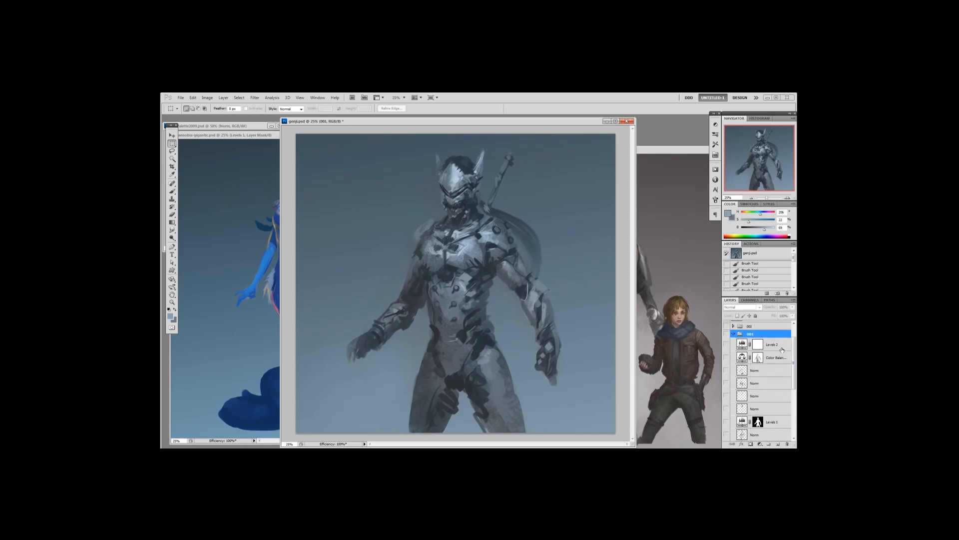
click(727, 334)
click(726, 370)
drag(727, 375, 726, 433)
drag(793, 373, 794, 393)
click(726, 399)
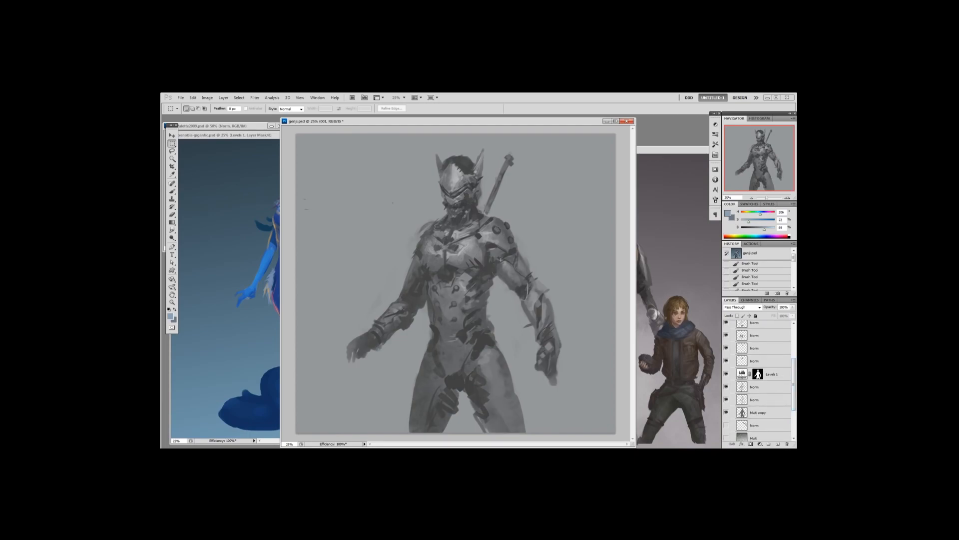
Compare the painting with and without the Color Balance layer in group 001
drag(794, 374, 793, 337)
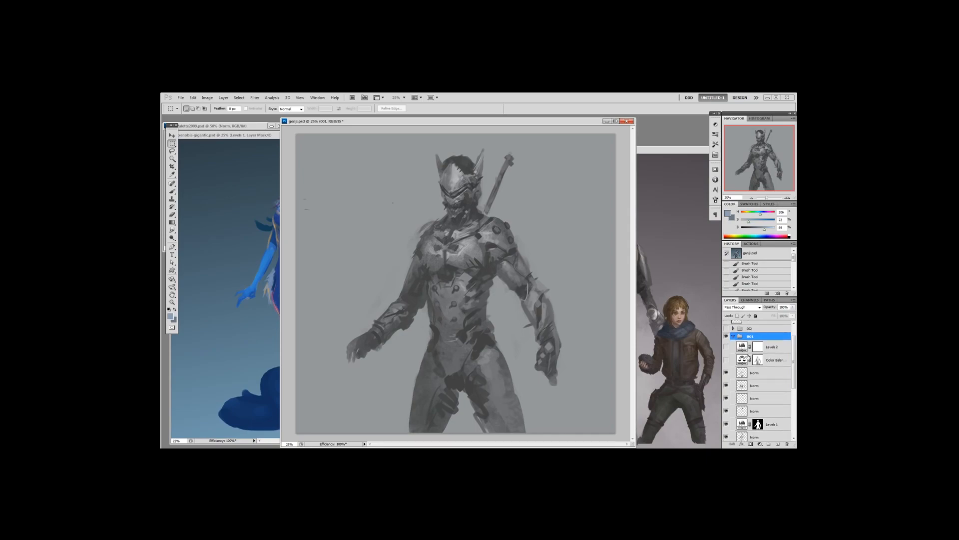
click(726, 360)
click(727, 360)
Hide all Norm layers and Levels 1 above Mult copy, and check the flat silhouette on the Mult copy layer
drag(794, 369, 794, 384)
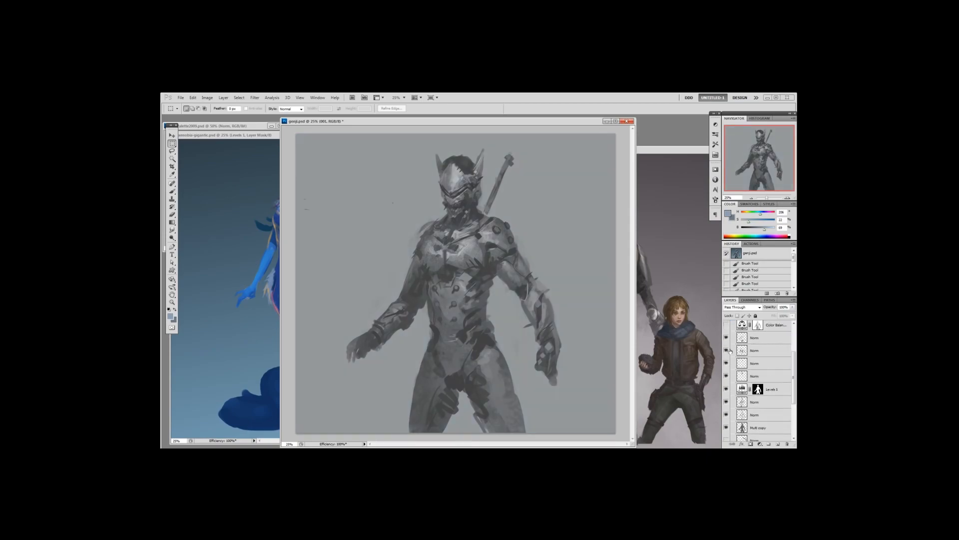
drag(726, 340, 727, 416)
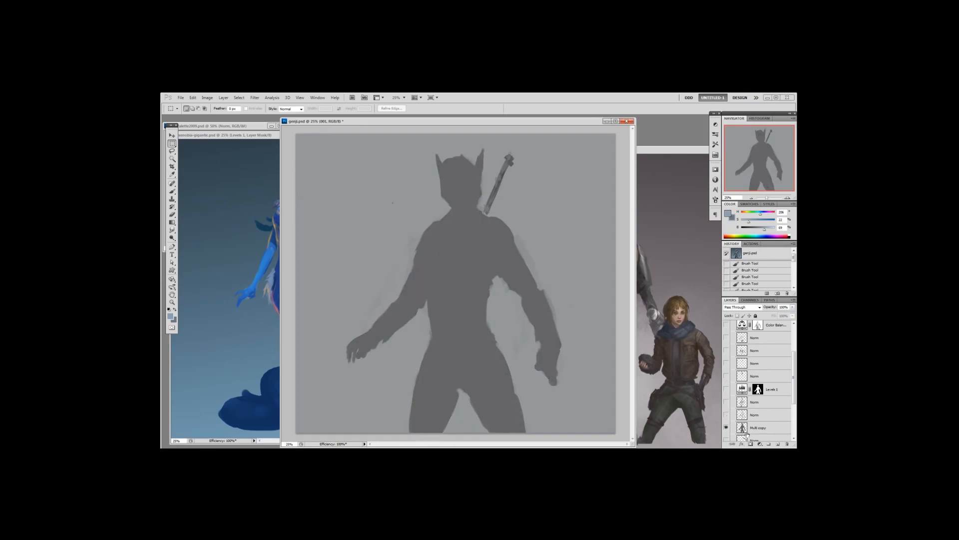
click(726, 427)
click(726, 427)
Compare the silhouette with and without the Norm layer directly below Mult copy
scroll(729, 435, down, 2)
click(727, 418)
click(728, 419)
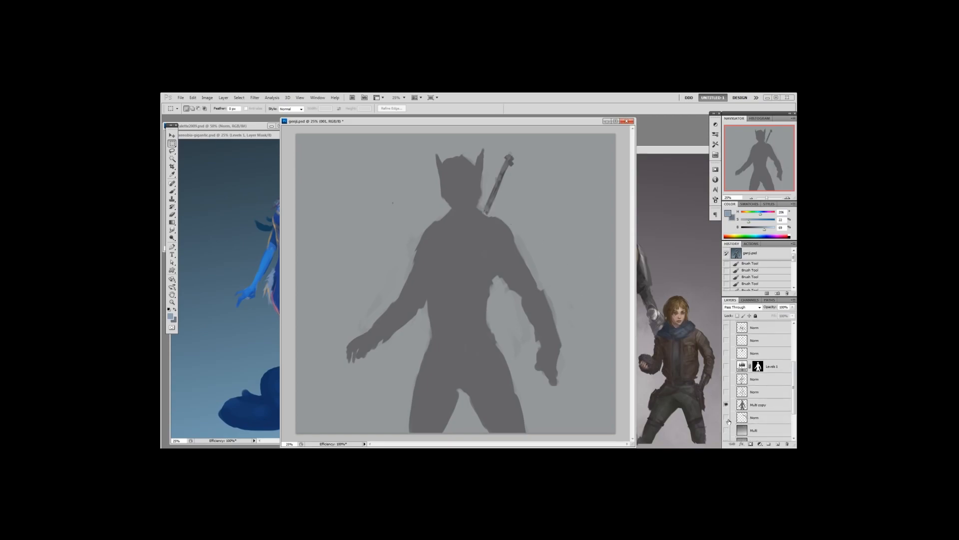
click(727, 418)
click(726, 417)
Show the two Norm layers directly above Mult copy, comparing the figure with and without the upper one
click(726, 392)
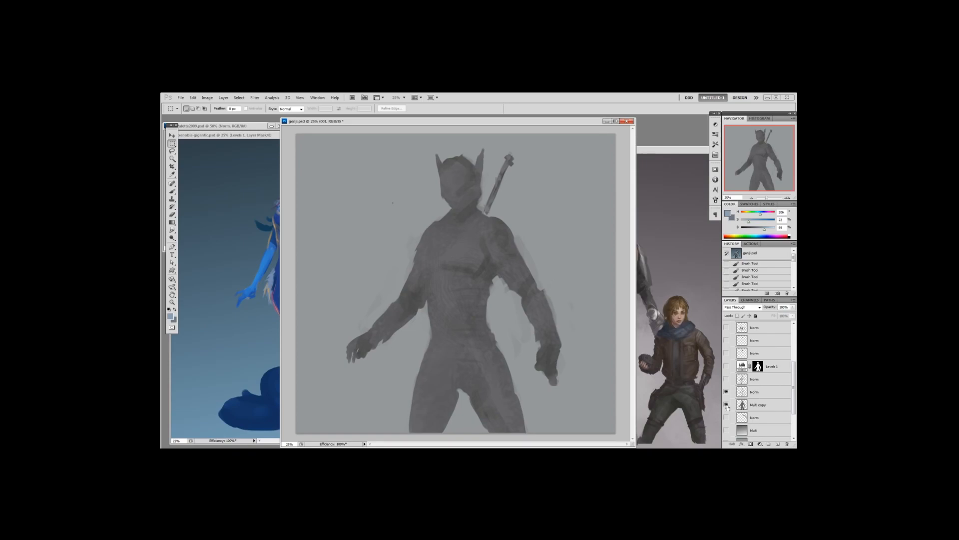
click(727, 379)
click(727, 379)
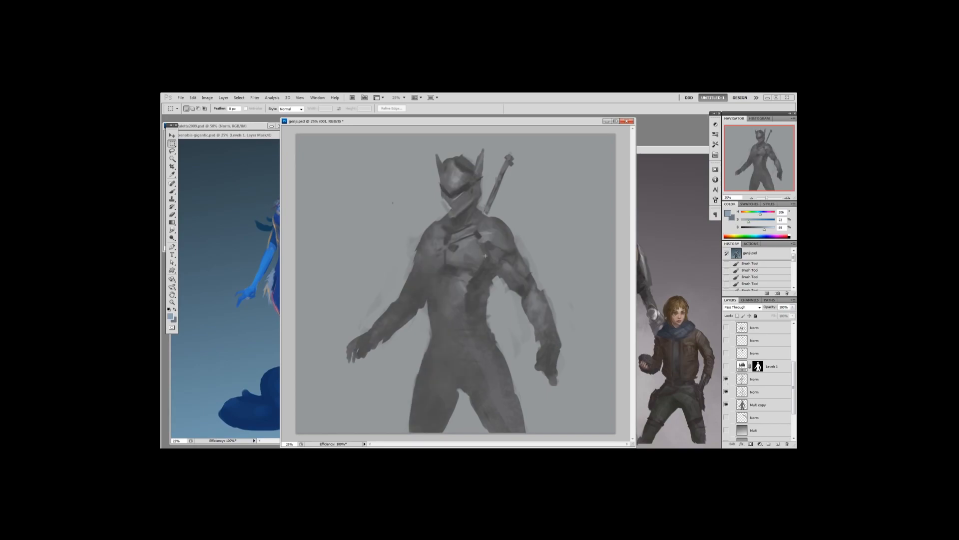
click(727, 380)
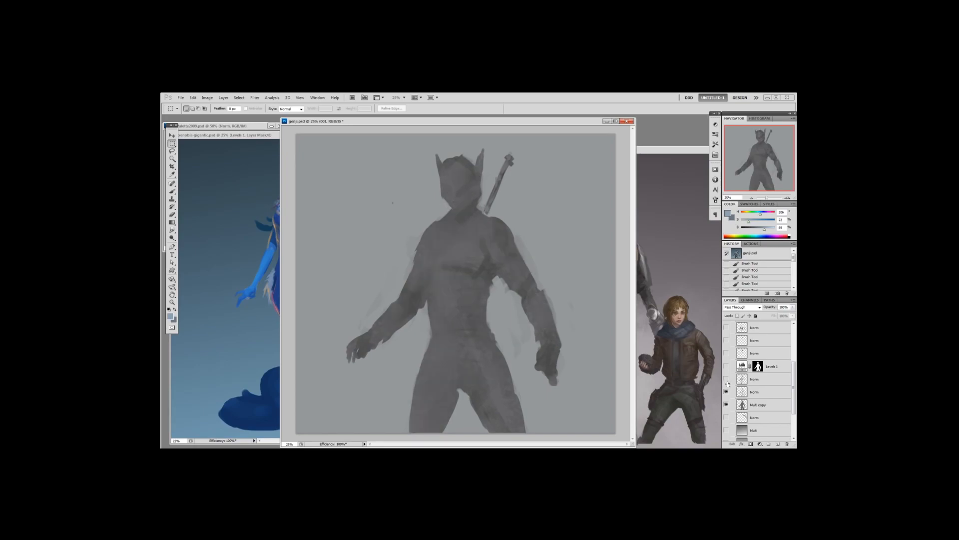
click(726, 380)
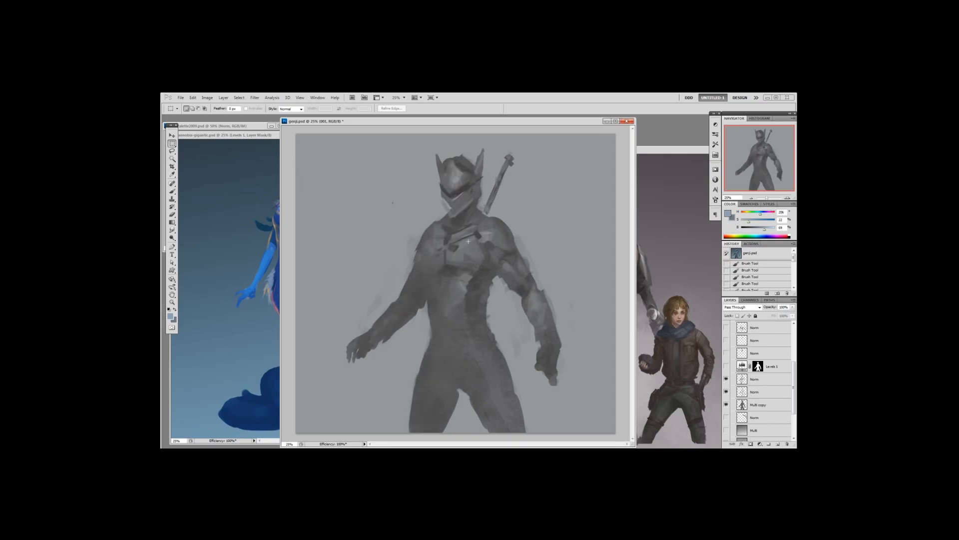
click(726, 380)
click(727, 380)
Turn on the Levels 1 adjustment after comparing its effect, and briefly preview the Norm layer directly above it
click(727, 366)
click(726, 367)
click(726, 368)
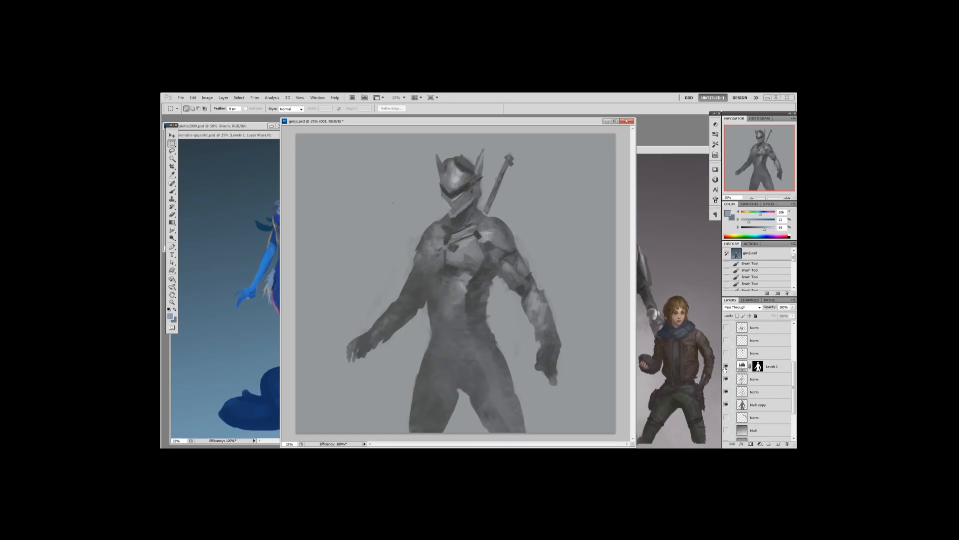
click(726, 368)
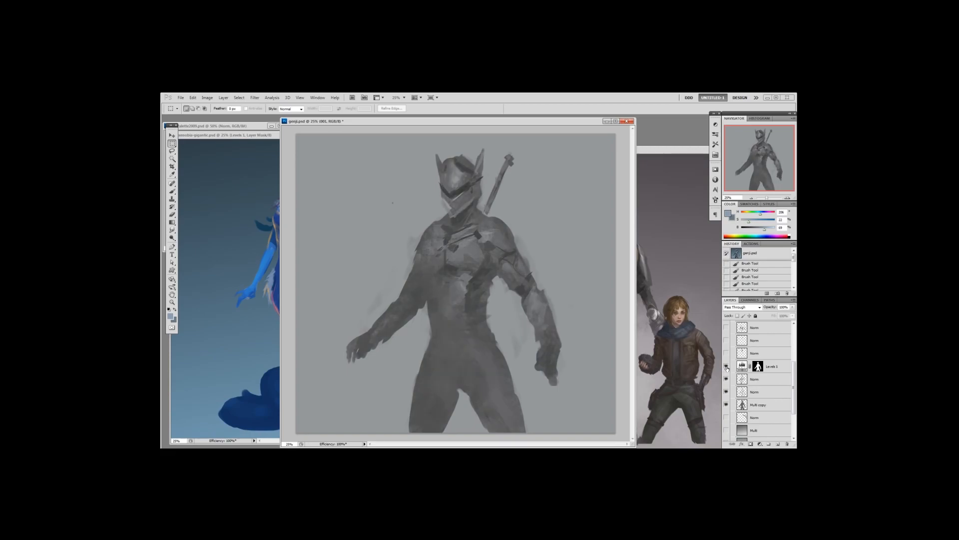
click(726, 367)
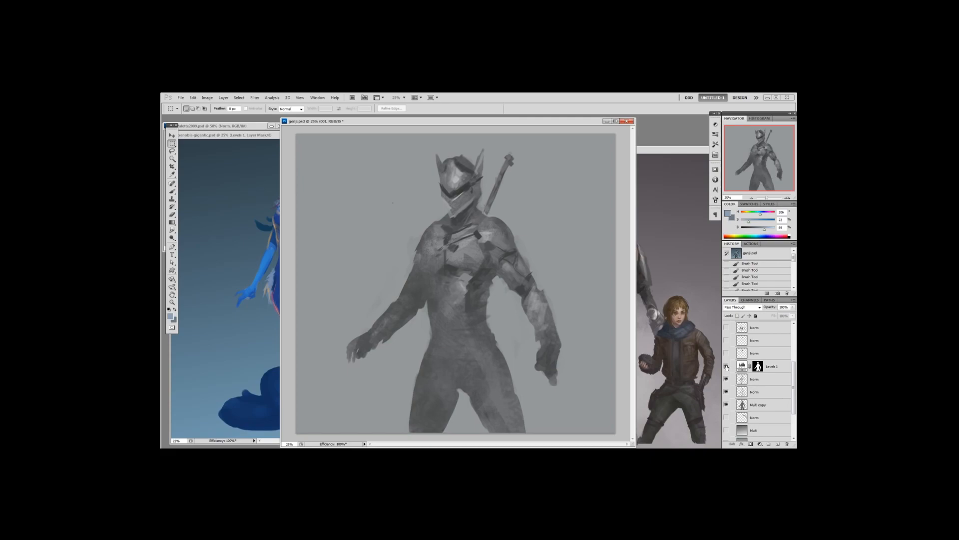
click(726, 353)
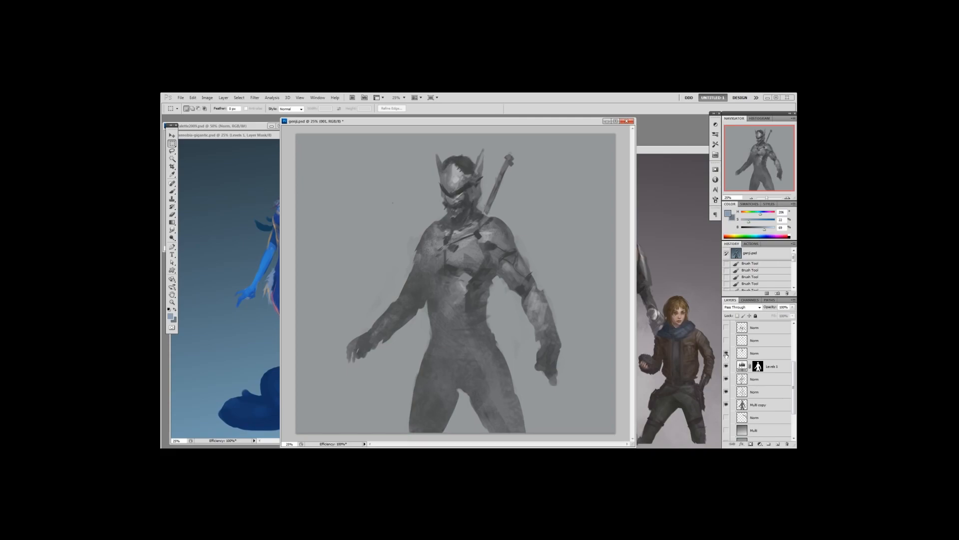
click(726, 354)
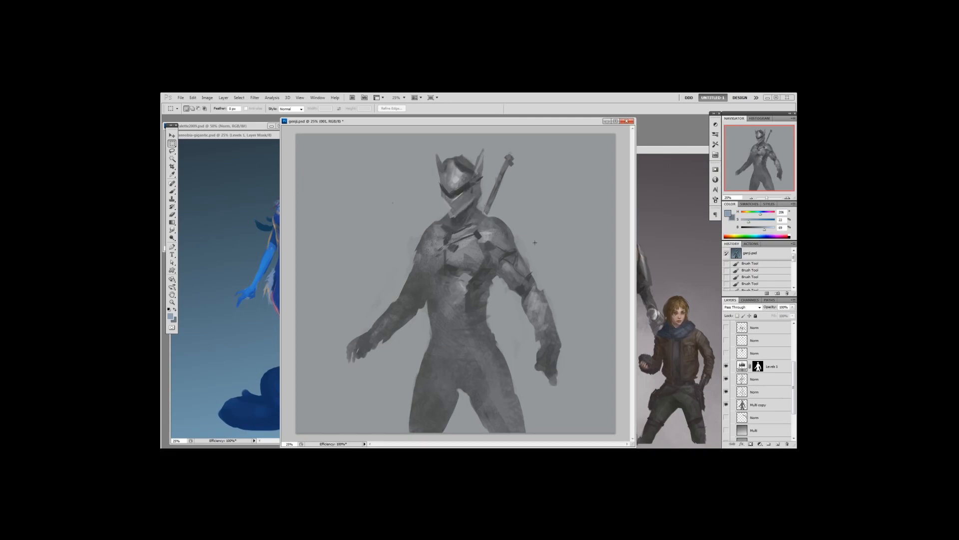
Compare the figure with and without the Levels 1 adjustment at thumbnail size
key(ctrl+minus)
key(ctrl+minus)
key(ctrl+minus)
key(ctrl+minus)
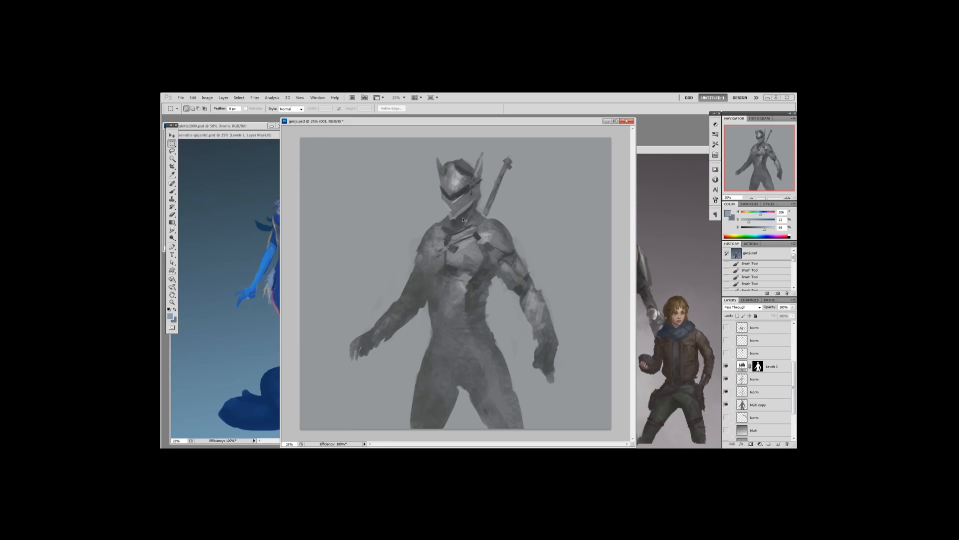
key(ctrl+minus)
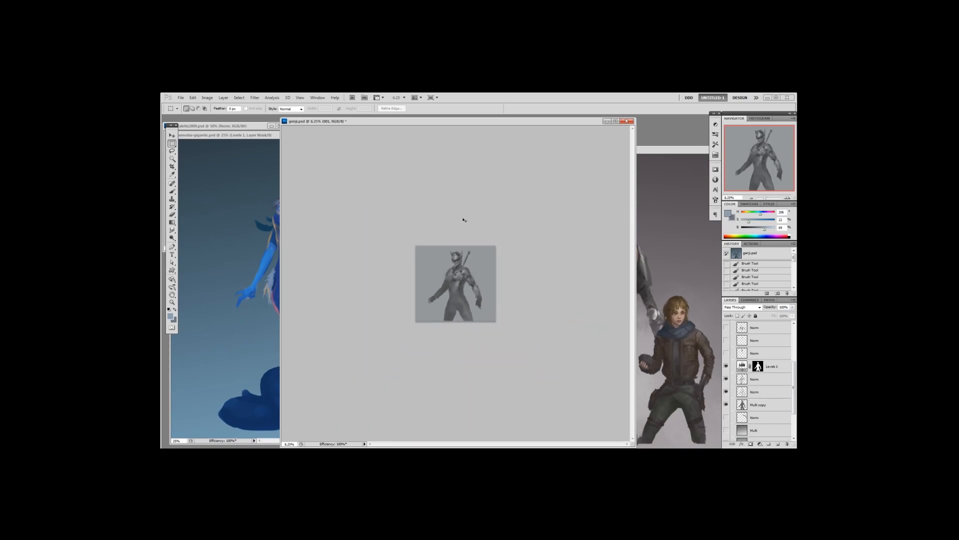
click(726, 366)
key(ctrl+plus)
key(ctrl+plus)
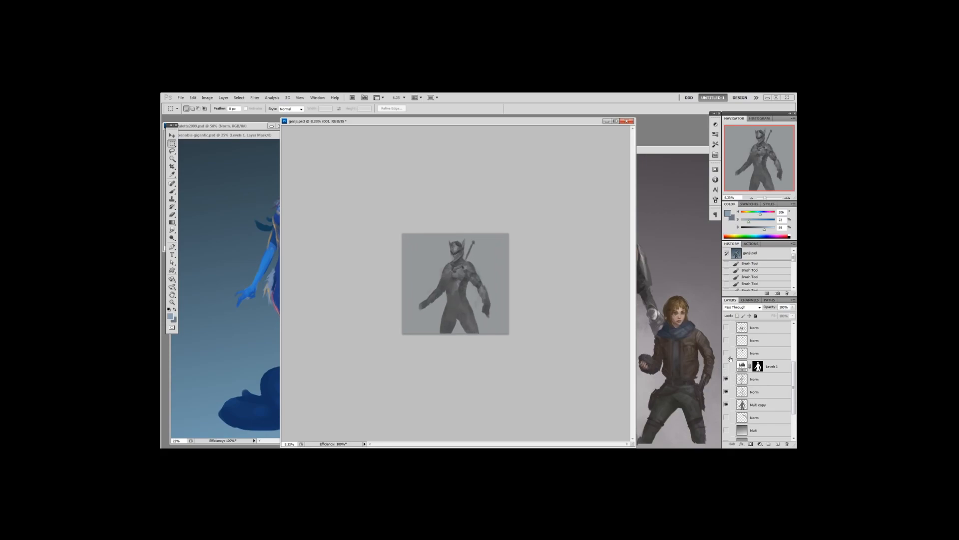
click(726, 366)
Show the Norm layer with the mask and hair details directly above Levels 1
click(726, 353)
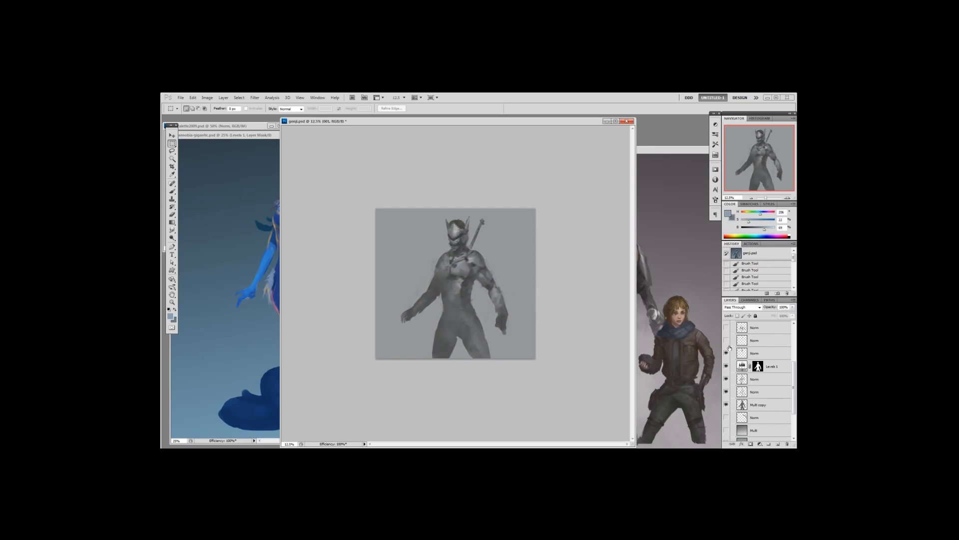
key(ctrl+plus)
key(ctrl+plus)
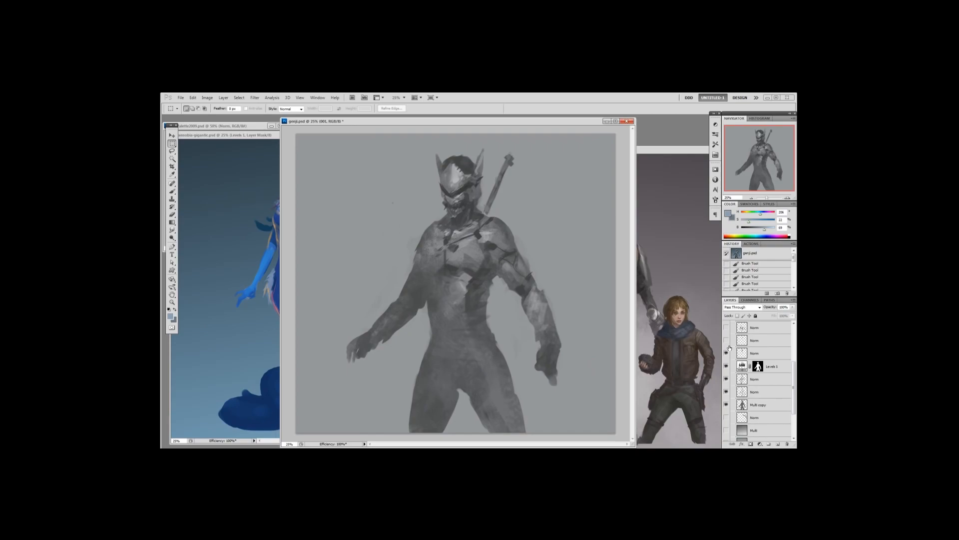
Preview the second and third Norm layers above Levels 1, and leave the third one with the armour details shown
click(727, 353)
click(727, 340)
click(727, 327)
scroll(796, 369, up, 1)
scroll(796, 370, up, 2)
click(727, 371)
click(727, 358)
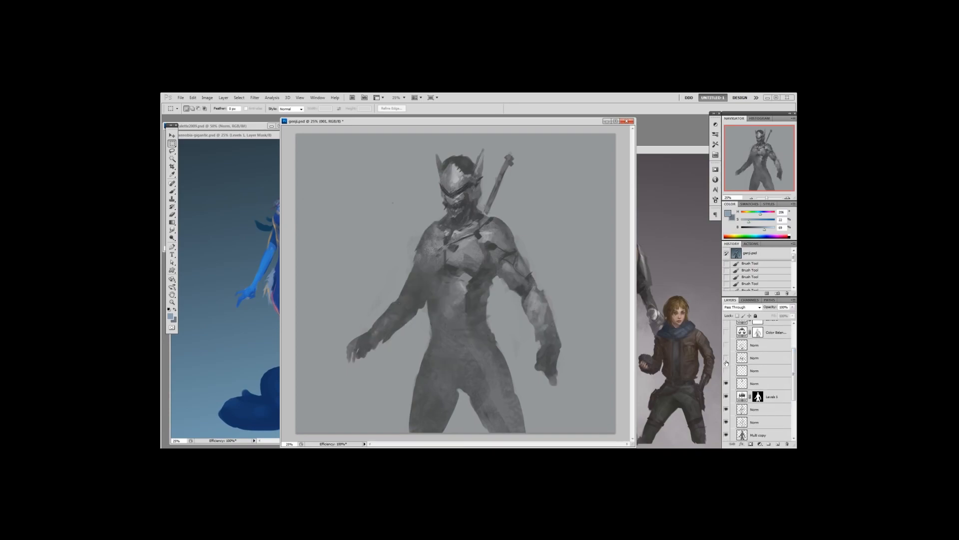
click(726, 358)
click(727, 359)
click(726, 358)
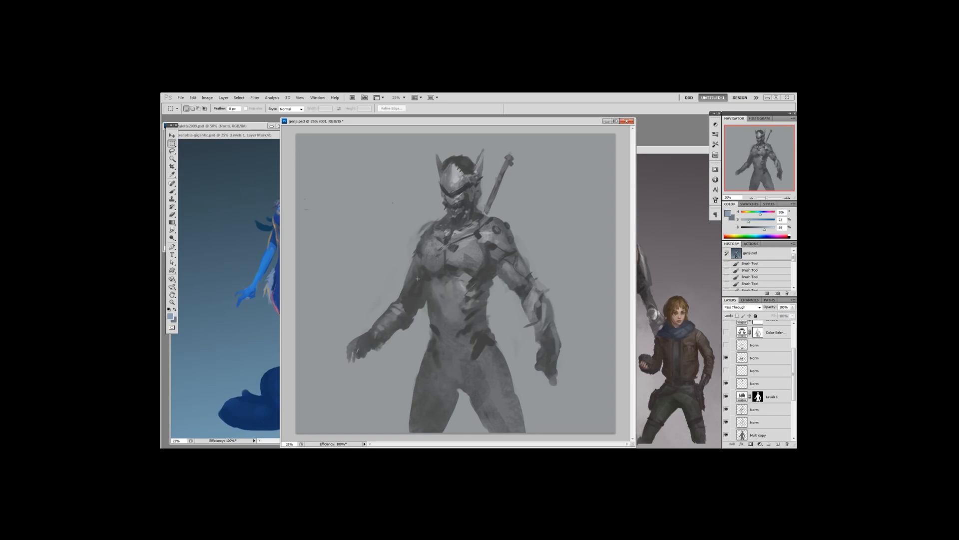
Show the second and topmost Norm layers between Levels 1 and Color Balance, comparing the figure with and without the armour detail layer
click(727, 371)
click(727, 371)
click(727, 372)
click(727, 359)
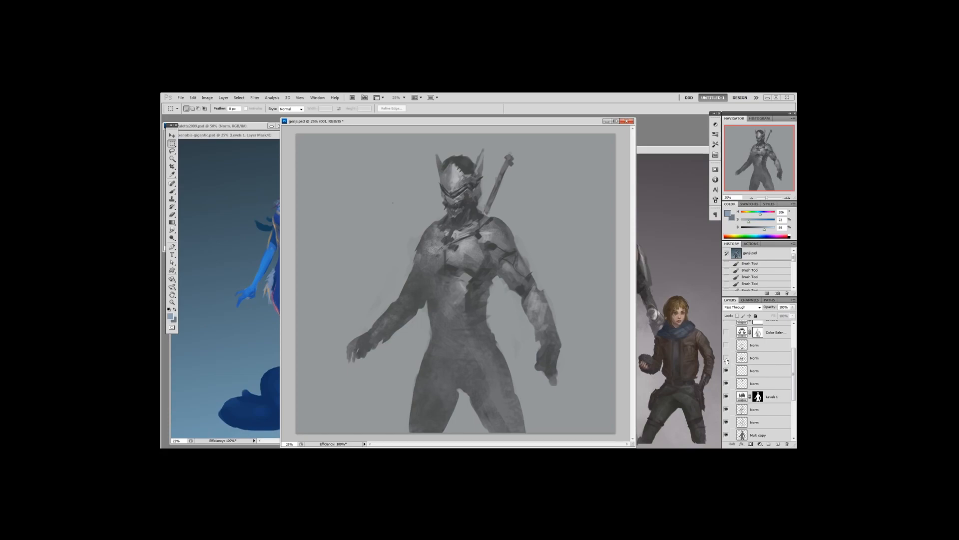
click(727, 359)
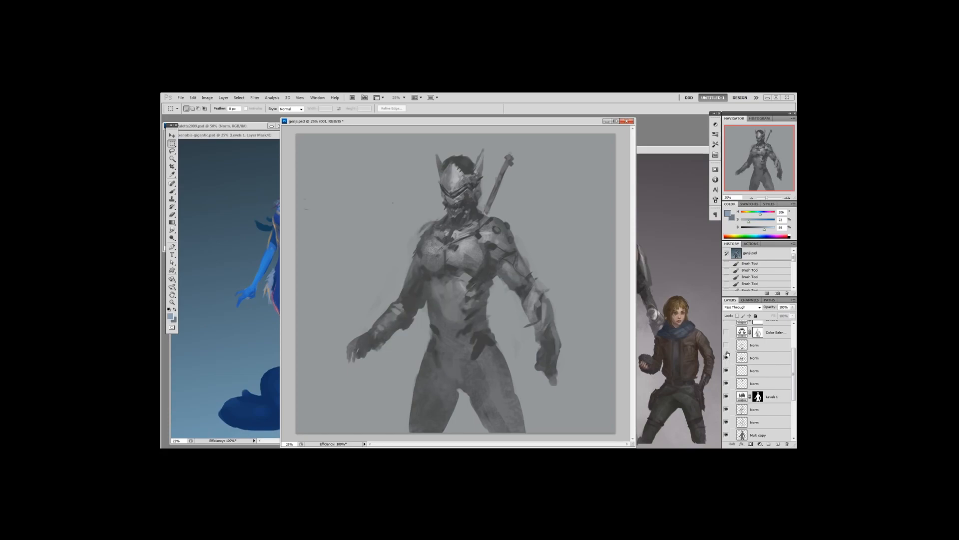
click(727, 347)
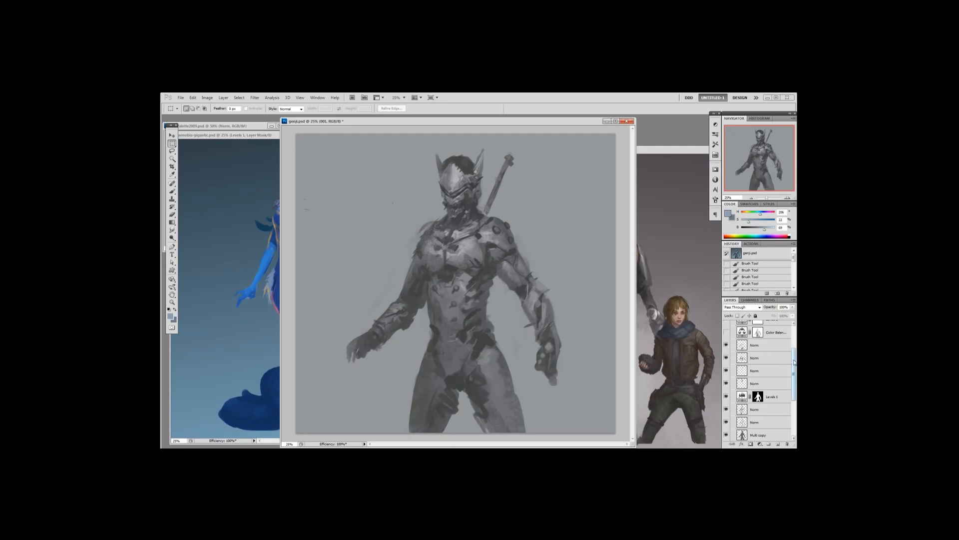
Show the Color Balance and Levels 2 adjustment layers, and compare the figure with and without Levels 2
scroll(728, 352, up, 1)
click(727, 353)
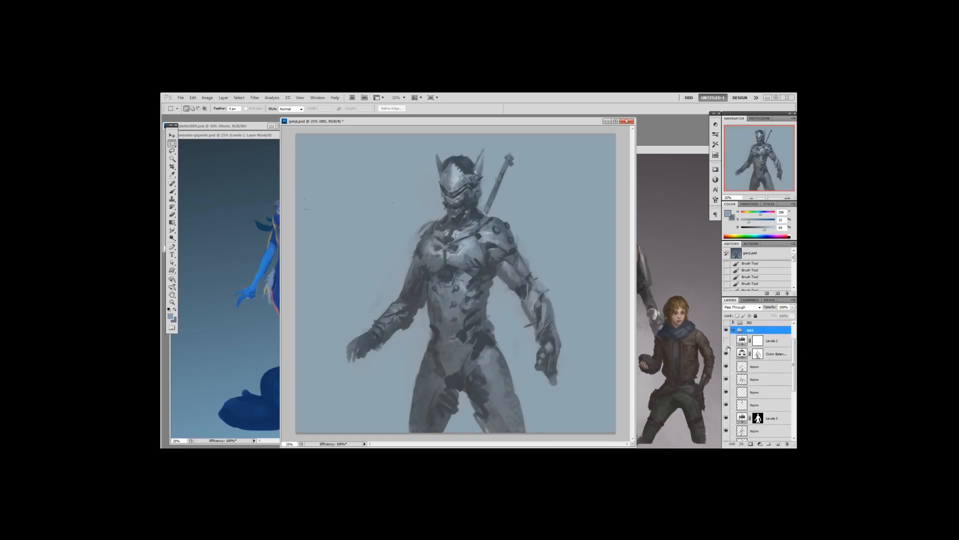
click(727, 342)
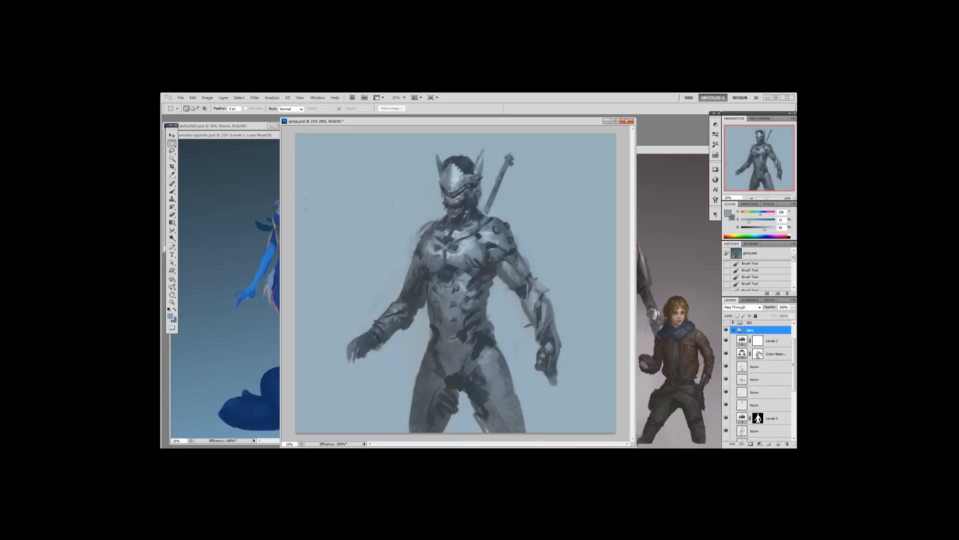
drag(795, 359, 794, 351)
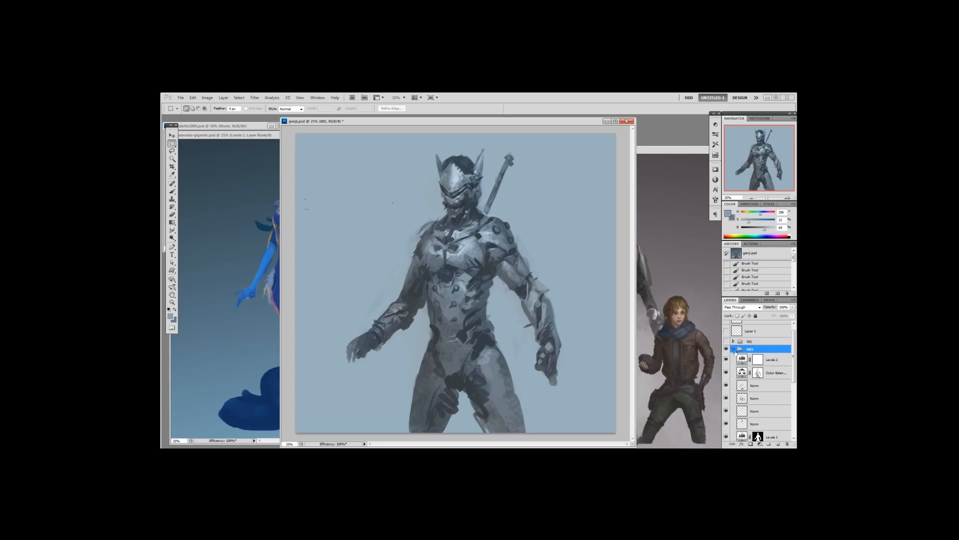
click(727, 372)
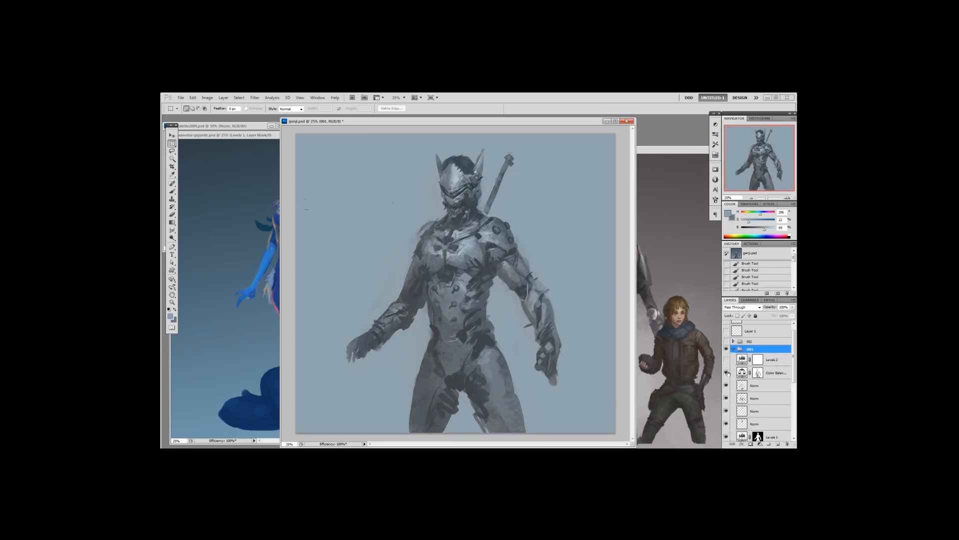
click(727, 360)
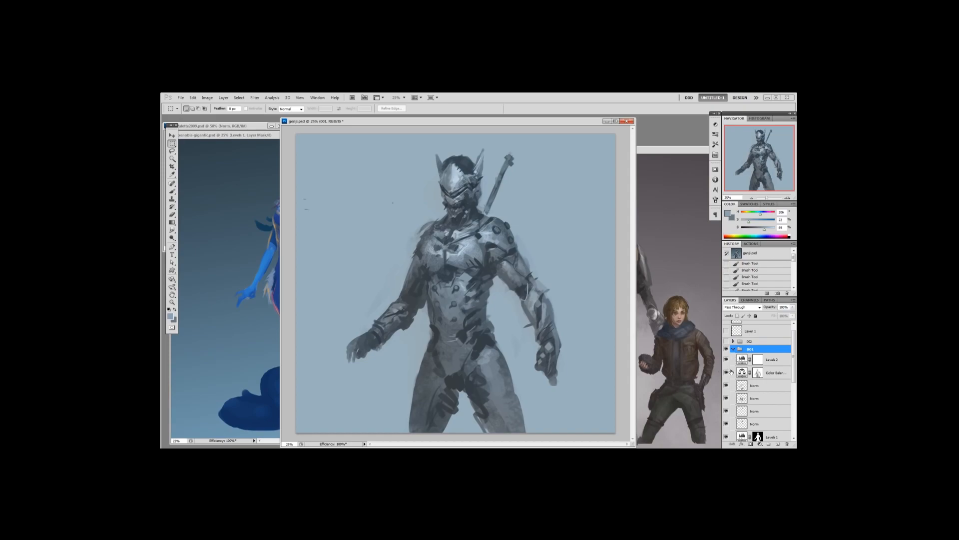
Show the group directly above the current one to reveal the coloured version of the figure, and expand it
click(727, 342)
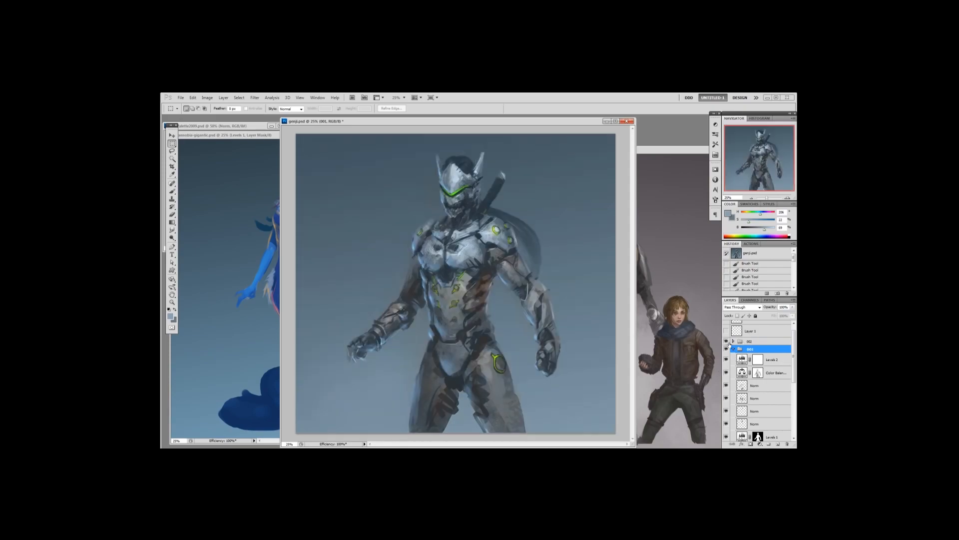
click(733, 342)
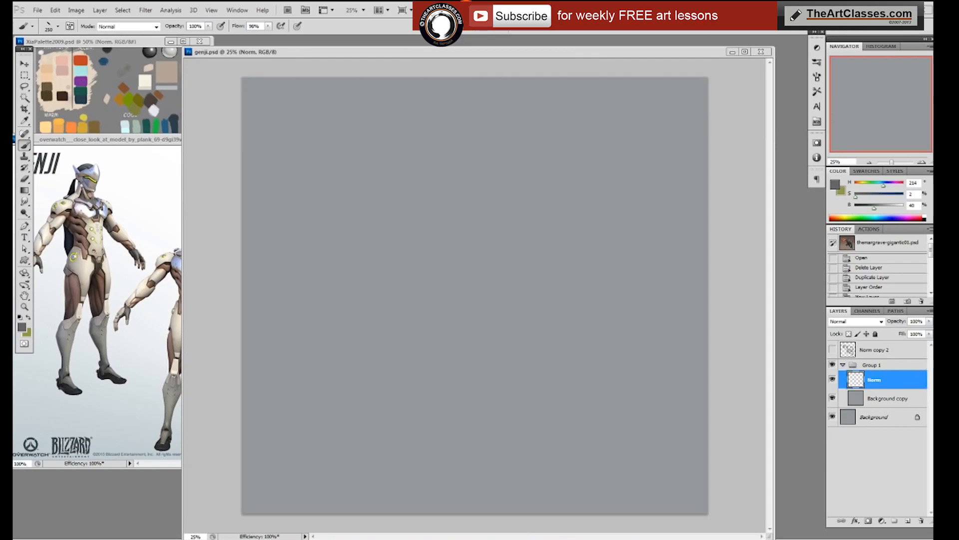
Reduce the brush size and block in the figure's head and torso in dark grey on the Norm layer of Group 1
click(397, 79)
drag(728, 306, 545, 195)
key(bracketleft)
key(bracketleft)
key(ctrl+minus)
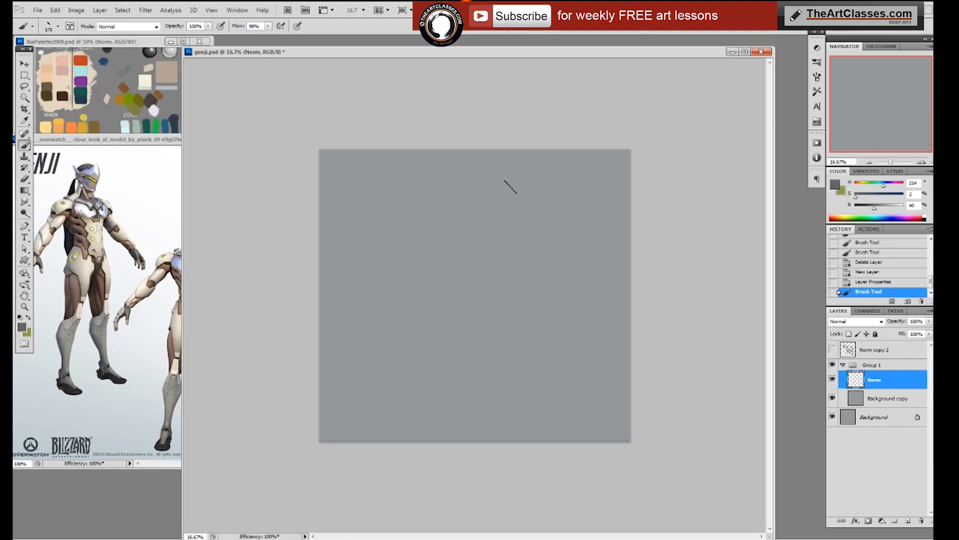
mouse_move(460, 234)
mouse_down()
mouse_move(477, 211)
mouse_move(457, 209)
mouse_move(474, 200)
mouse_move(446, 216)
mouse_move(469, 212)
mouse_move(455, 234)
mouse_move(478, 198)
mouse_move(457, 241)
mouse_up()
key(ctrl+z)
mouse_move(452, 223)
mouse_down()
mouse_move(455, 247)
mouse_move(460, 240)
mouse_move(446, 247)
mouse_move(461, 268)
mouse_move(443, 271)
mouse_move(463, 279)
mouse_move(459, 295)
mouse_up()
mouse_move(465, 252)
mouse_down()
mouse_move(437, 254)
mouse_move(474, 241)
mouse_move(458, 294)
mouse_move(439, 283)
mouse_move(469, 311)
mouse_up()
drag(500, 272, 453, 338)
drag(435, 283, 466, 361)
drag(492, 289, 471, 356)
drag(445, 299, 475, 364)
Paint the silhouette's arm on the viewer's left, running from the shoulder down beside the torso
mouse_move(434, 263)
mouse_down()
mouse_move(422, 291)
mouse_move(418, 275)
mouse_move(431, 283)
mouse_move(431, 273)
mouse_move(406, 321)
mouse_move(412, 287)
mouse_move(403, 339)
mouse_up()
mouse_move(421, 302)
mouse_down()
mouse_move(399, 345)
mouse_move(421, 348)
mouse_up()
drag(408, 344, 415, 361)
Pick another brush, enlarge it, and paint the forearm on the viewer's left and the opposite upper arm
right_click(418, 371)
click(433, 417)
click(679, 265)
key(ctrl+minus)
key(bracketright)
key(bracketright)
key(bracketright)
key(bracketright)
key(bracketright)
key(bracketright)
key(bracketright)
key(bracketright)
key(bracketright)
key(bracketright)
key(bracketright)
drag(424, 334, 437, 362)
key(ctrl+z)
key(ctrl+z)
drag(421, 331, 437, 373)
mouse_move(491, 266)
mouse_down()
mouse_move(487, 286)
mouse_move(504, 280)
mouse_move(507, 299)
mouse_up()
Paint the waist, hips and both upper legs of the silhouette below the torso
drag(455, 331, 466, 350)
mouse_move(482, 319)
mouse_down()
mouse_move(475, 350)
mouse_move(493, 384)
mouse_up()
mouse_move(455, 331)
mouse_down()
mouse_move(482, 340)
mouse_move(485, 362)
mouse_up()
drag(456, 294, 464, 302)
drag(487, 349, 499, 398)
drag(475, 368, 480, 385)
drag(467, 369, 462, 383)
key(bracketright)
drag(452, 342, 455, 385)
Move the whole silhouette up on the canvas with Free Transform
key(ctrl+t)
drag(476, 279, 473, 259)
key(Return)
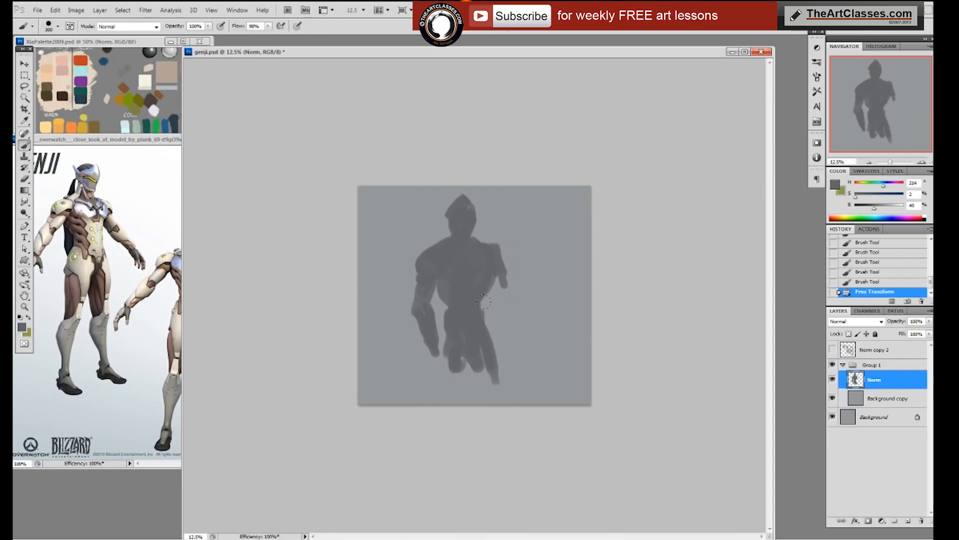
Adjust the brush, paint the forearm on the viewer's right angled away from the body, and widen both thighs
right_click(505, 278)
click(512, 274)
click(515, 253)
key(bracketright)
key(bracketright)
key(bracketright)
key(bracketright)
key(bracketright)
key(bracketright)
mouse_move(504, 274)
mouse_down()
mouse_move(535, 313)
mouse_move(518, 297)
mouse_move(525, 314)
mouse_move(515, 294)
mouse_move(533, 329)
mouse_up()
mouse_move(449, 340)
mouse_down()
mouse_move(436, 377)
mouse_move(445, 394)
mouse_move(462, 364)
mouse_up()
mouse_move(482, 372)
mouse_down()
mouse_move(487, 391)
mouse_move(489, 354)
mouse_up()
Erase a gap between the forearm and the thigh on the viewer's left with a different eraser tip
key(e)
drag(445, 323, 441, 335)
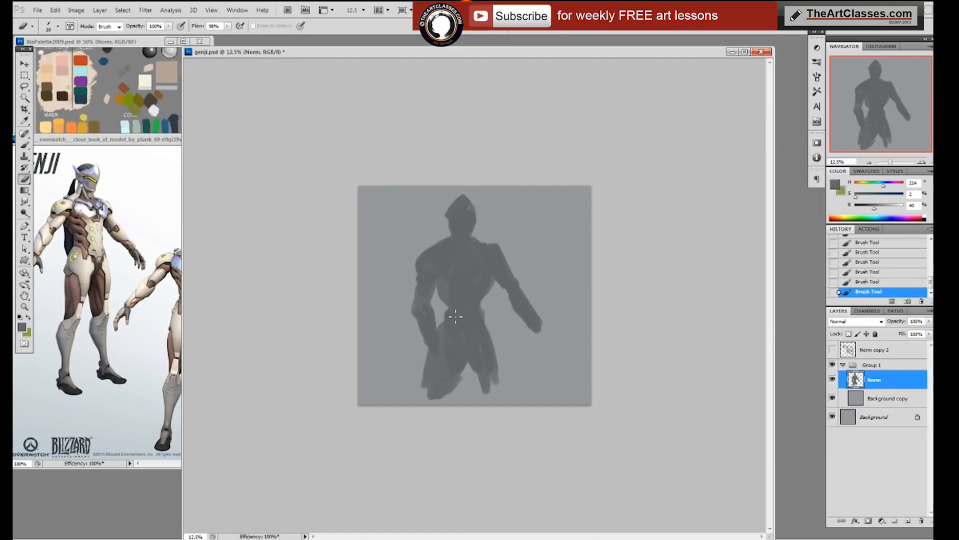
right_click(461, 344)
click(531, 401)
mouse_move(451, 334)
mouse_down()
mouse_move(443, 319)
mouse_move(426, 374)
mouse_up()
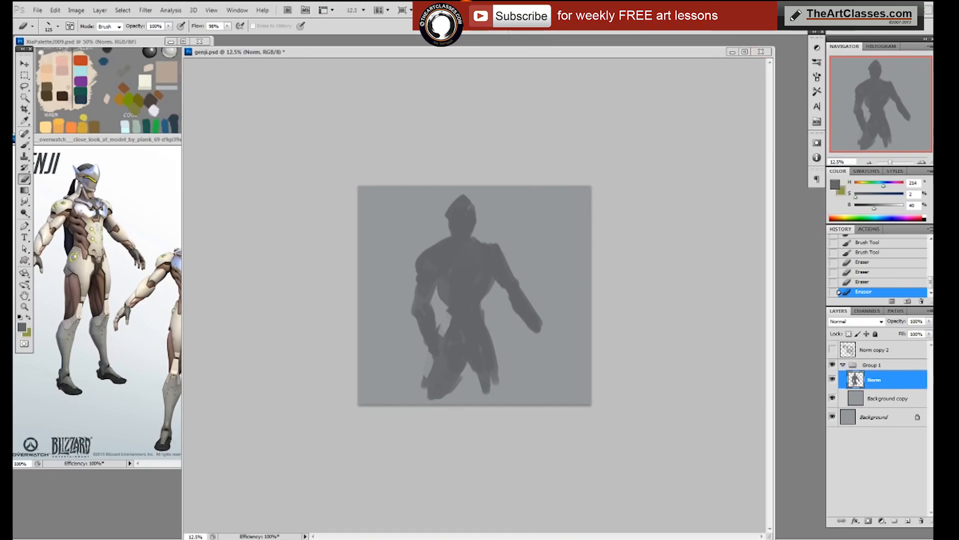
Trim the end of the forearm on the viewer's right and repaint it as a closed fist
mouse_move(534, 313)
mouse_down()
mouse_move(547, 327)
mouse_move(531, 320)
mouse_move(537, 330)
mouse_up()
key(b)
drag(534, 317, 535, 324)
mouse_move(530, 312)
mouse_down()
mouse_move(484, 288)
mouse_move(507, 314)
mouse_move(487, 319)
mouse_move(491, 345)
mouse_move(452, 313)
mouse_move(459, 306)
mouse_move(457, 340)
mouse_move(458, 305)
mouse_up()
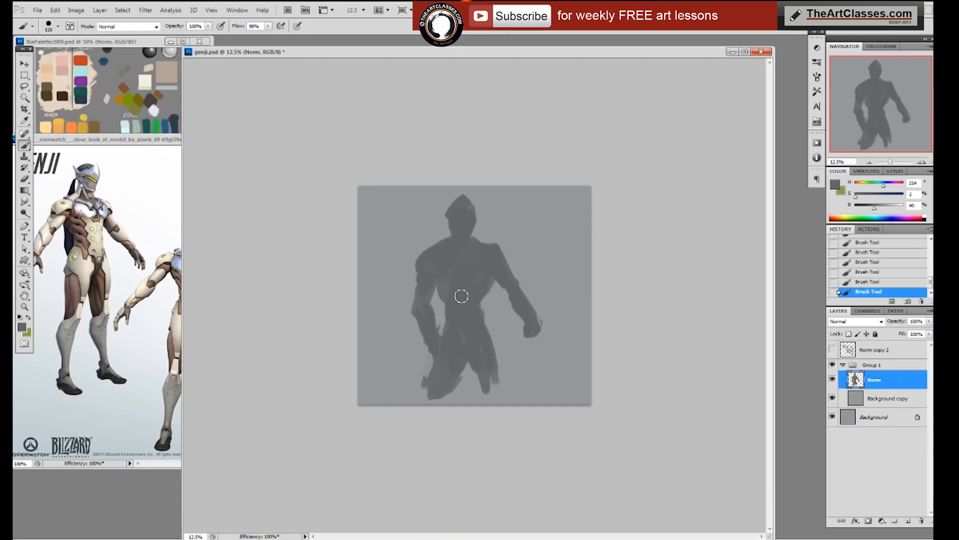
Scale the silhouette down to 94.23% with Free Transform
key(ctrl+t)
drag(411, 403, 418, 387)
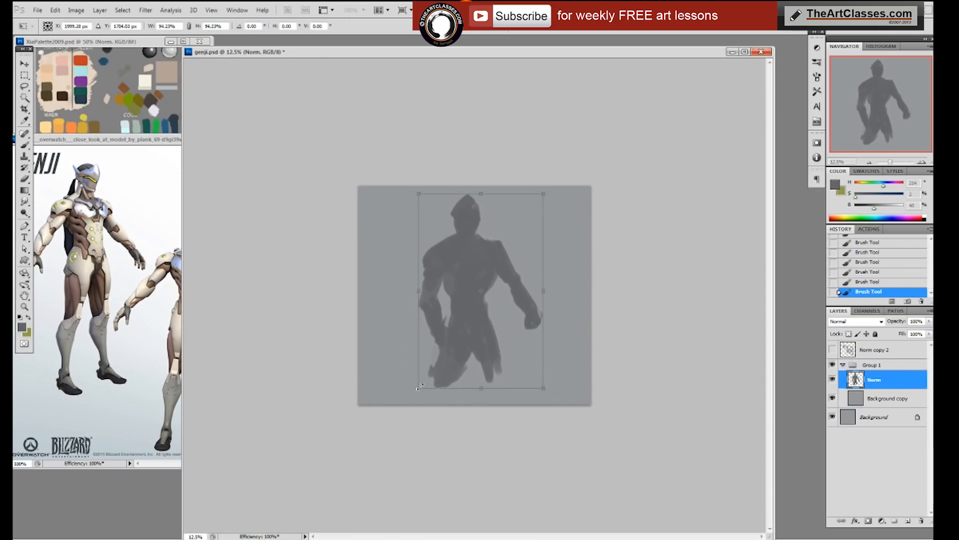
key(Return)
Rework the outlines of both arms of the silhouette around the elbows
mouse_move(423, 269)
mouse_down()
mouse_move(431, 318)
mouse_move(433, 265)
mouse_move(436, 290)
mouse_up()
key(b)
drag(432, 279, 428, 294)
mouse_move(508, 290)
mouse_down()
mouse_move(508, 269)
mouse_move(514, 286)
mouse_up()
mouse_move(516, 290)
mouse_down()
mouse_move(515, 317)
mouse_move(533, 285)
mouse_move(502, 236)
mouse_move(515, 274)
mouse_up()
Erase the outer edge of the shoulder and arm on the viewer's left, and repaint the shoulder and waist
key(e)
mouse_move(433, 242)
mouse_down()
mouse_move(422, 241)
mouse_move(418, 265)
mouse_up()
mouse_move(419, 266)
mouse_down()
mouse_move(422, 287)
mouse_move(456, 278)
mouse_move(439, 310)
mouse_move(436, 281)
mouse_move(449, 274)
mouse_move(435, 299)
mouse_up()
key(b)
drag(439, 253, 437, 256)
mouse_move(448, 304)
mouse_down()
mouse_move(454, 308)
mouse_move(436, 319)
mouse_up()
Undo the last stroke, reduce the eraser size and clear the area between the forearm and thigh on the viewer's left
key(e)
key(ctrl+z)
key(bracketleft)
key(bracketleft)
key(bracketleft)
key(bracketleft)
key(bracketleft)
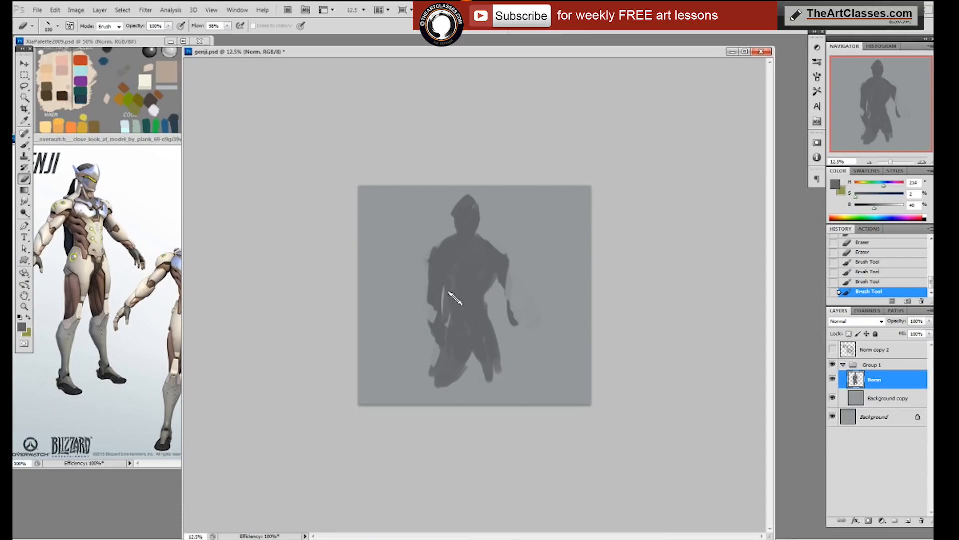
drag(442, 312, 427, 344)
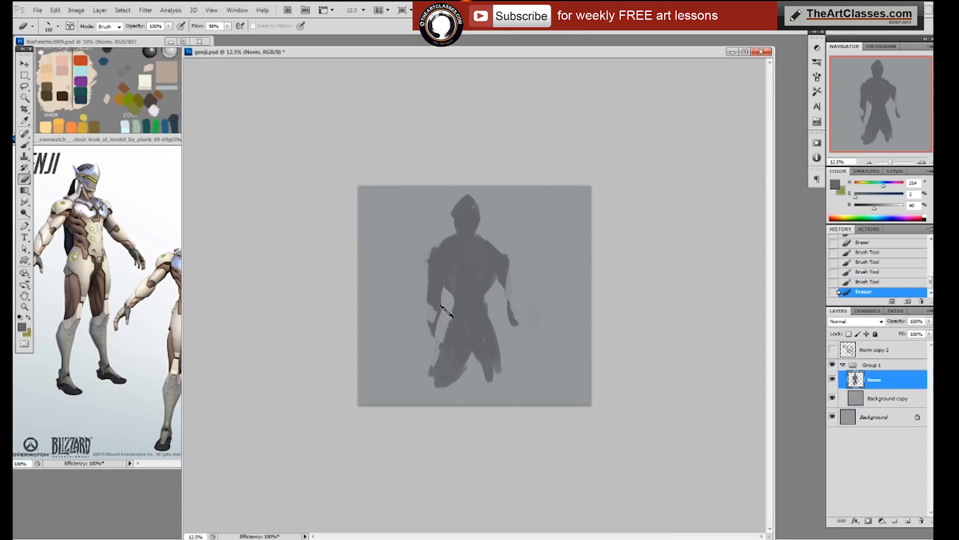
Repaint the forearm and the shoulder edge on the viewer's left
key(b)
drag(446, 310, 426, 332)
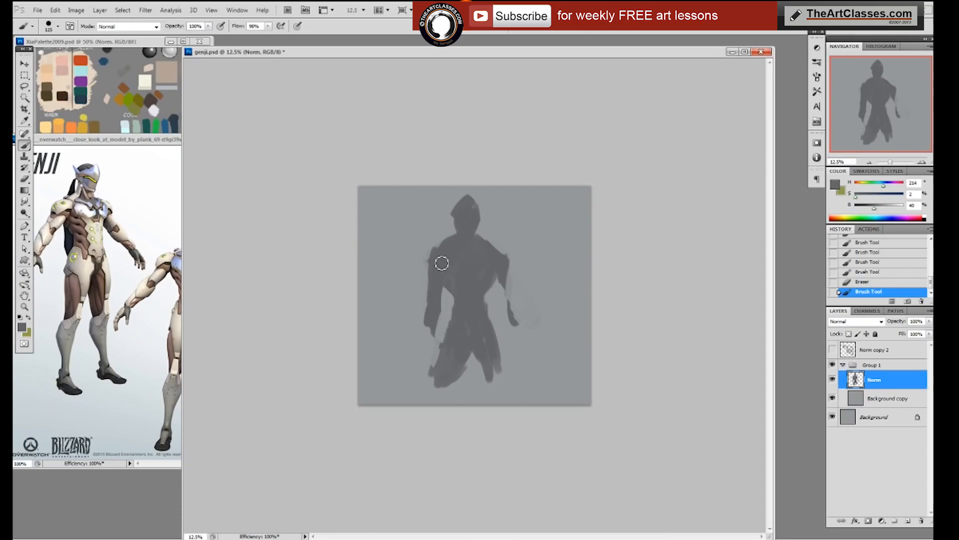
mouse_move(438, 260)
mouse_down()
mouse_move(424, 292)
mouse_move(428, 310)
mouse_move(420, 263)
mouse_up()
Erase along the waist and thigh on the viewer's left and the remains of the opposite forearm
key(e)
drag(450, 292, 438, 363)
drag(504, 302, 523, 327)
Fill in the torso and the arm on the viewer's right, and extend both legs into a wider stance
key(b)
drag(461, 274, 469, 320)
mouse_move(480, 285)
mouse_down()
mouse_move(489, 271)
mouse_move(489, 319)
mouse_up()
mouse_move(492, 275)
mouse_down()
mouse_move(495, 330)
mouse_move(495, 285)
mouse_move(504, 321)
mouse_up()
key(e)
key(b)
mouse_move(445, 364)
mouse_down()
mouse_move(429, 396)
mouse_move(461, 356)
mouse_move(497, 368)
mouse_move(500, 345)
mouse_move(507, 391)
mouse_move(484, 354)
mouse_move(504, 394)
mouse_up()
Erase the old forearm on the viewer's left and repaint the arm reaching outward from the body with a hand
mouse_move(435, 265)
mouse_down()
mouse_move(425, 309)
mouse_move(433, 284)
mouse_move(414, 301)
mouse_move(443, 254)
mouse_move(419, 300)
mouse_move(432, 288)
mouse_move(417, 284)
mouse_move(418, 266)
mouse_move(399, 309)
mouse_move(432, 248)
mouse_up()
key(ctrl+z)
key(e)
mouse_move(423, 331)
mouse_down()
mouse_move(441, 287)
mouse_move(411, 322)
mouse_up()
key(b)
drag(437, 270, 399, 348)
mouse_move(419, 296)
mouse_down()
mouse_move(415, 313)
mouse_move(443, 265)
mouse_move(464, 250)
mouse_move(450, 242)
mouse_up()
Erase around the head, neck and the shoulder on the viewer's right to tighten the outline
key(e)
mouse_move(454, 203)
mouse_down()
mouse_move(483, 189)
mouse_move(491, 231)
mouse_up()
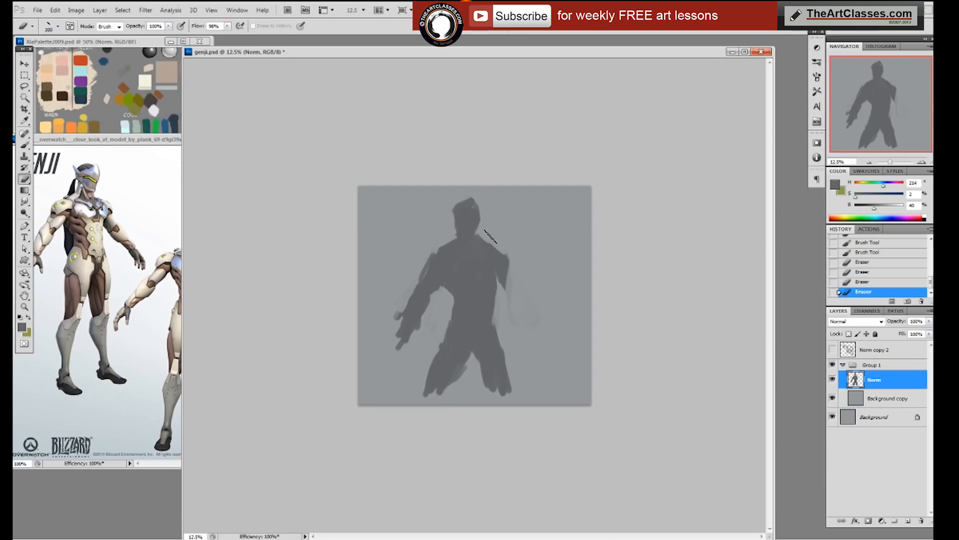
drag(516, 278, 505, 285)
Fill in the inner thigh on the viewer's left and repaint the opposite arm hanging down beside the body
key(b)
mouse_move(456, 350)
mouse_down()
mouse_move(432, 388)
mouse_move(494, 360)
mouse_move(493, 395)
mouse_move(462, 366)
mouse_up()
drag(506, 267, 512, 295)
mouse_move(509, 281)
mouse_down()
mouse_move(513, 313)
mouse_move(498, 273)
mouse_move(504, 293)
mouse_up()
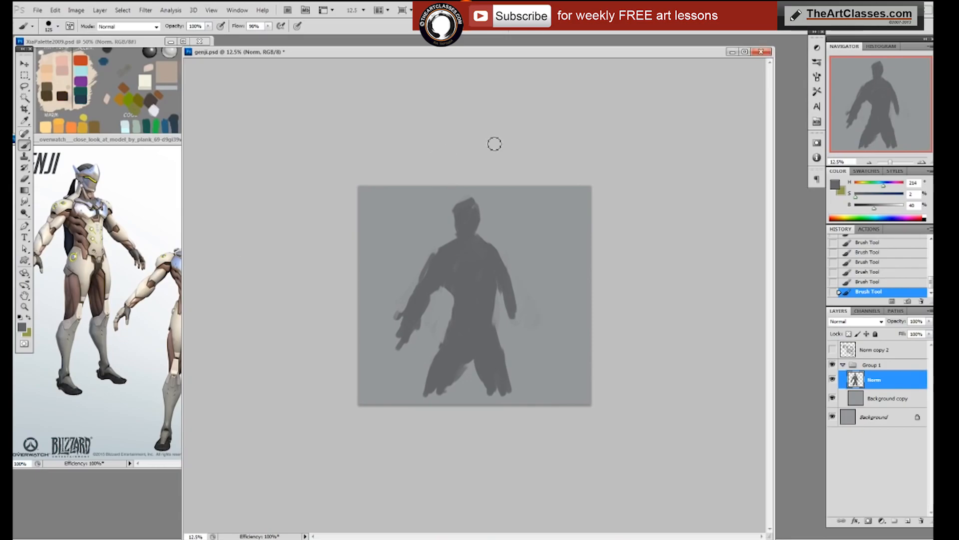
Trim the shoulder and head outline on the viewer's left, and build up the opposite side of the head and neck
key(e)
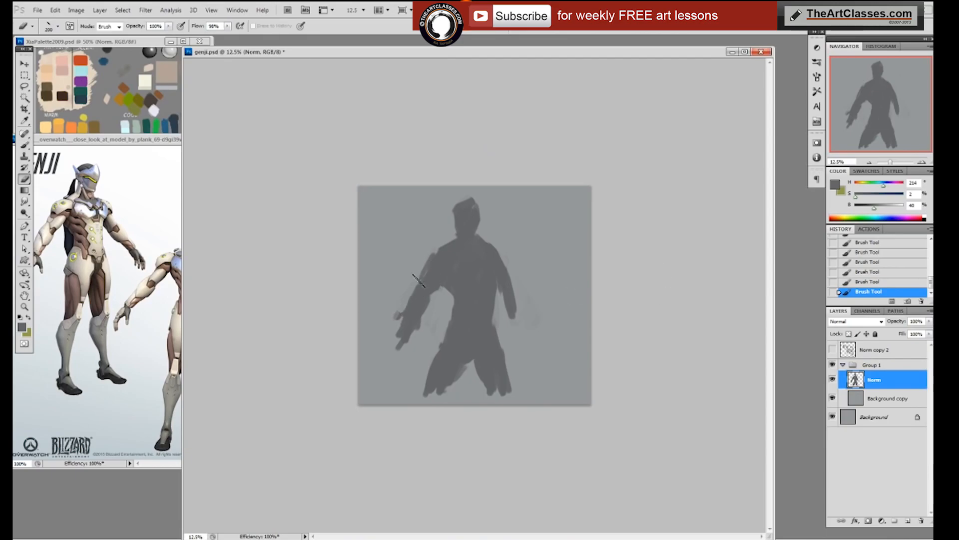
mouse_move(430, 249)
mouse_down()
mouse_move(455, 236)
mouse_move(473, 195)
mouse_up()
key(b)
drag(469, 232, 481, 223)
drag(480, 205, 480, 228)
mouse_move(480, 215)
mouse_down()
mouse_move(475, 208)
mouse_move(480, 218)
mouse_up()
drag(478, 207, 481, 219)
drag(479, 215, 480, 219)
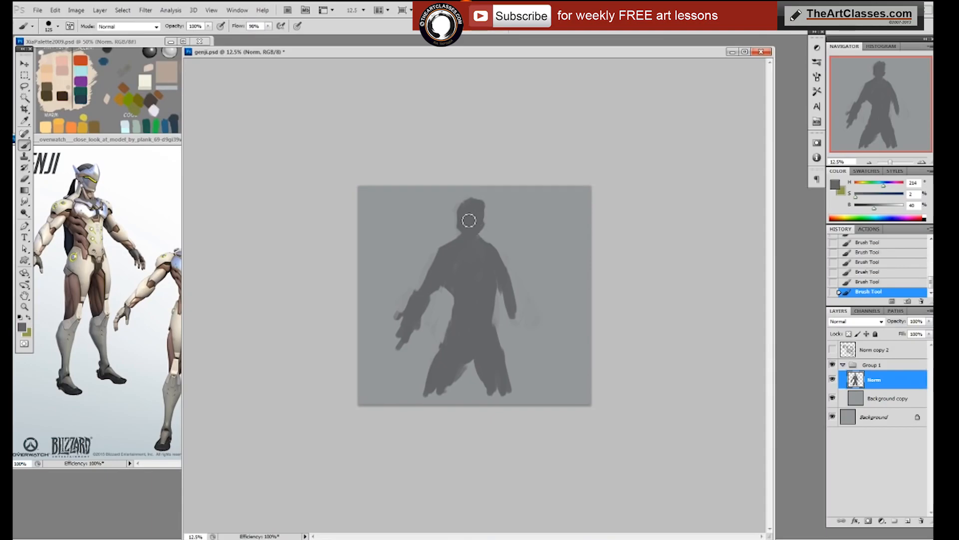
Trim the shoulder on the viewer's right, erase around the opposite forearm and hand, and rebuild that side's shoulder outline
key(e)
drag(491, 248, 497, 255)
mouse_move(443, 345)
mouse_down()
mouse_move(432, 369)
mouse_move(446, 396)
mouse_move(460, 336)
mouse_move(424, 329)
mouse_move(415, 302)
mouse_up()
key(b)
key(e)
drag(398, 346, 401, 343)
drag(429, 299, 423, 305)
key(b)
mouse_move(445, 265)
mouse_down()
mouse_move(431, 284)
mouse_move(442, 258)
mouse_up()
drag(443, 256, 446, 246)
Carve the gap between the waist and the arm on the viewer's left, and reshape that arm's hand
key(e)
drag(453, 297, 451, 307)
key(ctrl+z)
key([)
drag(447, 298, 452, 310)
mouse_move(426, 344)
mouse_down()
mouse_move(422, 333)
mouse_move(408, 351)
mouse_up()
key(b)
drag(411, 336, 403, 350)
key(e)
drag(417, 350, 413, 357)
Thicken and lengthen the hanging arm on the viewer's right, and trim its inner edge
key(b)
mouse_move(511, 304)
mouse_down()
mouse_move(517, 330)
mouse_move(515, 322)
mouse_up()
drag(506, 283, 520, 331)
drag(507, 279, 523, 334)
drag(514, 297, 523, 329)
key(e)
mouse_move(505, 268)
mouse_down()
mouse_move(519, 313)
mouse_move(510, 315)
mouse_up()
Choose a different eraser tip, clean up beside the arm on the viewer's right, and repaint its forearm reaching outward
right_click(542, 334)
click(569, 396)
click(613, 293)
mouse_move(524, 338)
mouse_down()
mouse_move(517, 326)
mouse_move(531, 335)
mouse_up()
key(b)
drag(511, 296, 533, 321)
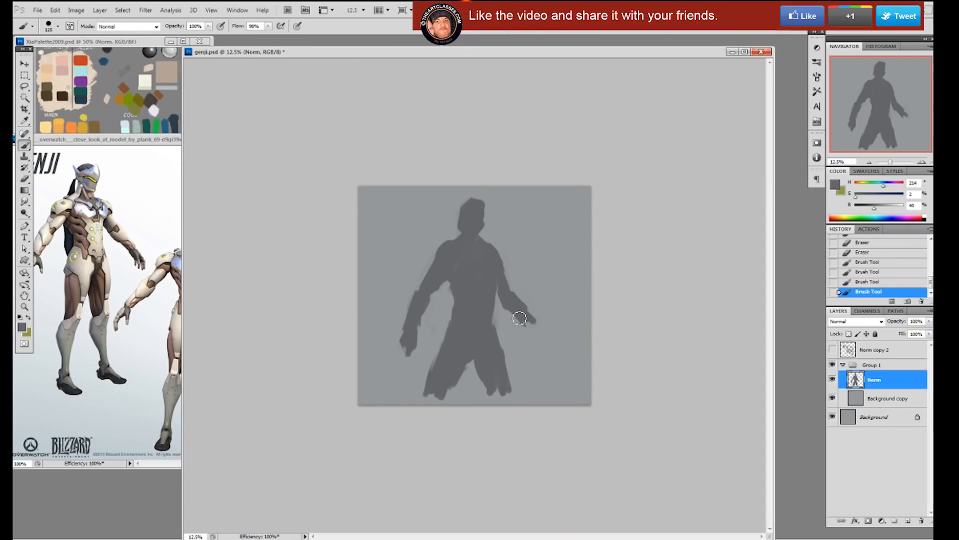
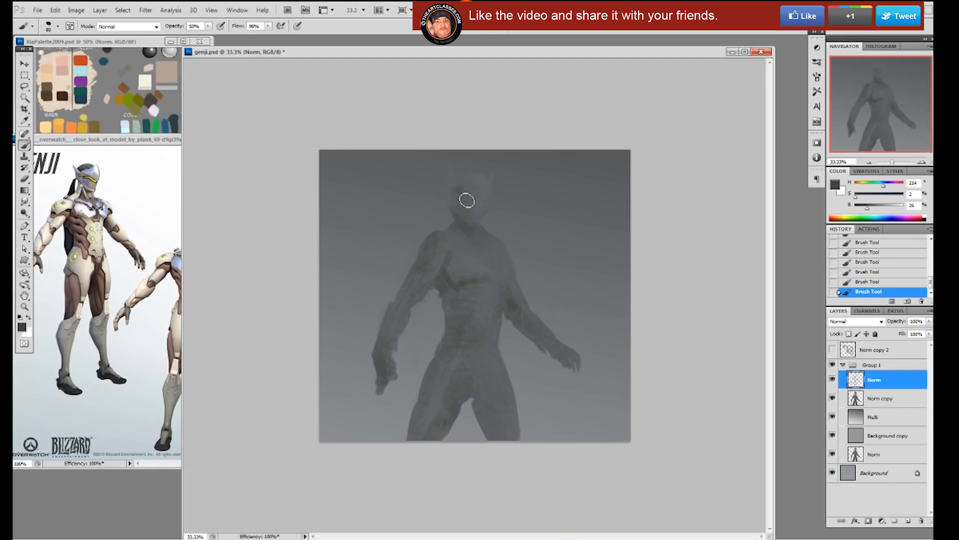
Switch to the 40 px brush preset and repaint the shading on the head
right_click(516, 343)
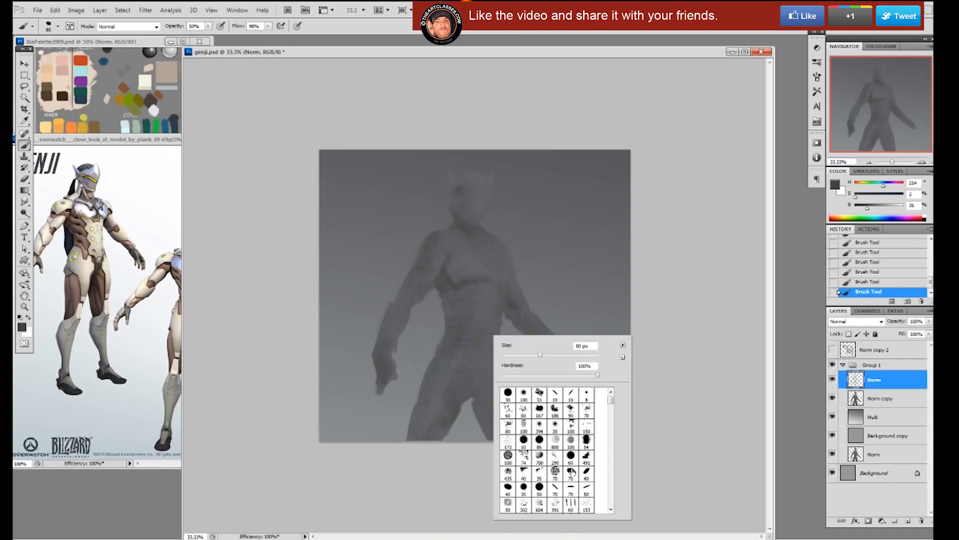
double_click(588, 474)
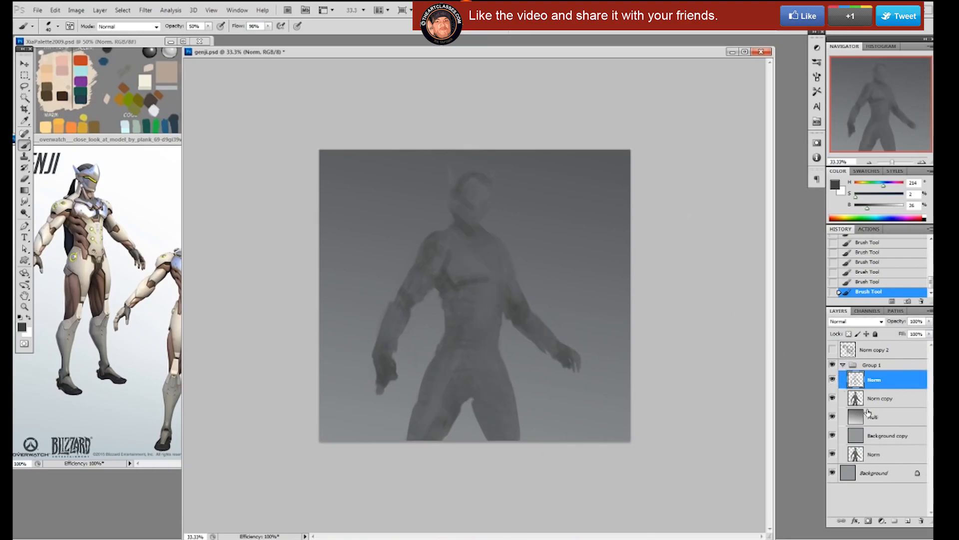
Load the Norm copy layer's outline as a selection, and make a merged copy of Multi and Background copy cropped to the figure
ctrl+click(856, 399)
click(878, 421)
shift+click(893, 439)
drag(893, 440, 908, 521)
key(ctrl+e)
key(ctrl+shift+i)
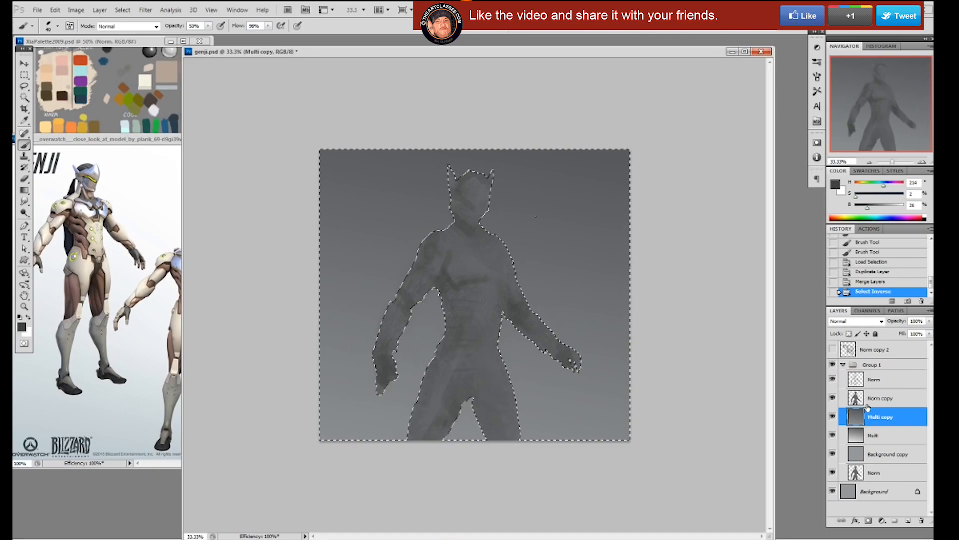
key(Delete)
Merge the Norm copy layer down into Multi copy and clear the selection
click(870, 395)
key(ctrl+e)
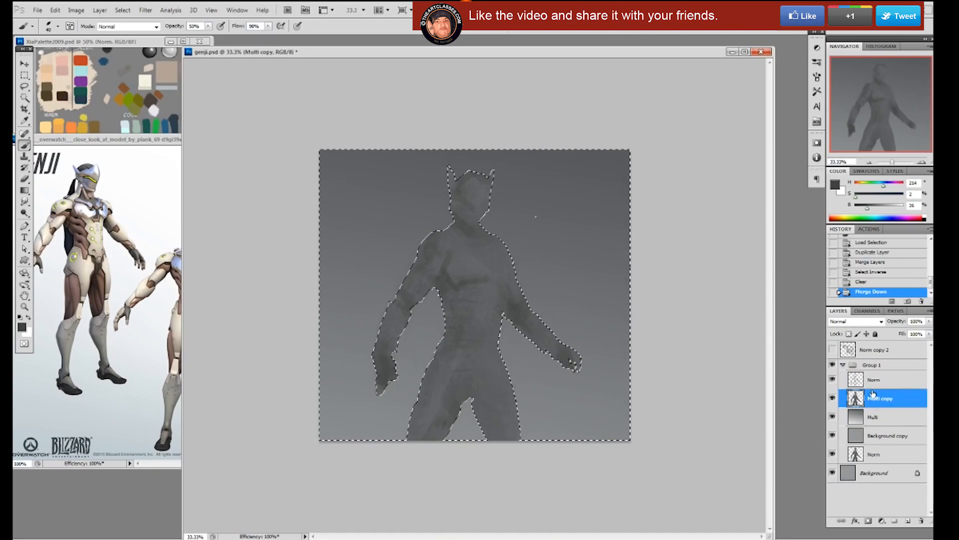
key(ctrl+d)
Add a new layer named Norm above the existing Norm layer in Group 1, and choose the 19 px brush
click(874, 380)
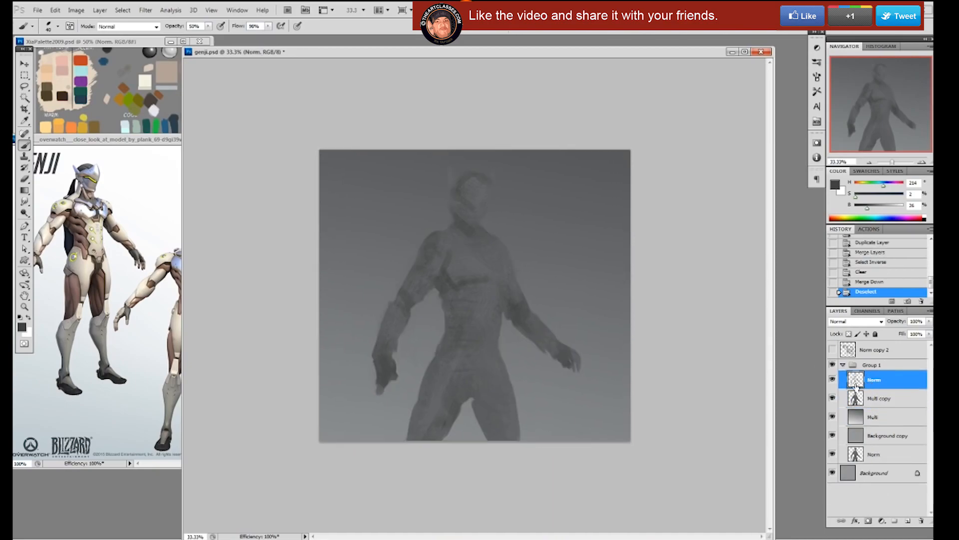
click(687, 297)
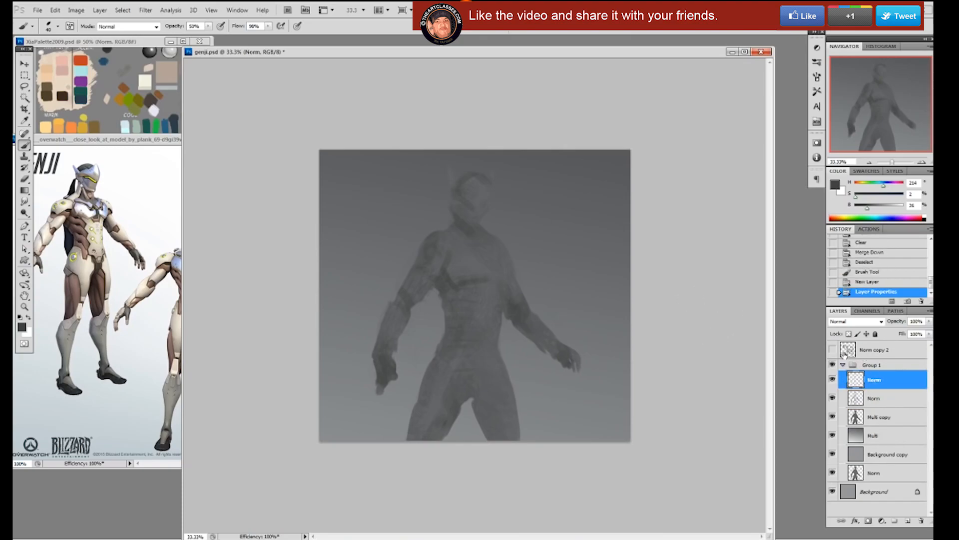
key(ctrl+plus)
right_click(522, 240)
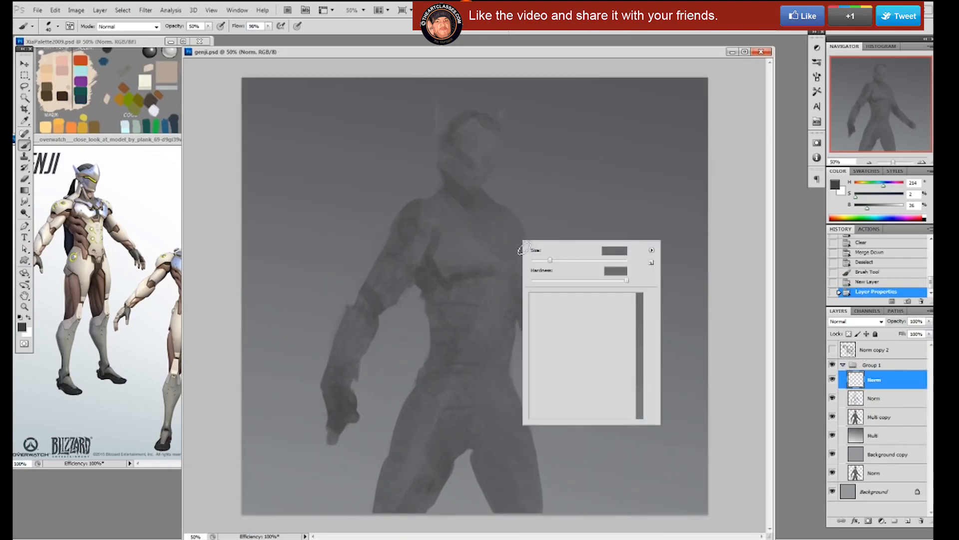
click(583, 301)
click(692, 198)
key(ctrl+minus)
key(ctrl+minus)
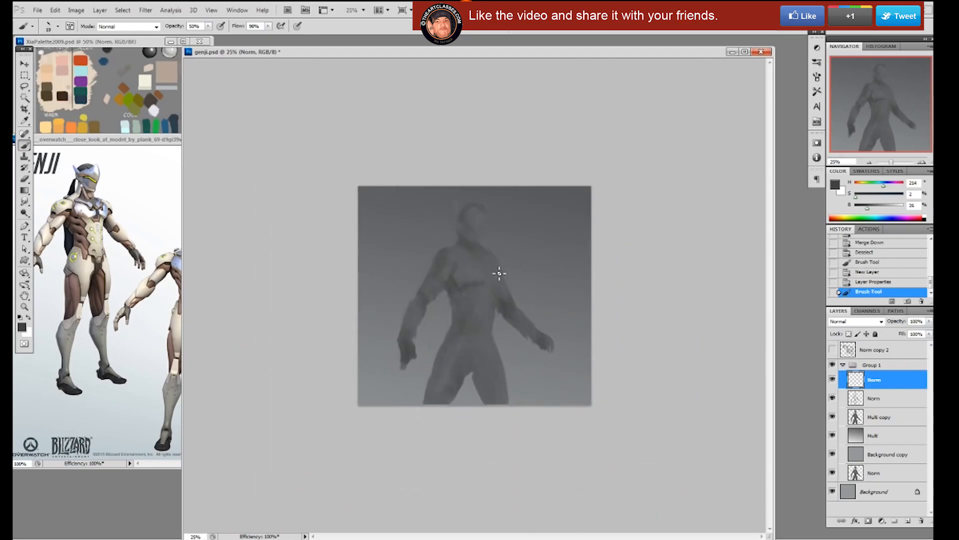
Choose the round 50 px brush, lighten a grey sampled from the head, and paint soft highlights on the face, neck and chest
right_click(497, 270)
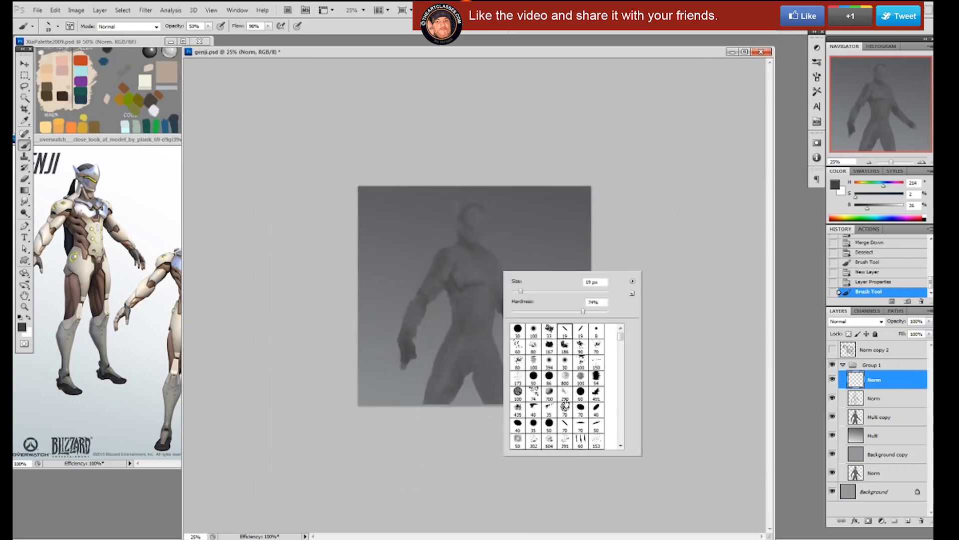
click(535, 382)
click(628, 254)
alt+click(481, 216)
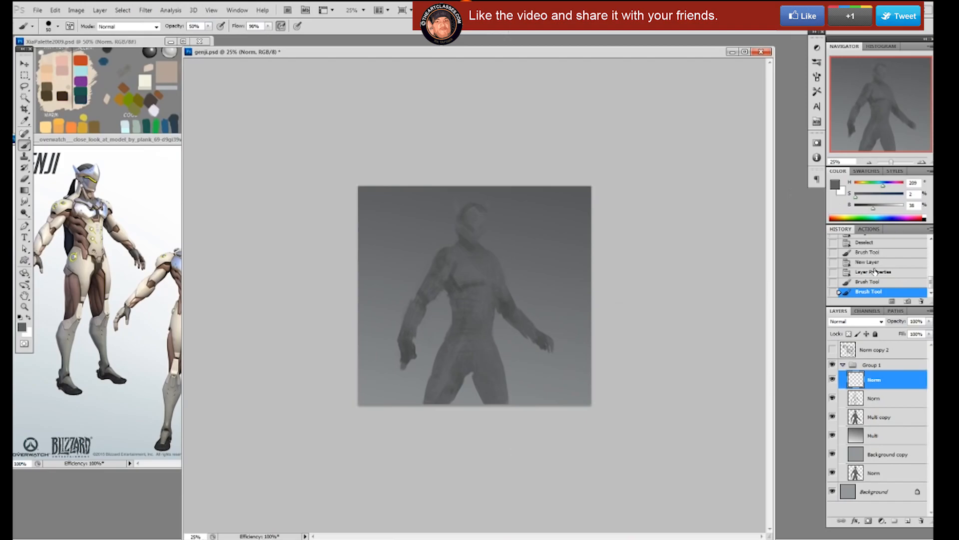
click(883, 212)
mouse_move(473, 227)
mouse_down()
mouse_move(486, 231)
mouse_move(475, 221)
mouse_up()
drag(468, 232, 474, 239)
mouse_move(475, 240)
mouse_down()
mouse_move(481, 278)
mouse_move(461, 256)
mouse_move(465, 269)
mouse_move(501, 281)
mouse_move(494, 263)
mouse_move(500, 282)
mouse_move(475, 280)
mouse_move(450, 257)
mouse_move(429, 282)
mouse_up()
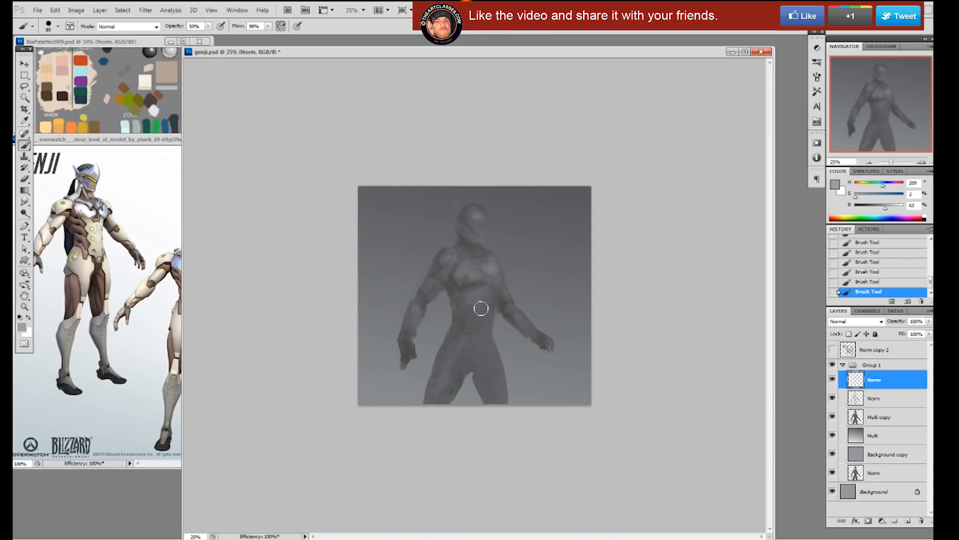
Switch to another brush preset and paint light strokes over the chest and head
right_click(491, 351)
double_click(580, 439)
mouse_move(465, 276)
mouse_down()
mouse_move(478, 274)
mouse_move(464, 268)
mouse_move(480, 274)
mouse_move(469, 260)
mouse_move(502, 271)
mouse_move(482, 278)
mouse_move(470, 251)
mouse_move(484, 251)
mouse_move(467, 249)
mouse_move(477, 241)
mouse_move(466, 255)
mouse_move(483, 214)
mouse_up()
Sample a grey from the head, set its brightness to 66%, and add highlights to the helmet, chest and arms
alt+click(482, 289)
alt+click(485, 215)
click(892, 207)
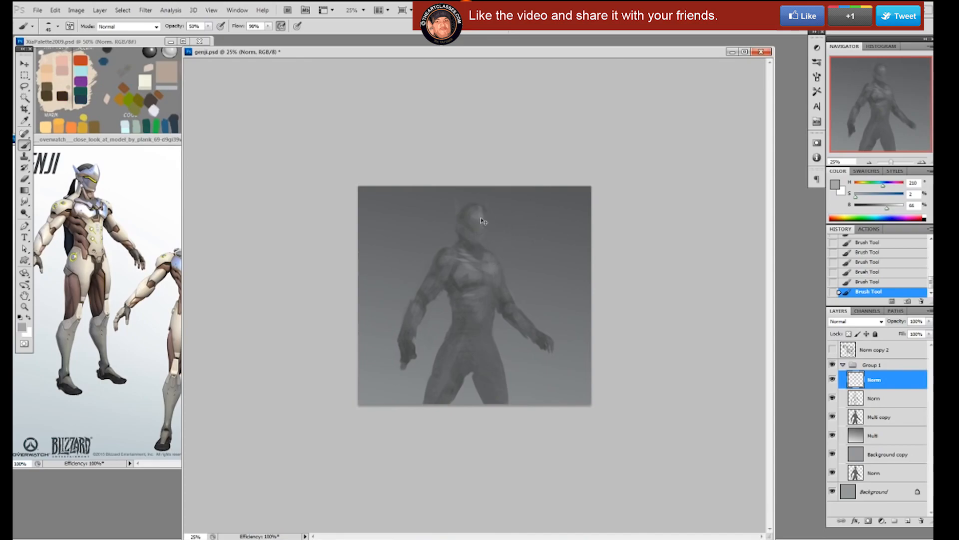
drag(483, 220, 483, 215)
drag(458, 265, 454, 266)
click(507, 283)
drag(425, 309, 422, 322)
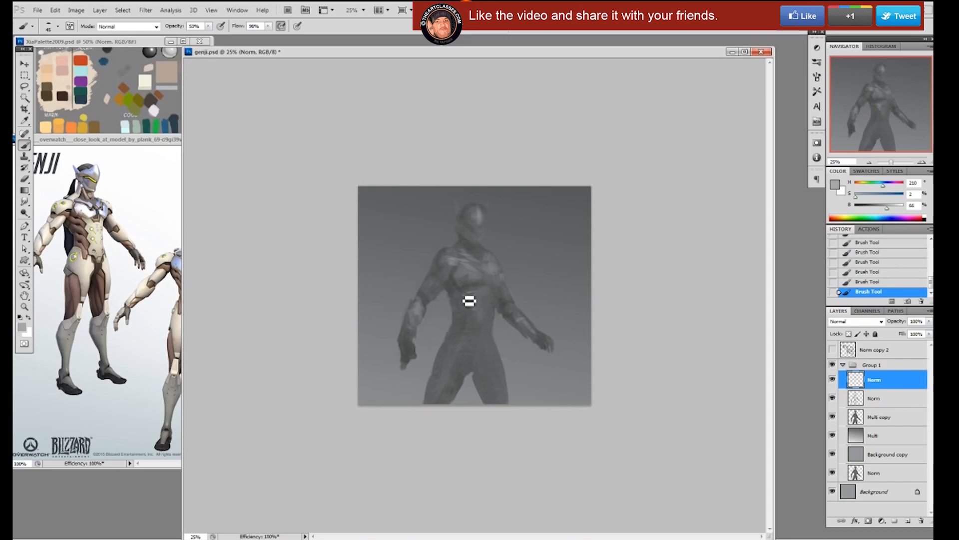
Sample and darken greys from the torso, reduce the brush size, and shade beneath the chest and around the abdomen
alt+click(461, 288)
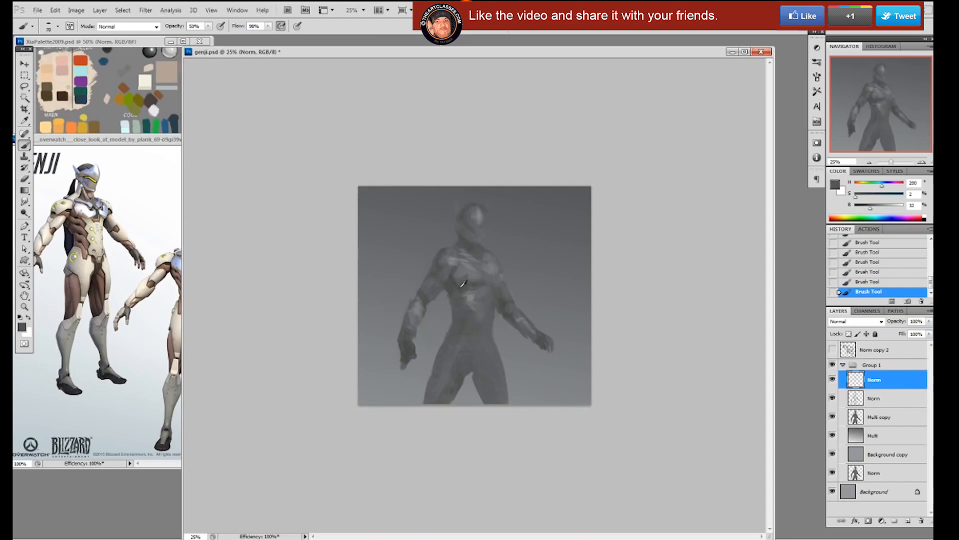
drag(873, 210, 866, 209)
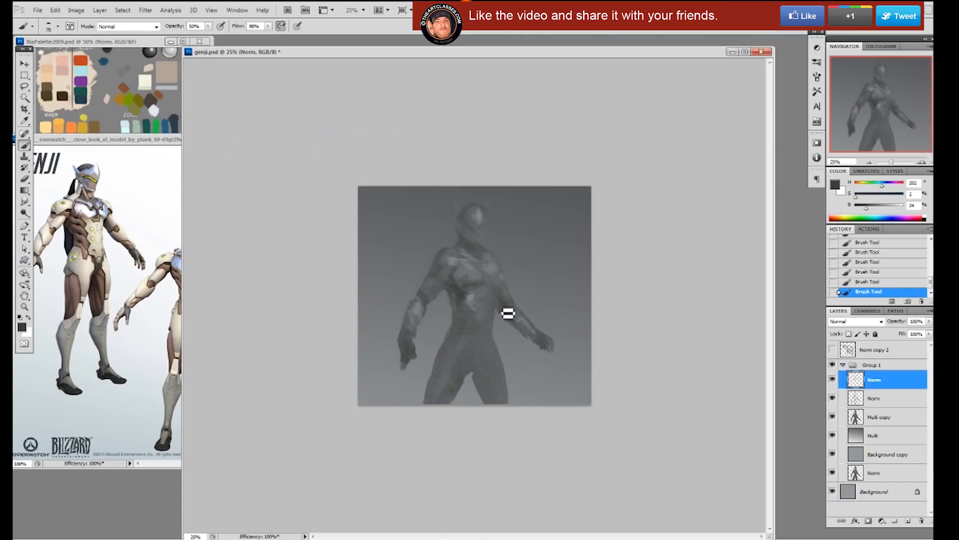
alt+click(462, 291)
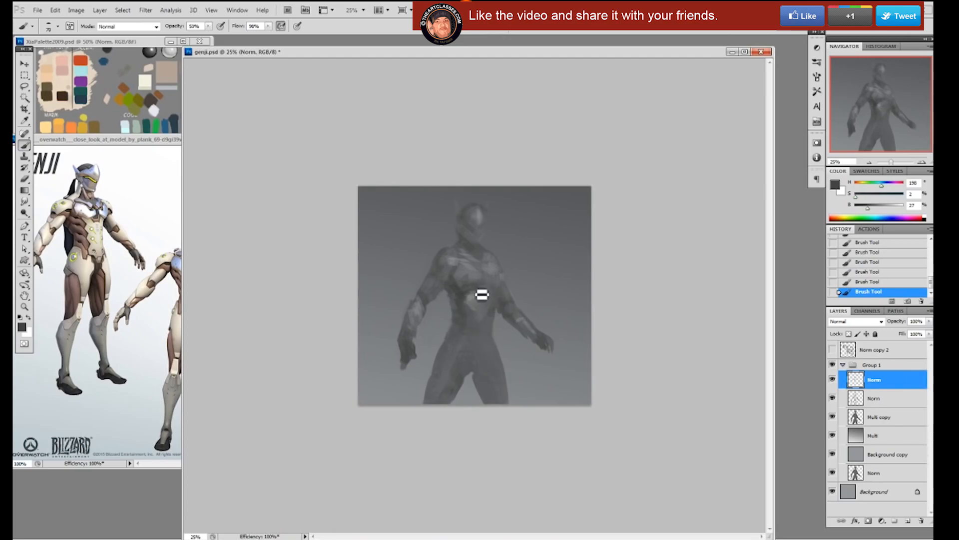
key(bracketleft)
key(bracketleft)
key(bracketleft)
click(844, 216)
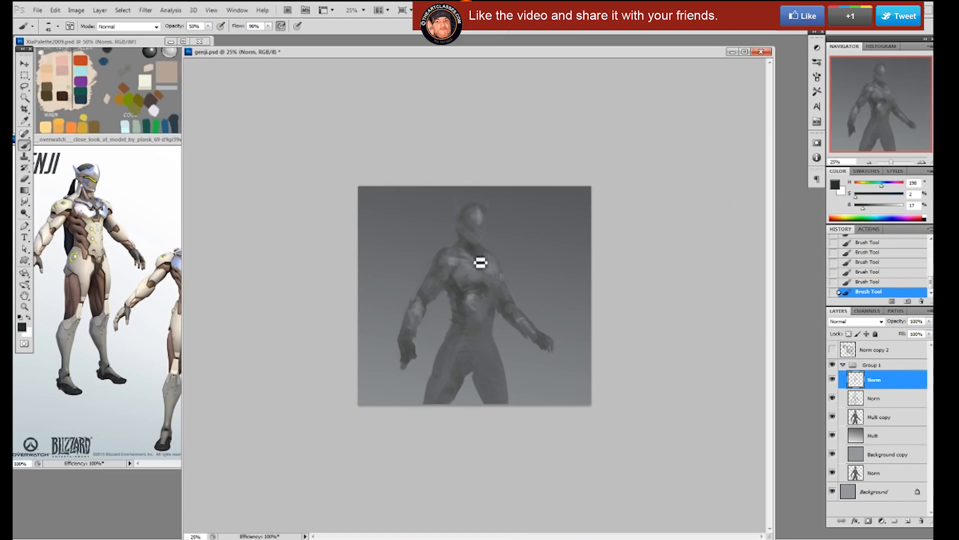
Choose another brush preset and paint a dark stroke across the lower face
right_click(477, 233)
double_click(491, 286)
drag(474, 232, 489, 239)
Choose a finer brush, set opacity to 100%, and define the visor slit and jaw using greys sampled from the face
right_click(486, 245)
click(582, 301)
click(640, 235)
alt+click(476, 226)
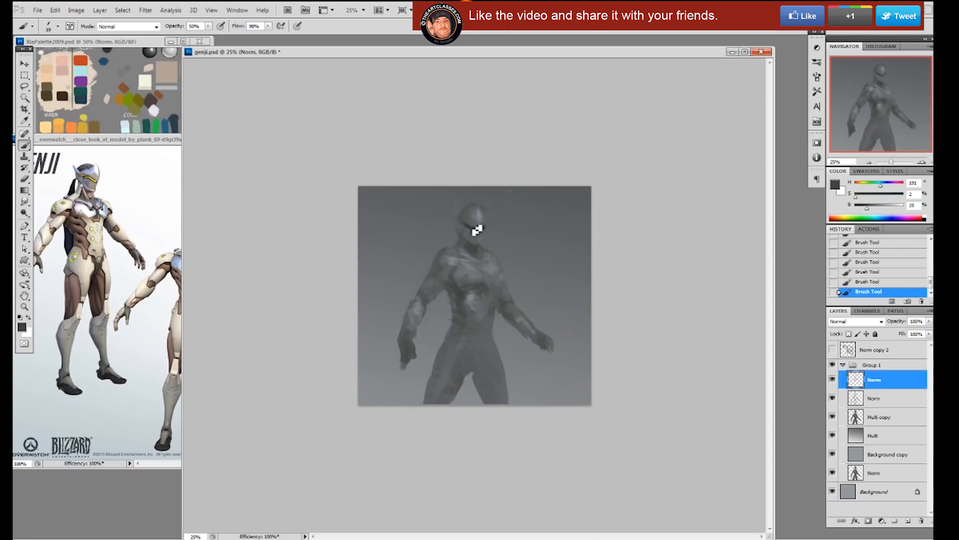
alt+click(472, 226)
key(0)
alt+click(479, 237)
alt+click(475, 247)
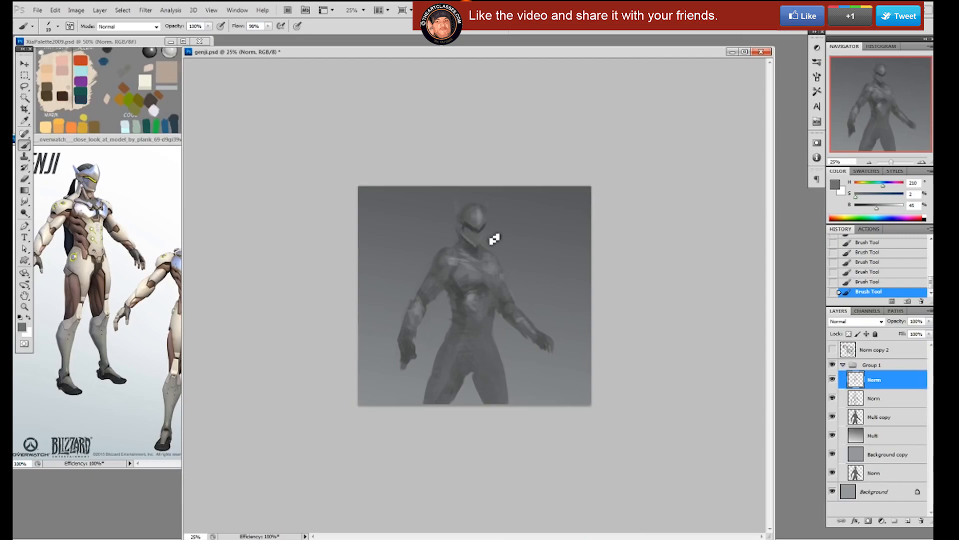
Refine the mask's jaw, visor edges and forehead with light and dark greys sampled from the head
right_click(483, 247)
alt+click(482, 247)
alt+click(482, 252)
alt+click(485, 230)
alt+click(484, 230)
drag(486, 226, 481, 235)
alt+click(477, 226)
alt+click(485, 214)
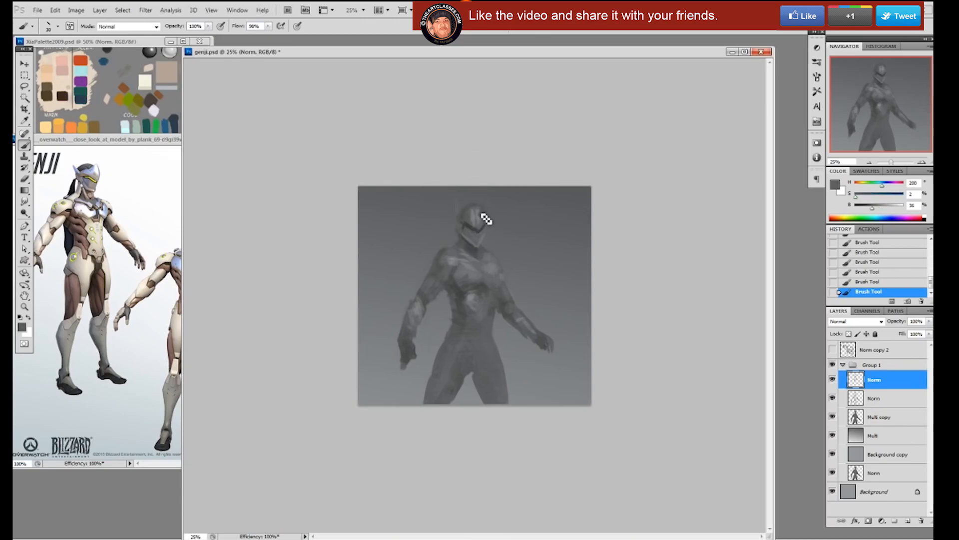
alt+click(481, 228)
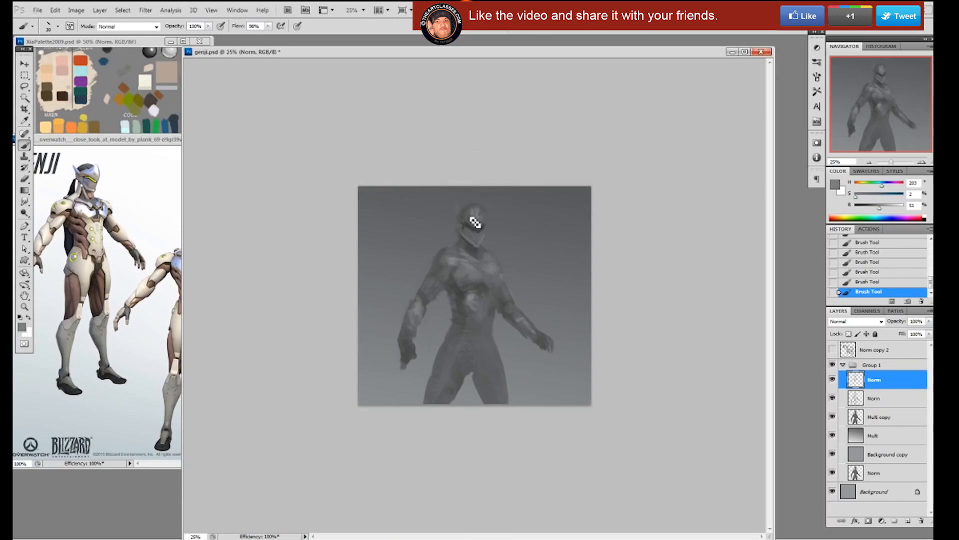
Load the Multi copy layer's outline as a selection with its edges hidden, and choose the 604 px textured brush with a dark grey
alt+click(500, 293)
ctrl+click(857, 418)
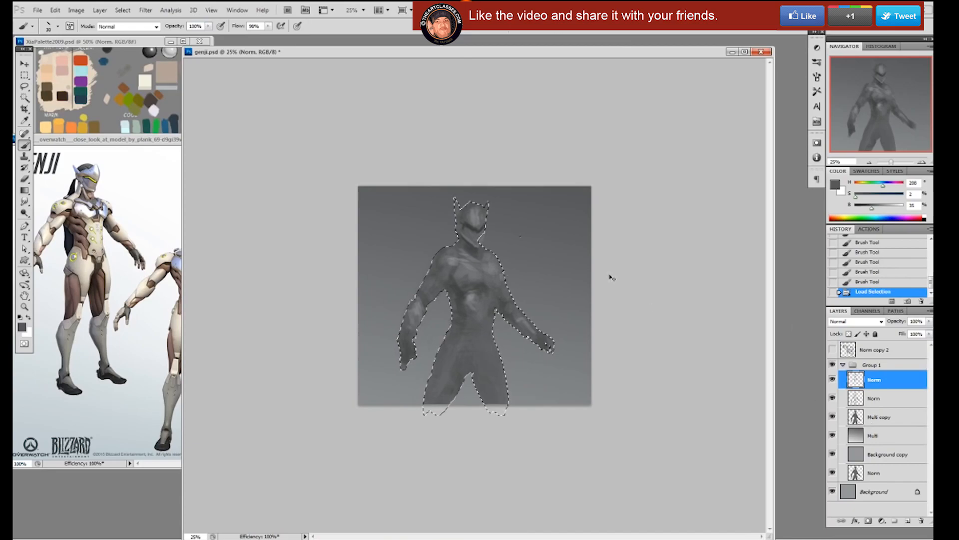
key(ctrl+h)
alt+click(463, 297)
right_click(502, 319)
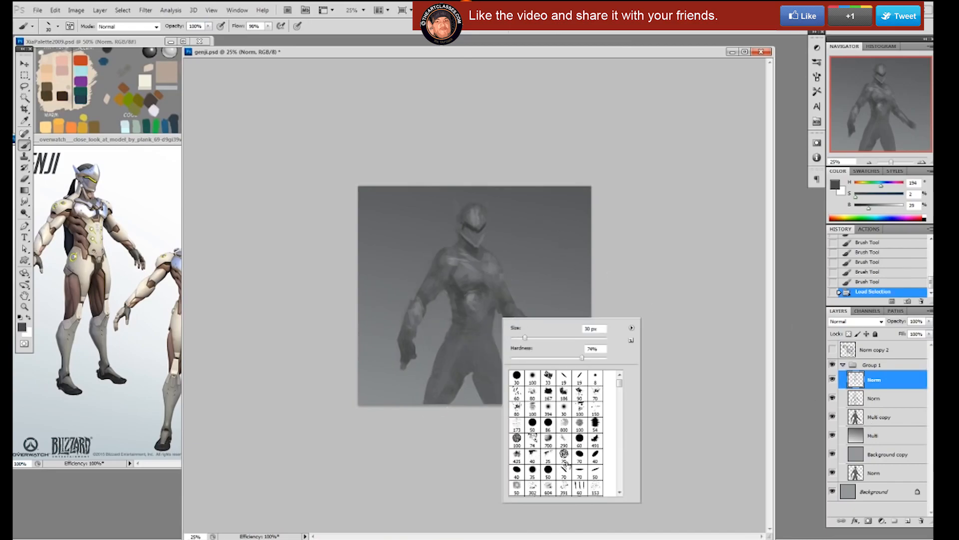
click(553, 489)
click(687, 242)
Paint dark textured shading over the arm on the viewer's right, the torso side, hips and thighs, adjusting the brush size
key(bracketleft)
key(bracketleft)
key(bracketleft)
mouse_move(500, 222)
mouse_down()
mouse_move(491, 230)
mouse_move(523, 320)
mouse_up()
mouse_move(494, 254)
mouse_down()
mouse_move(495, 283)
mouse_move(460, 369)
mouse_up()
mouse_move(480, 308)
mouse_down()
mouse_move(442, 371)
mouse_move(494, 393)
mouse_up()
key(bracketright)
key(bracketright)
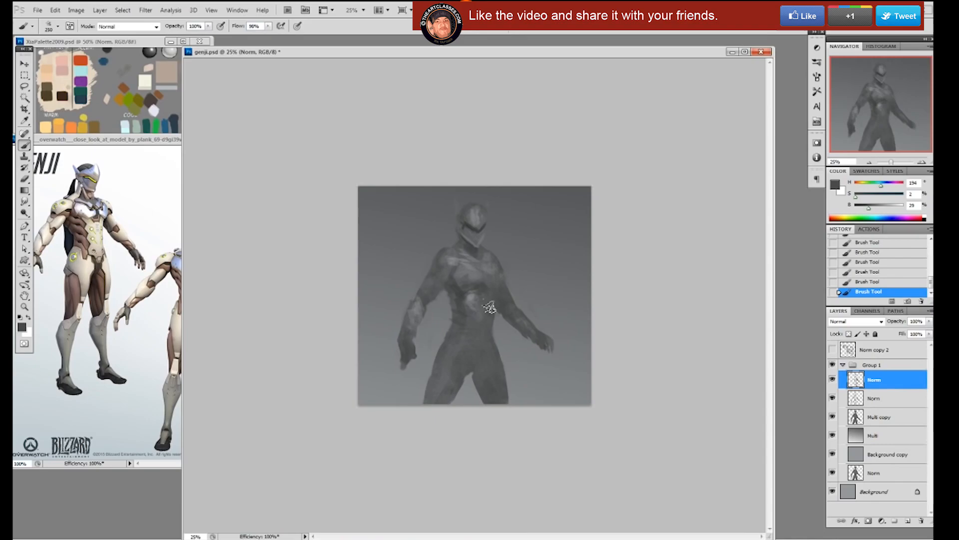
mouse_move(489, 307)
mouse_down()
mouse_move(468, 362)
mouse_move(483, 407)
mouse_up()
Switch to the 19 px brush and refine the visor, cheek and helmet with greys sampled from the head
right_click(488, 295)
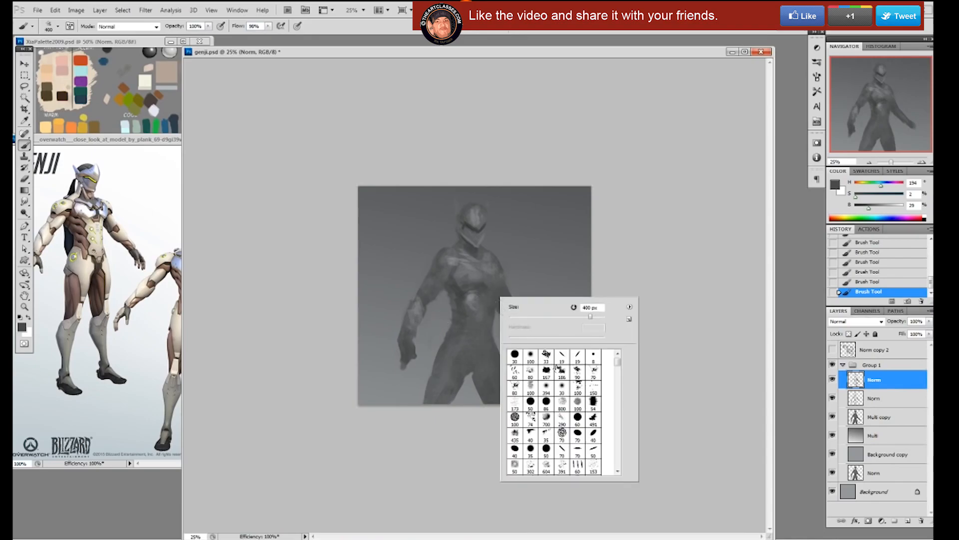
click(563, 358)
click(719, 320)
alt+click(474, 244)
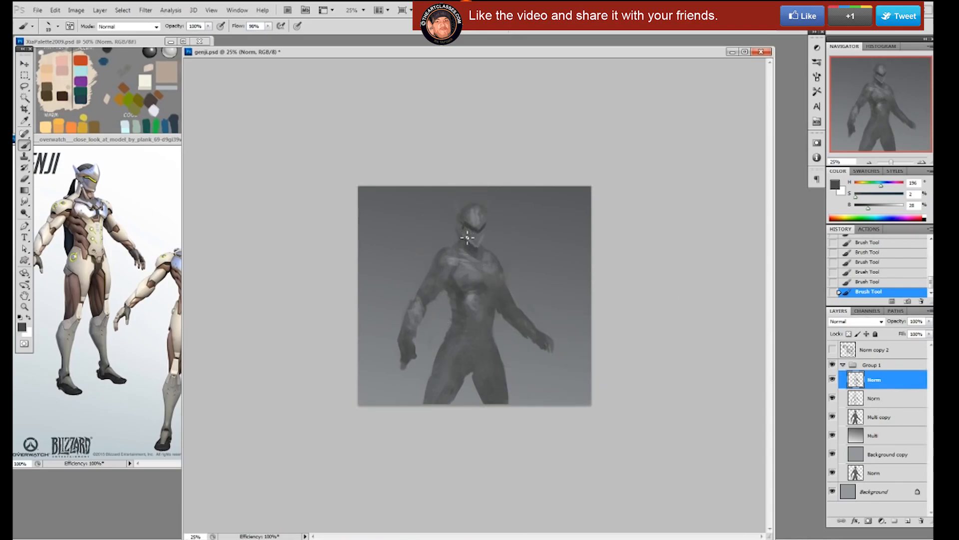
drag(479, 237, 467, 232)
alt+click(469, 232)
alt+click(474, 222)
key(bracketright)
alt+click(471, 215)
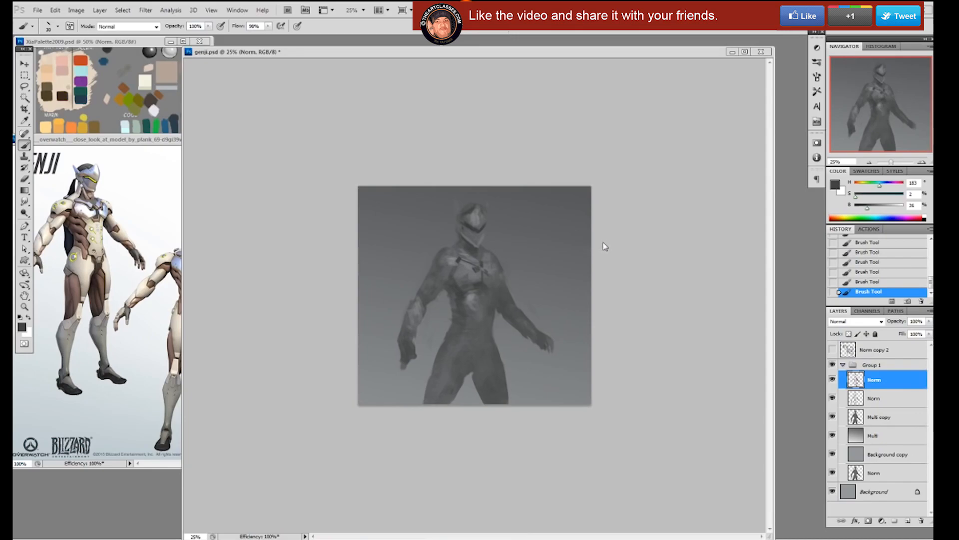
Define the collar and upper chest plates with light and dark greys sampled from the chest and neck
click(621, 231)
alt+click(491, 280)
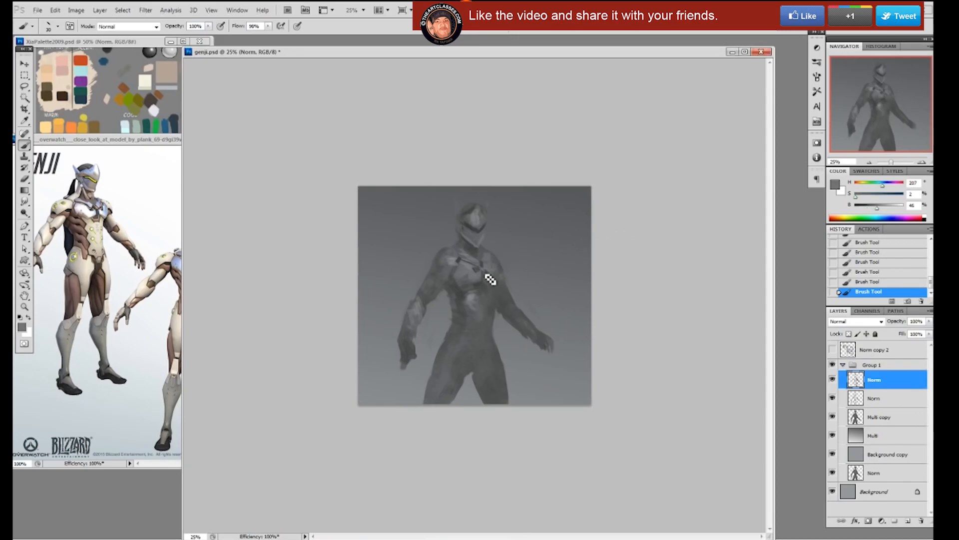
alt+click(492, 281)
alt+click(487, 271)
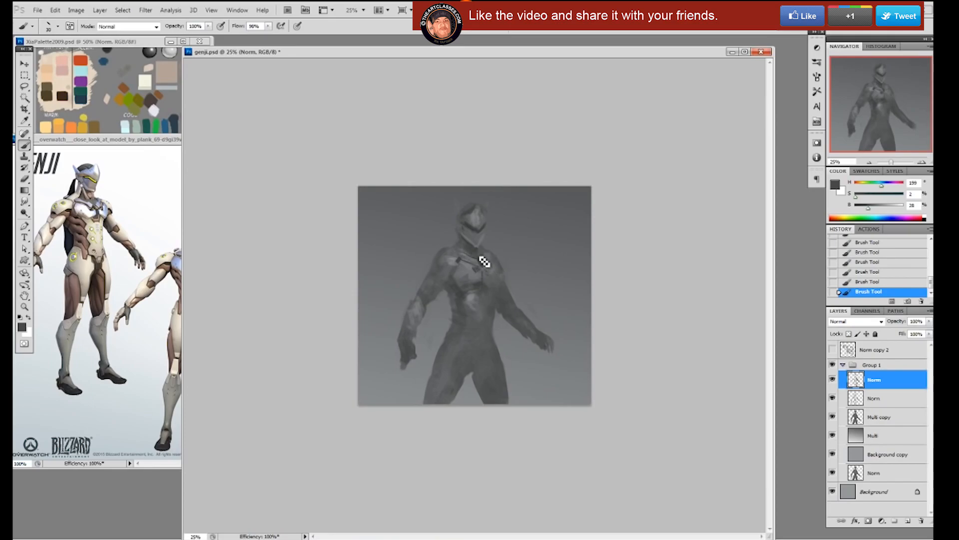
alt+click(469, 259)
alt+click(470, 250)
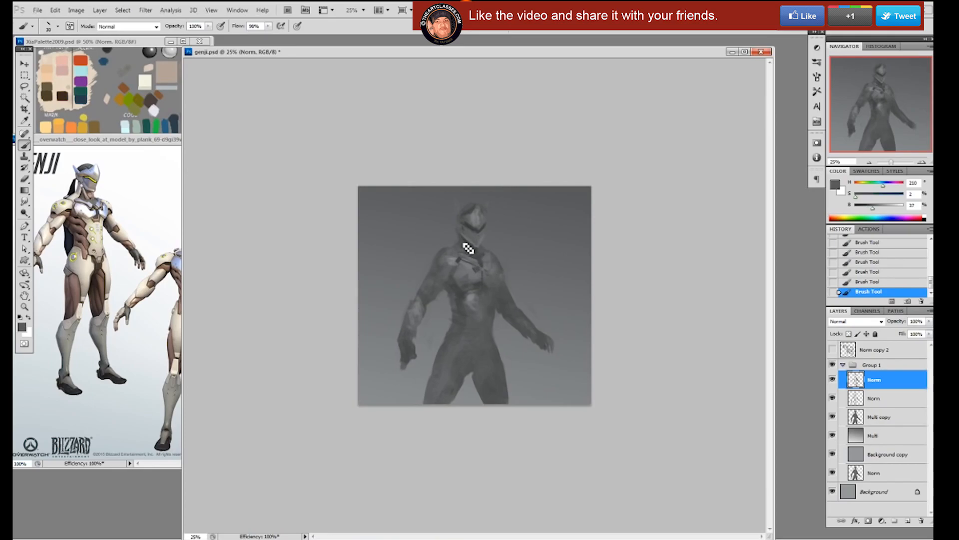
alt+click(482, 263)
alt+click(481, 261)
Refine the shoulder plate on the viewer's left with light and dark greys sampled from the chest and shoulder, varying the brush size
key(bracketright)
alt+click(461, 261)
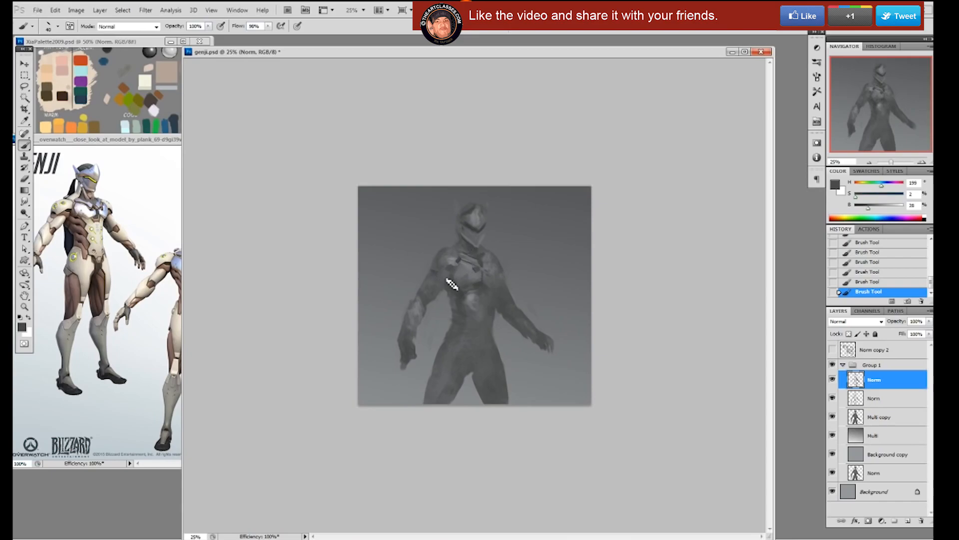
alt+click(457, 266)
key(bracketright)
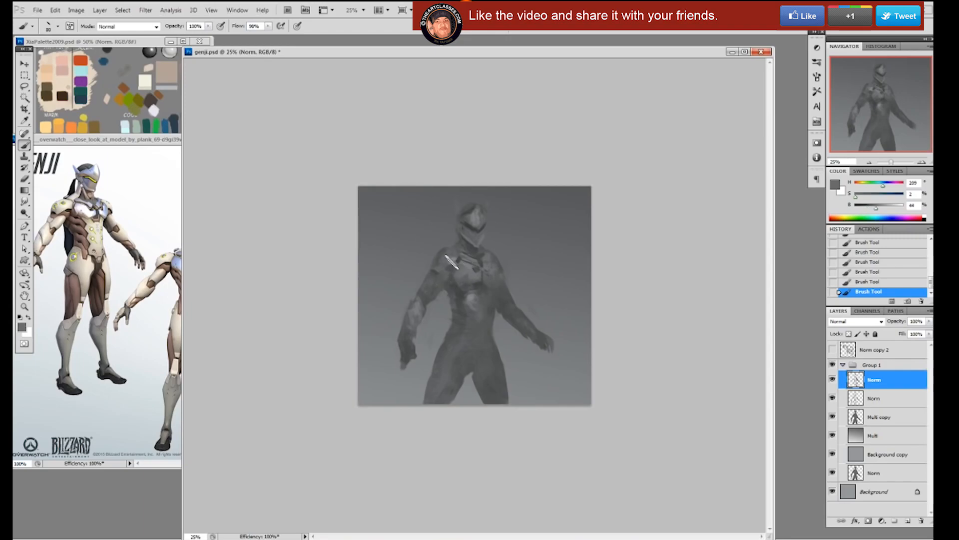
alt+click(438, 265)
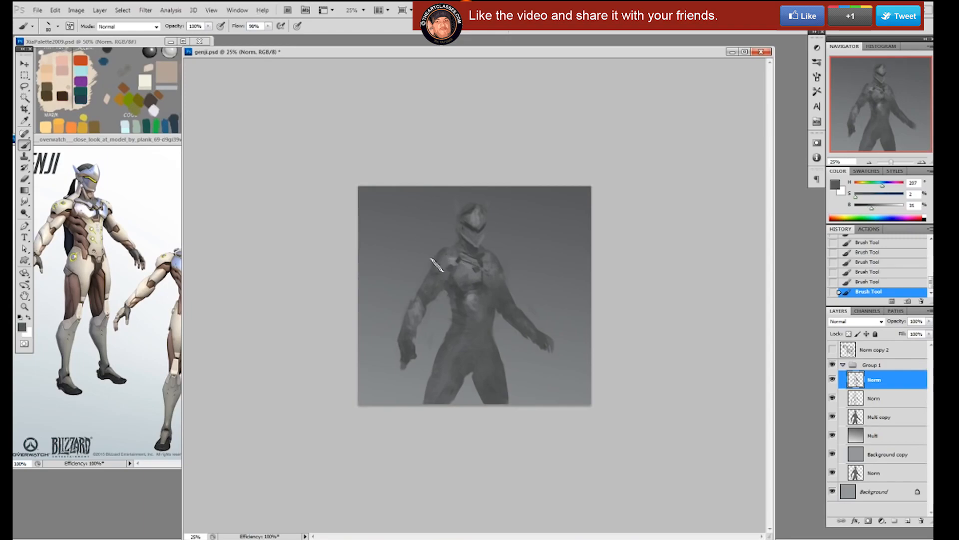
alt+click(443, 260)
alt+click(442, 275)
alt+click(439, 278)
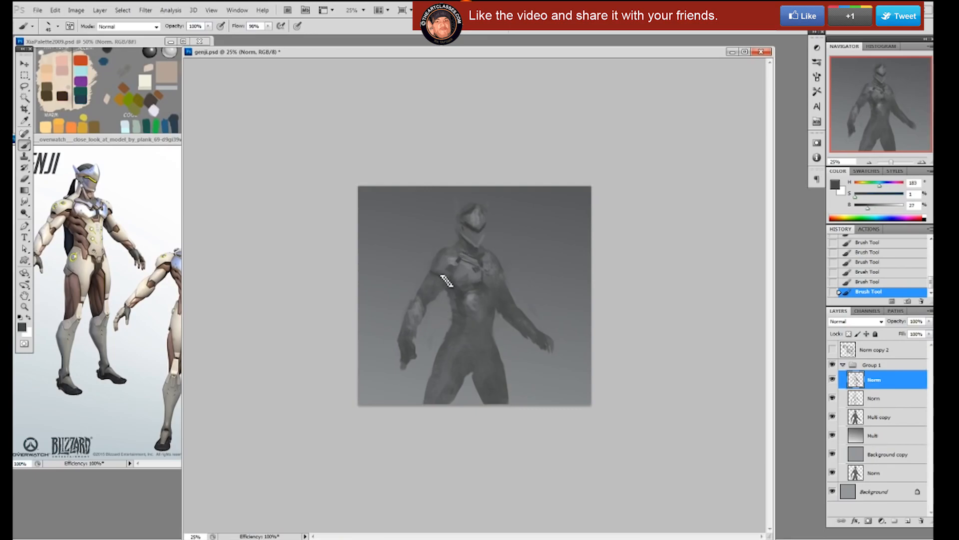
Switch brush presets and paint lighter grey planes on the chest and the upper arm on the viewer's left
right_click(513, 229)
double_click(520, 343)
alt+click(476, 265)
right_click(486, 274)
click(547, 333)
click(584, 270)
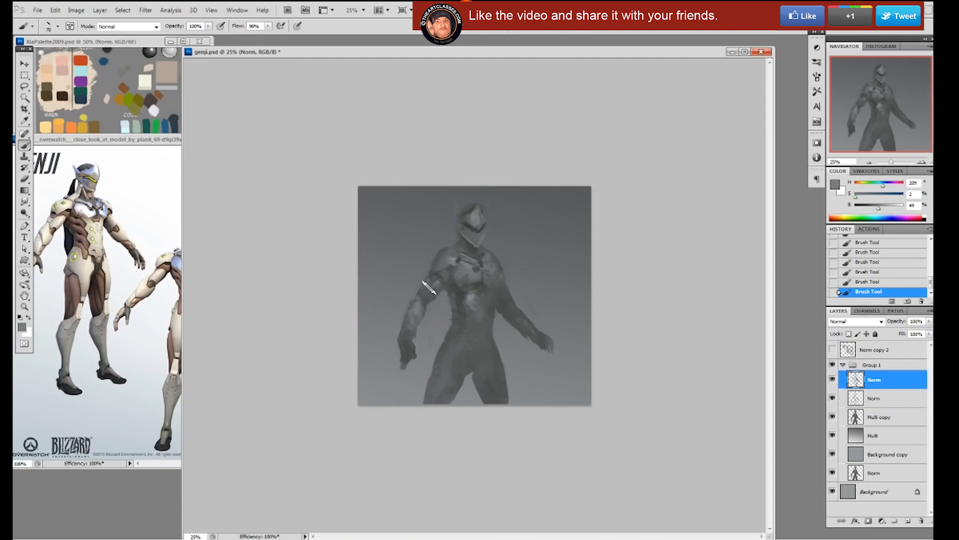
alt+click(431, 279)
alt+click(430, 280)
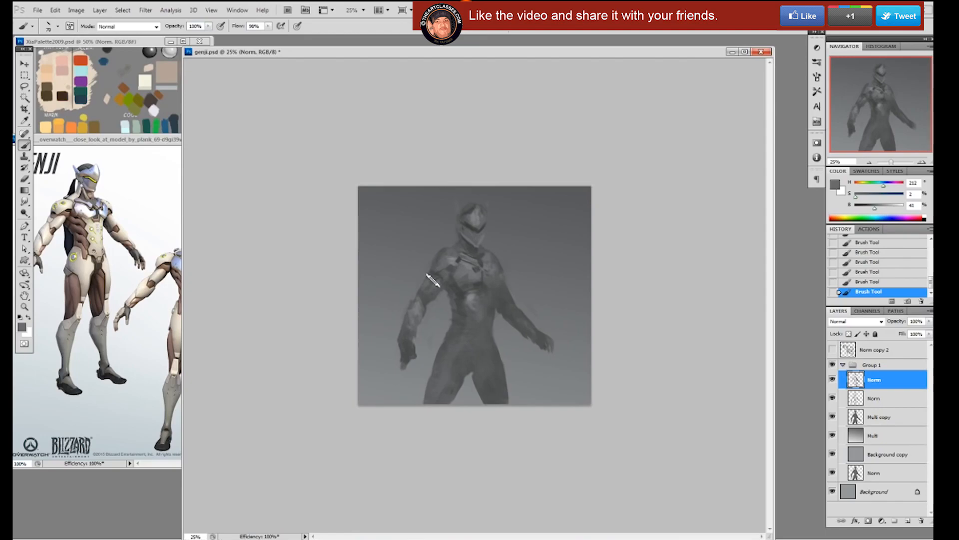
Deselect the figure and define the biceps and elbow of the arm on the viewer's left with sampled greys
key(ctrl+d)
alt+click(426, 295)
drag(427, 293, 431, 289)
mouse_move(434, 286)
mouse_down()
mouse_move(422, 290)
mouse_move(424, 298)
mouse_up()
alt+click(430, 295)
alt+click(425, 297)
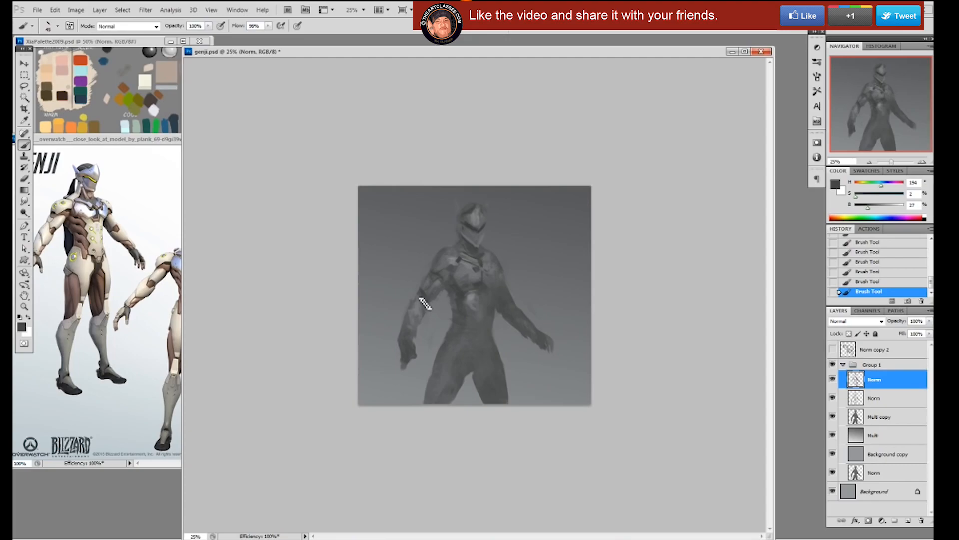
alt+click(426, 296)
mouse_move(425, 292)
mouse_down()
mouse_move(468, 302)
mouse_move(461, 298)
mouse_move(472, 321)
mouse_up()
alt+click(423, 295)
Shade the ribs and midriff below the chest plate with greys sampled from the torso
alt+click(462, 261)
alt+click(464, 286)
alt+click(454, 296)
alt+click(477, 294)
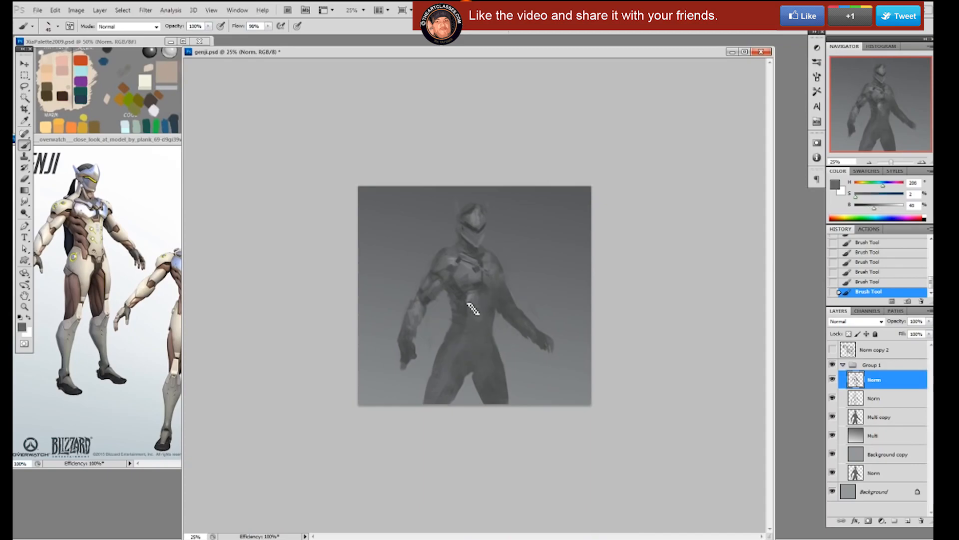
alt+click(473, 287)
mouse_move(464, 289)
mouse_down()
mouse_move(477, 273)
mouse_move(468, 294)
mouse_up()
Paint the tall helmet horn on the viewer's left and sharpen the forehead plate and visor with sampled greys
alt+click(471, 220)
alt+click(477, 215)
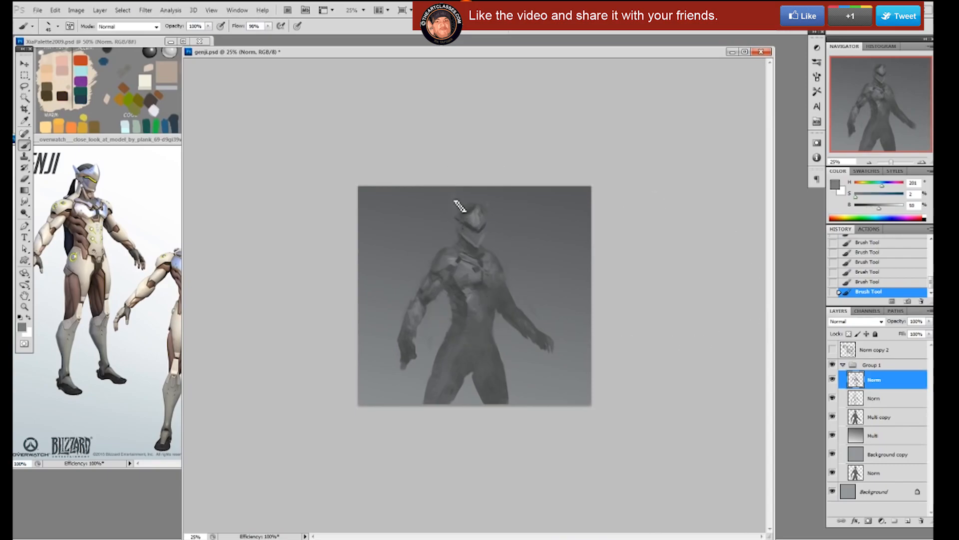
drag(455, 200, 459, 217)
alt+click(465, 213)
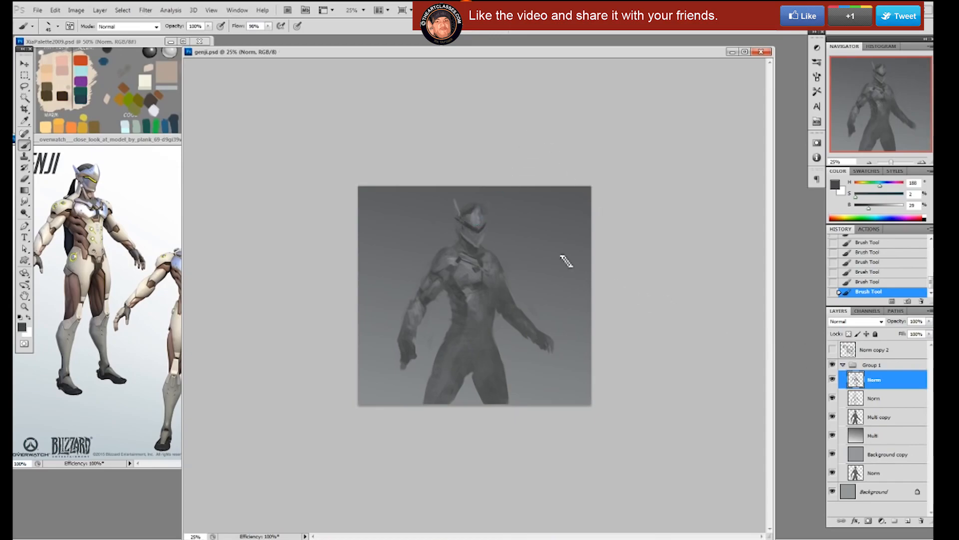
alt+click(484, 218)
alt+click(481, 211)
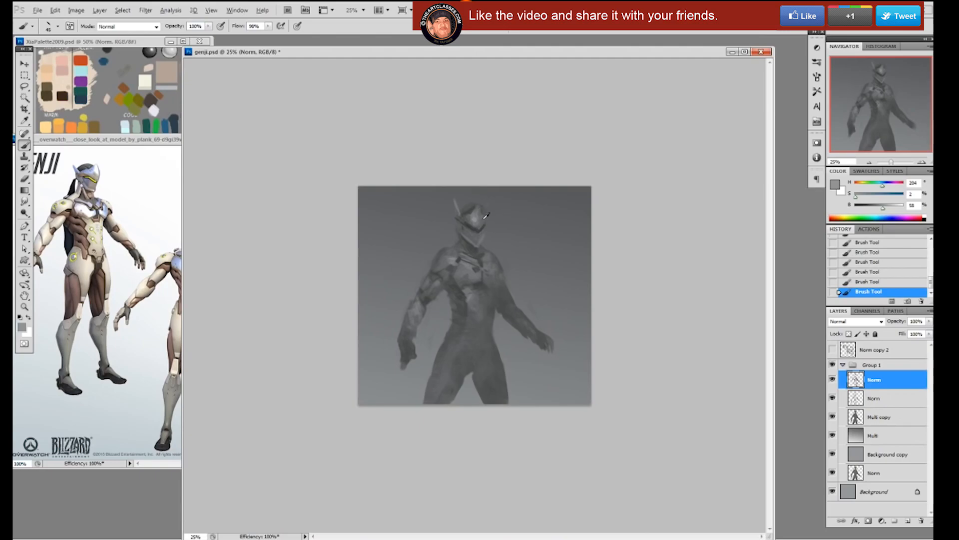
alt+click(482, 228)
alt+click(480, 218)
alt+click(473, 232)
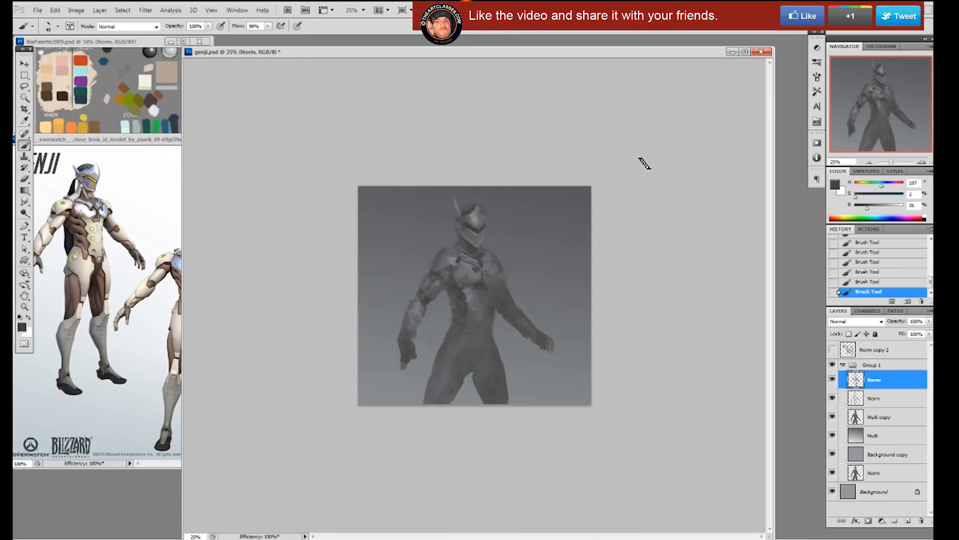
Add a Levels adjustment layer masked to the Multi copy outline, with input levels of about 19, 0.93 and 199
ctrl+click(856, 417)
ctrl+click(855, 417)
click(100, 10)
mouse_move(137, 95)
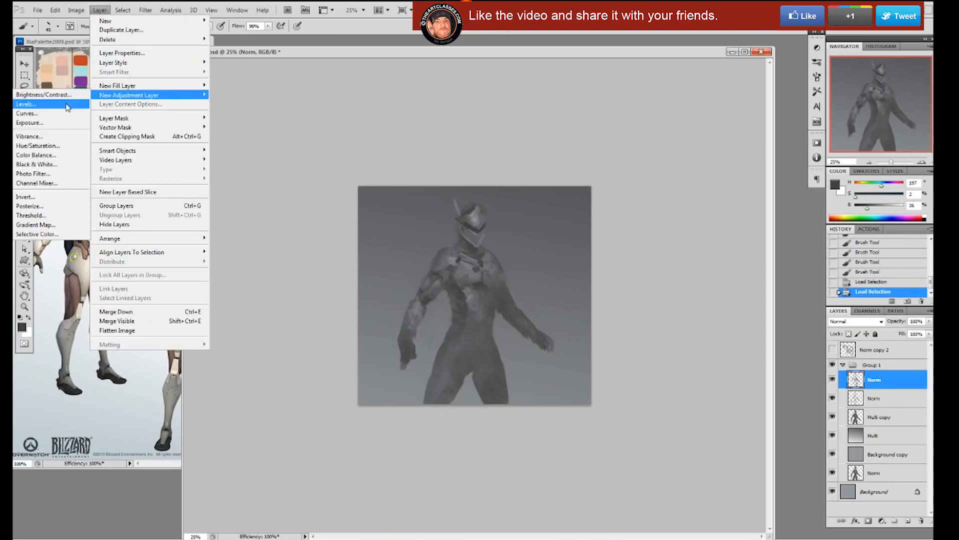
click(64, 105)
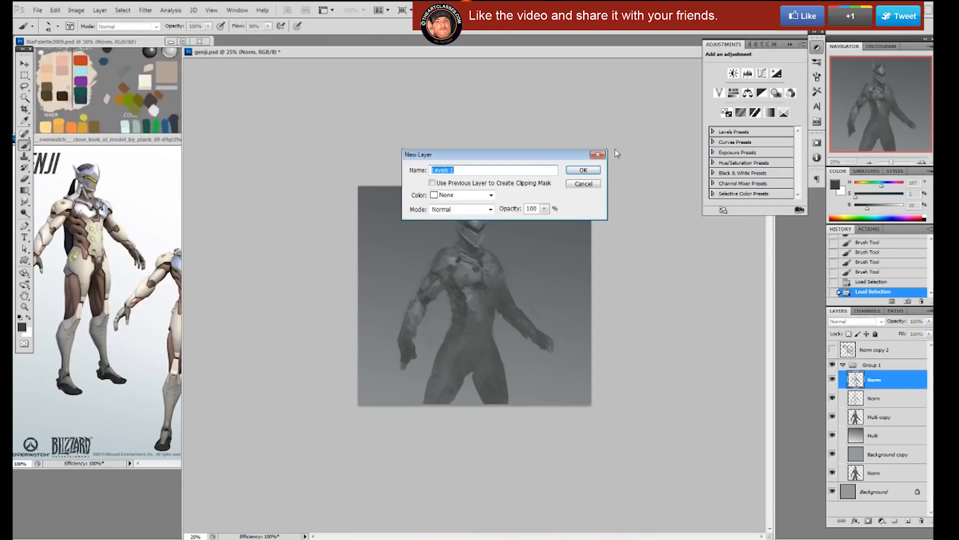
click(584, 170)
drag(801, 126, 762, 126)
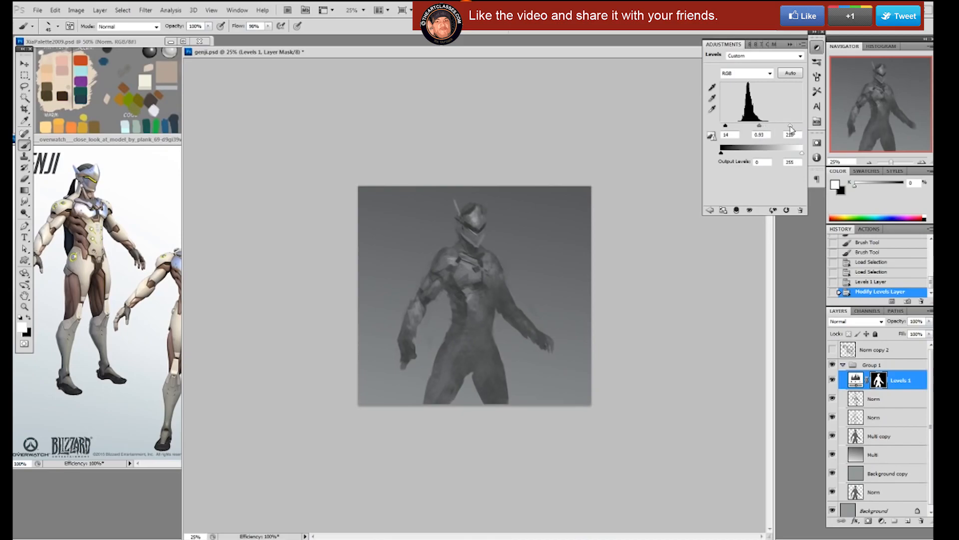
drag(727, 126, 734, 126)
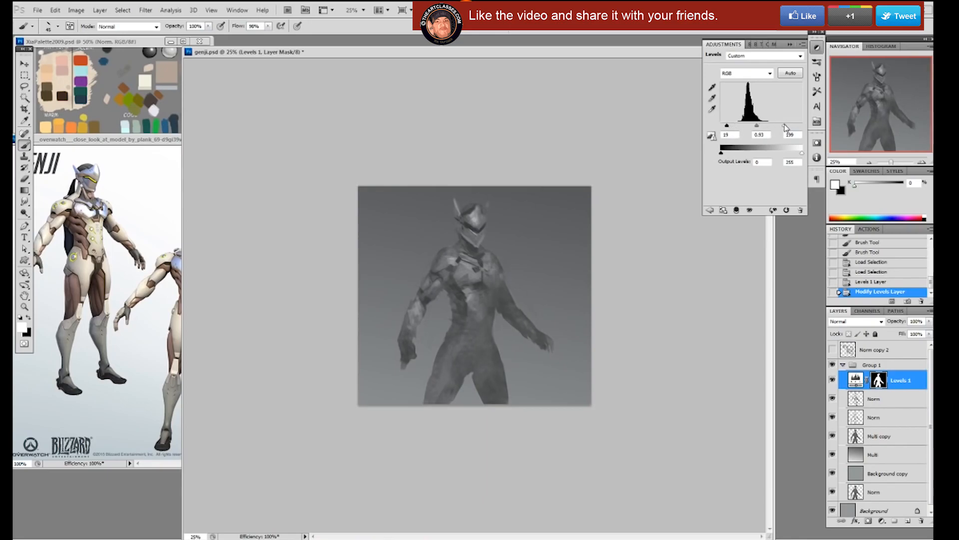
drag(783, 125, 782, 125)
click(794, 45)
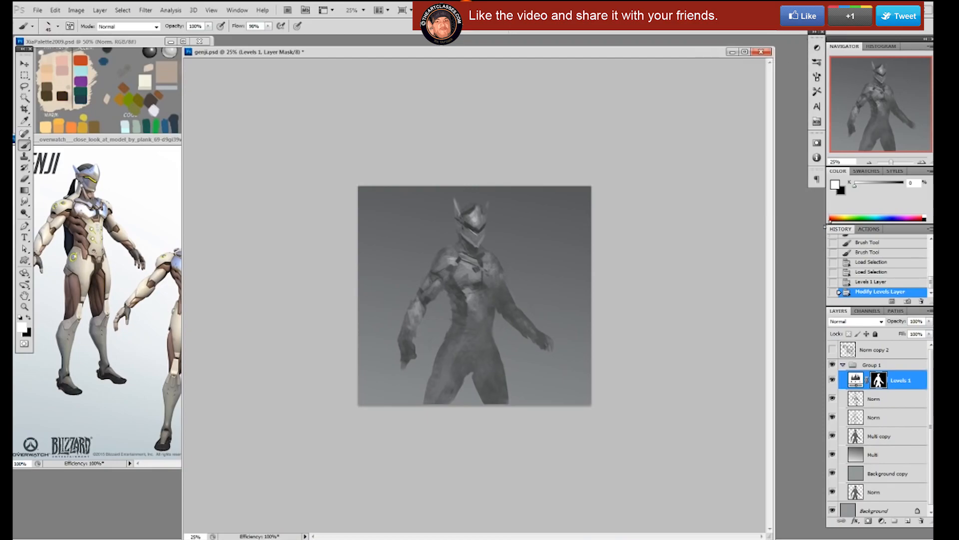
Add a new Norm layer above the Levels adjustment and try a saturated blue and a sampled grey as paint colours
key(F2)
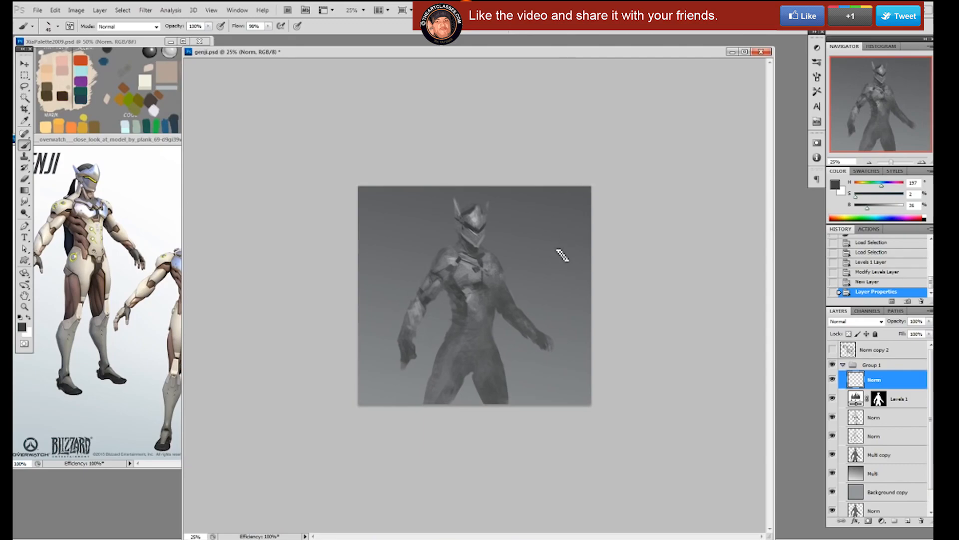
drag(868, 208, 887, 197)
click(686, 235)
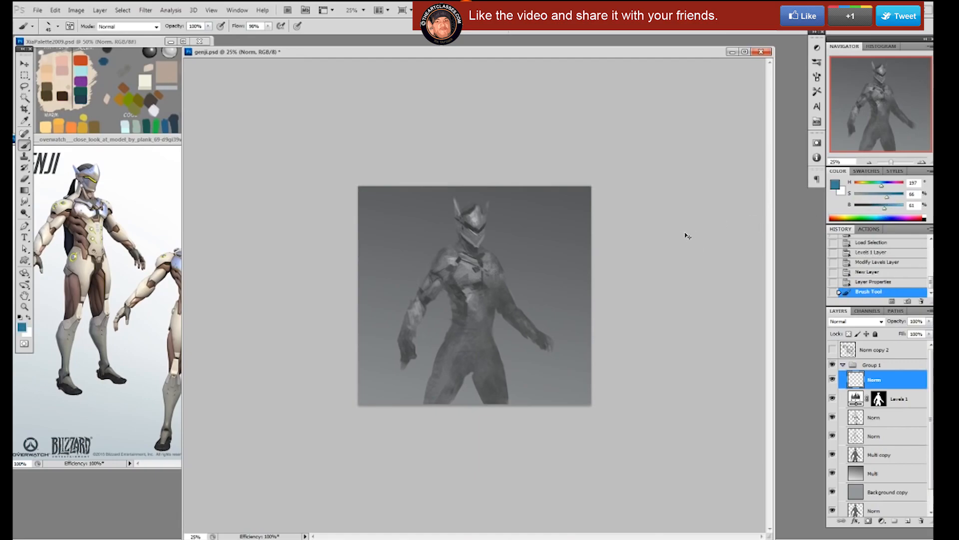
key(ctrl+plus)
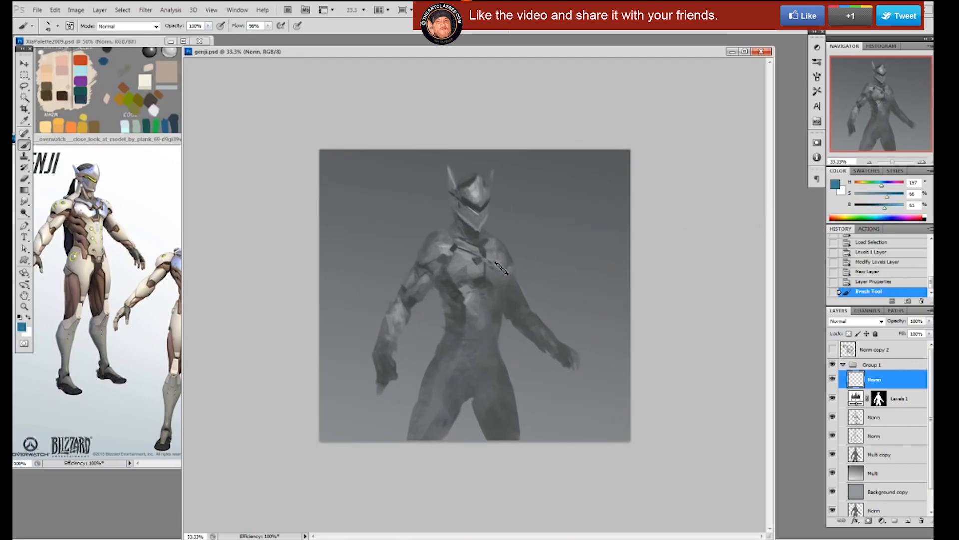
alt+click(494, 245)
mouse_move(870, 207)
mouse_down()
mouse_move(895, 197)
mouse_move(855, 196)
mouse_up()
click(689, 212)
Paint dark grey shading along the torso side and armpit on the viewer's left, undoing one stray stroke
alt+click(457, 285)
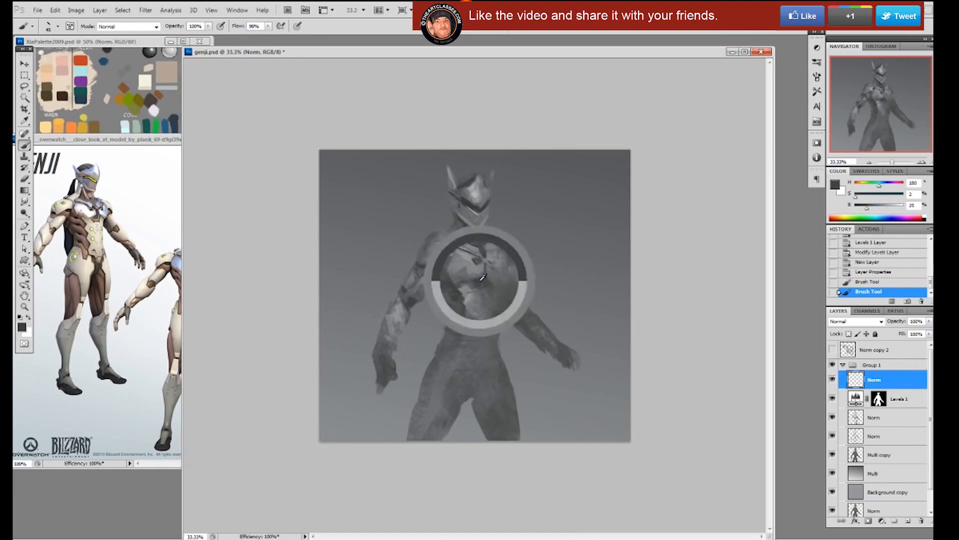
mouse_move(459, 287)
mouse_down()
mouse_move(468, 282)
mouse_move(443, 258)
mouse_up()
alt+click(483, 281)
key(ctrl+z)
drag(441, 259, 447, 260)
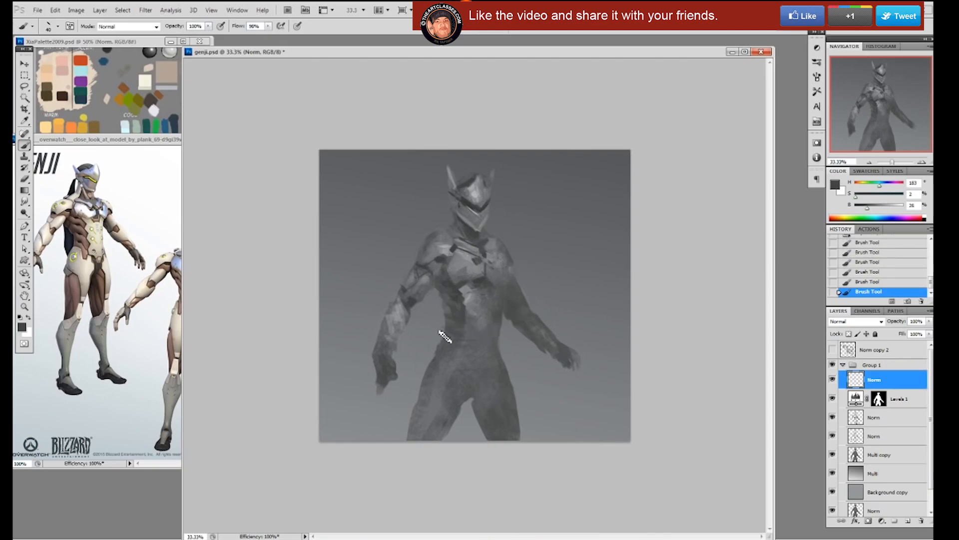
alt+click(472, 227)
Resize the image to a width of 3800 pixels with proportions constrained
key(ctrl+alt+i)
text(3800)
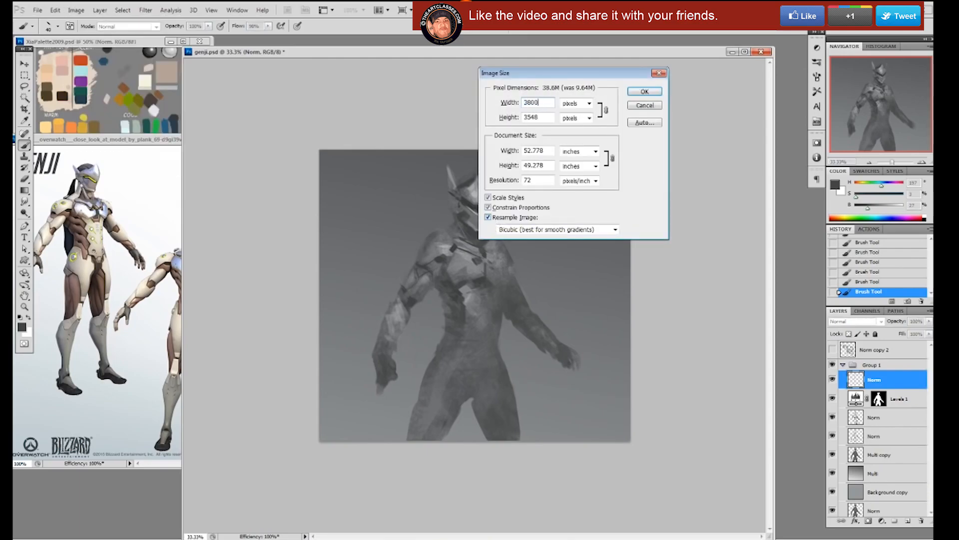
key(Return)
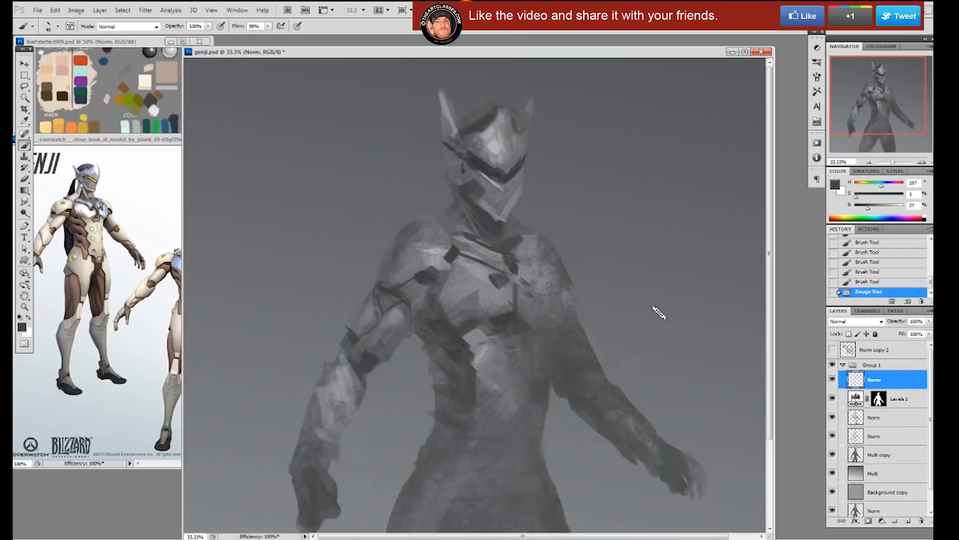
Block in the lower face mask beneath the visor with dark grey strokes
alt+click(472, 165)
mouse_move(457, 196)
mouse_down()
mouse_move(471, 197)
mouse_move(459, 185)
mouse_move(472, 201)
mouse_move(469, 190)
mouse_up()
drag(468, 189, 481, 195)
mouse_move(475, 192)
mouse_down()
mouse_move(484, 200)
mouse_move(498, 190)
mouse_move(492, 198)
mouse_up()
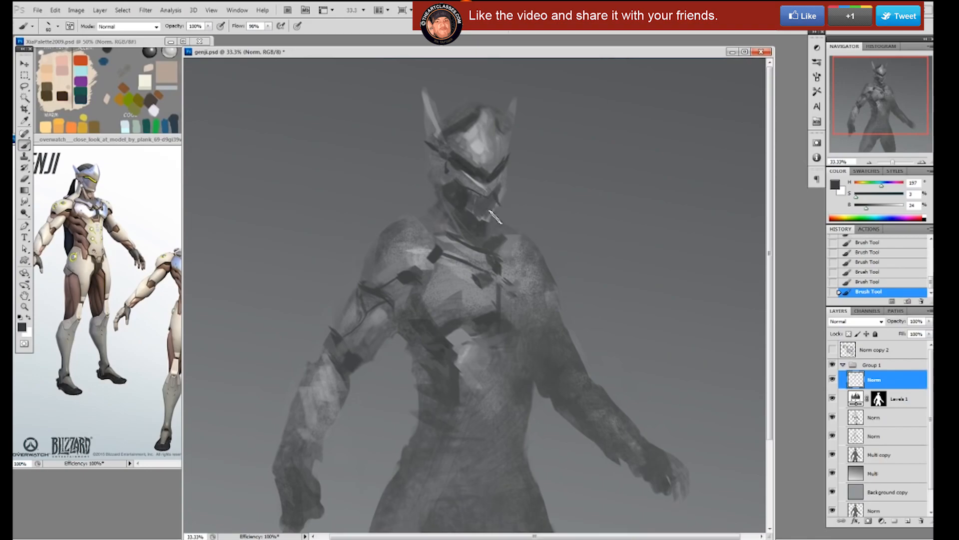
Paint light and dark details on the jaw and chin with greys sampled from the helmet and mask
key(ctrl+minus)
alt+click(481, 170)
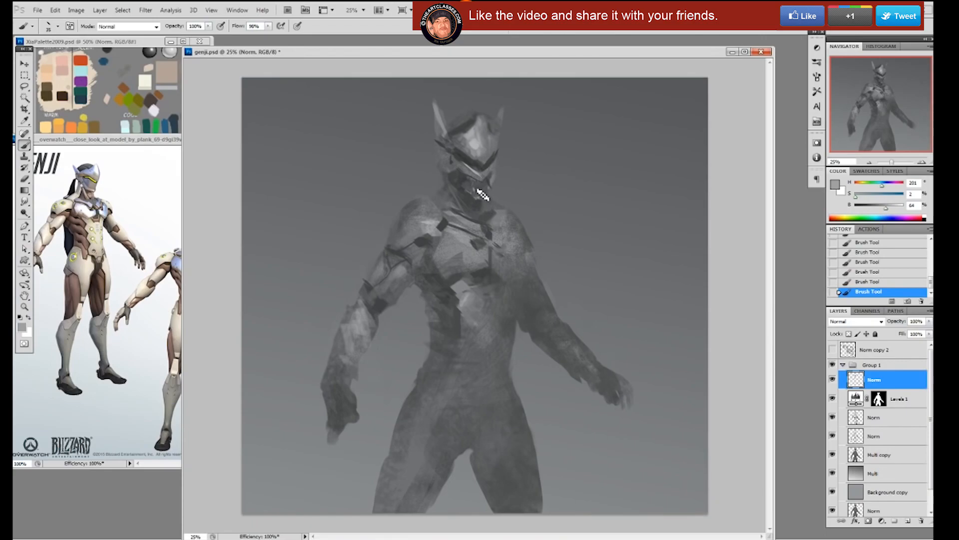
alt+click(480, 193)
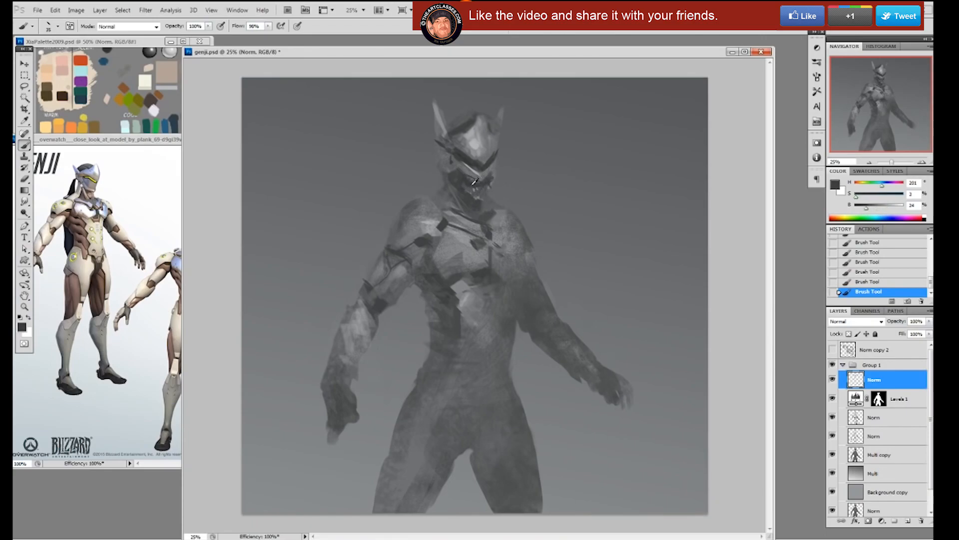
alt+click(479, 174)
alt+click(477, 190)
alt+click(478, 189)
Switch to a smaller brush preset and add fine light and dark details around the mouth and cheeks
right_click(496, 165)
double_click(576, 225)
alt+click(487, 159)
alt+click(496, 163)
alt+click(485, 183)
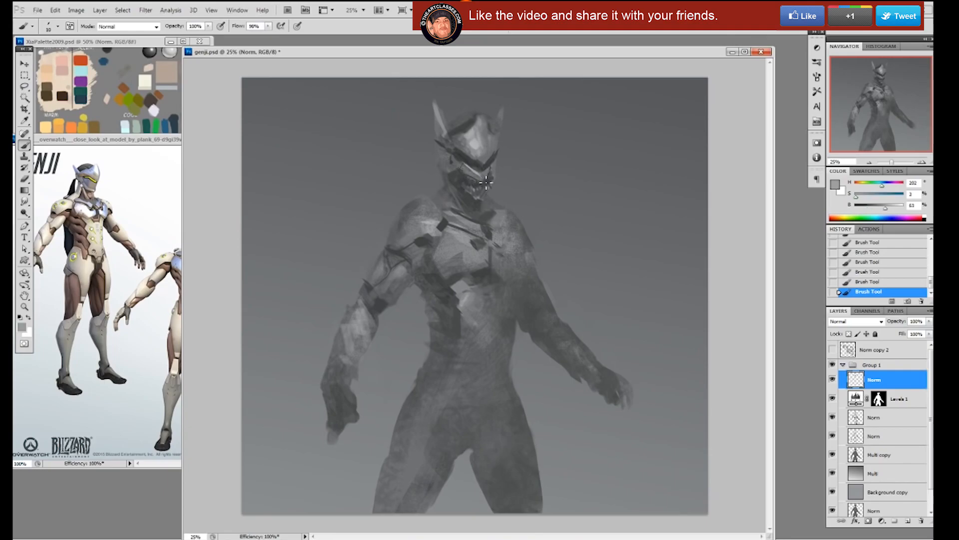
alt+click(476, 175)
alt+click(478, 158)
alt+click(450, 165)
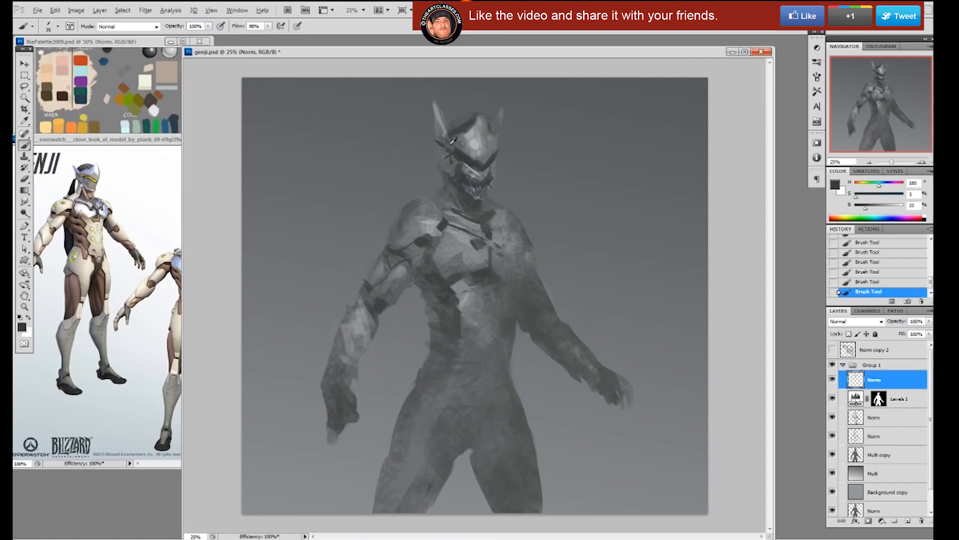
Refine the helmet side, visor edge and crown with greys sampled from the head
alt+click(453, 158)
alt+click(477, 151)
alt+click(468, 146)
alt+click(475, 129)
drag(483, 120, 466, 130)
Enlarge the brush and reshape the dark crown and upper forehead plate of the helmet with sampled greys
key(ctrl+minus)
right_click(535, 199)
key(Escape)
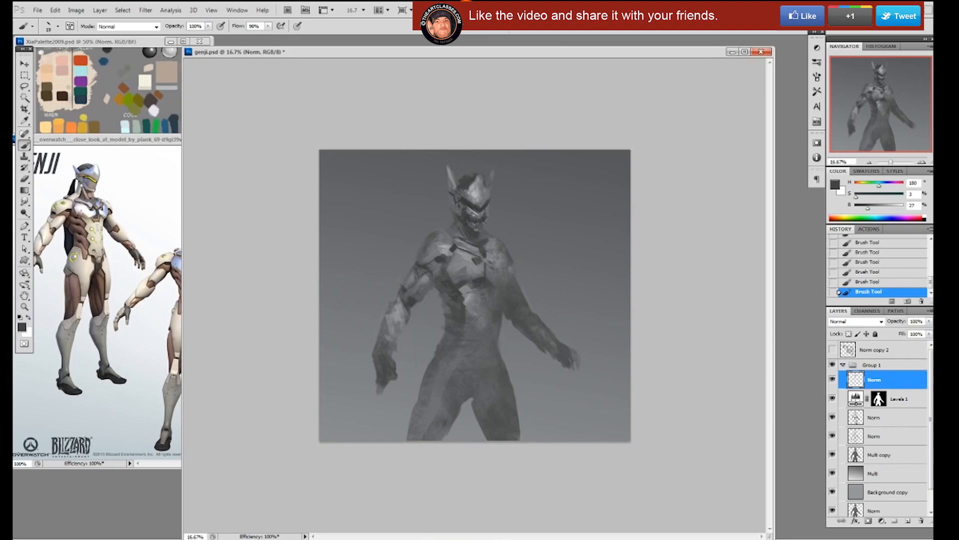
key(bracketright)
key(bracketright)
key(bracketright)
drag(486, 184, 489, 181)
alt+click(472, 177)
alt+click(465, 183)
alt+click(468, 183)
drag(478, 175, 486, 181)
alt+click(477, 186)
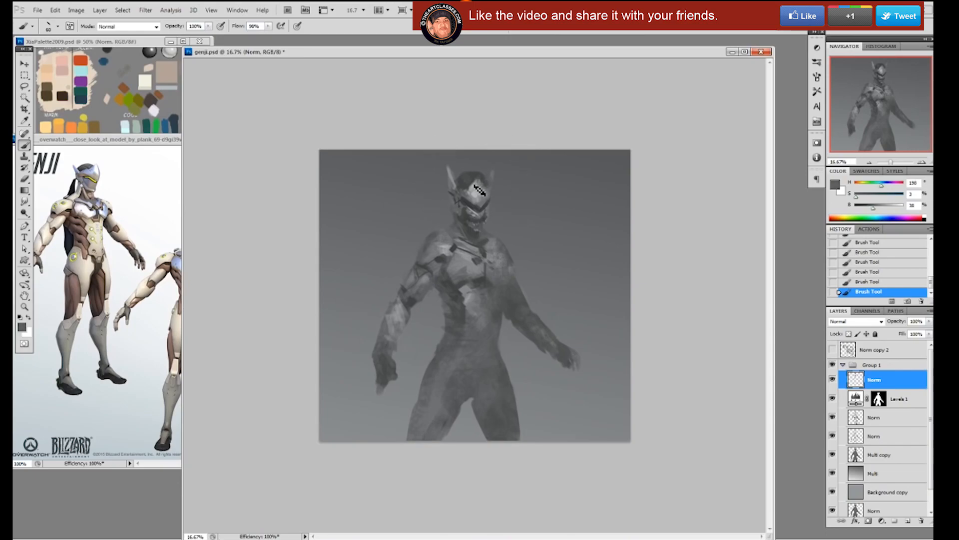
Model the forehead plate and the area around the visor with light and mid greys sampled from the helmet
alt+click(474, 186)
alt+click(480, 198)
drag(481, 185, 486, 188)
alt+click(487, 190)
alt+click(477, 193)
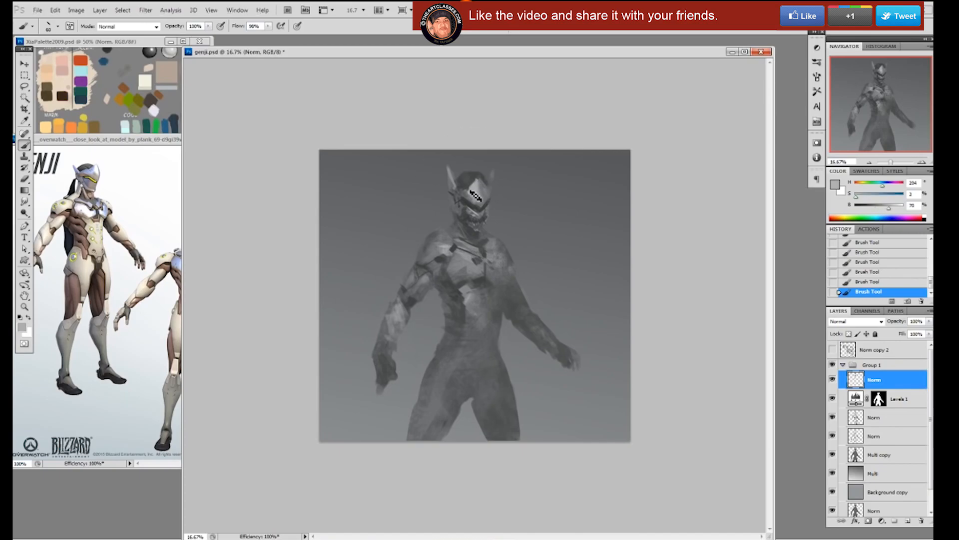
alt+click(481, 184)
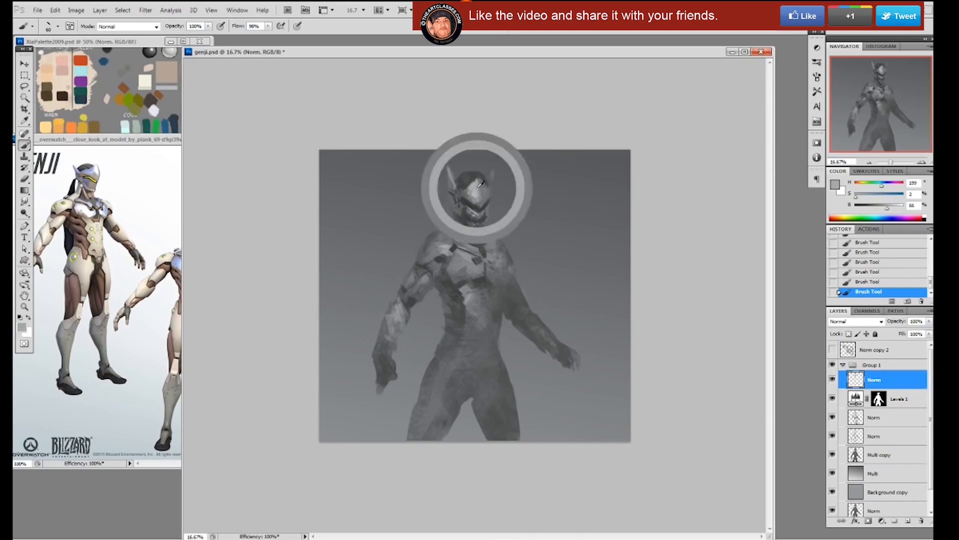
alt+click(478, 207)
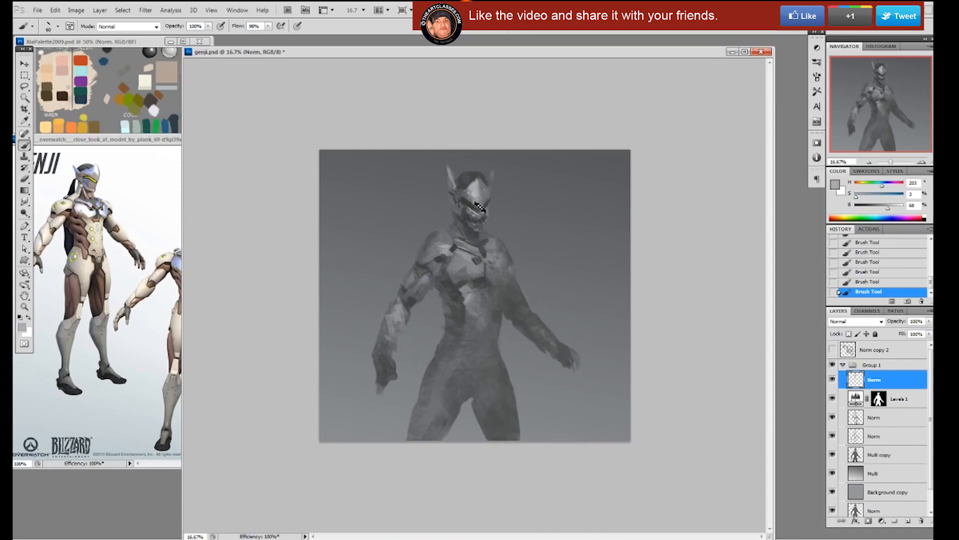
alt+click(482, 209)
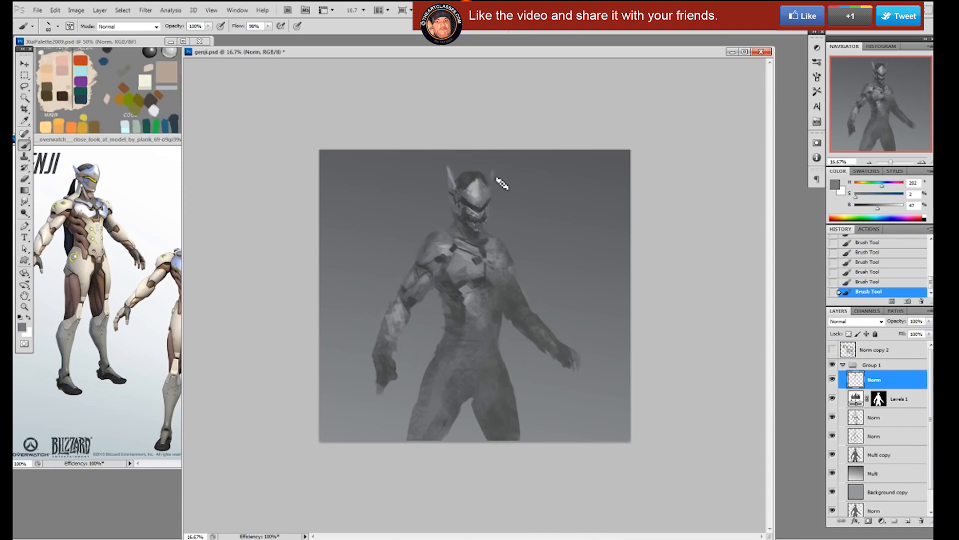
Refine the helmet's forehead plate, visor edge and mouth guard with light and dark greys sampled from the head
alt+click(465, 200)
alt+click(469, 195)
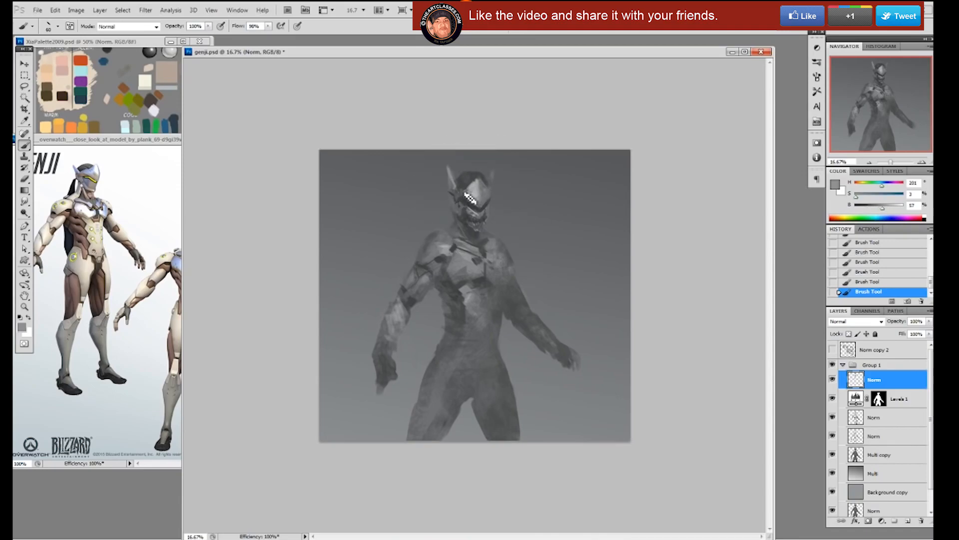
alt+click(470, 190)
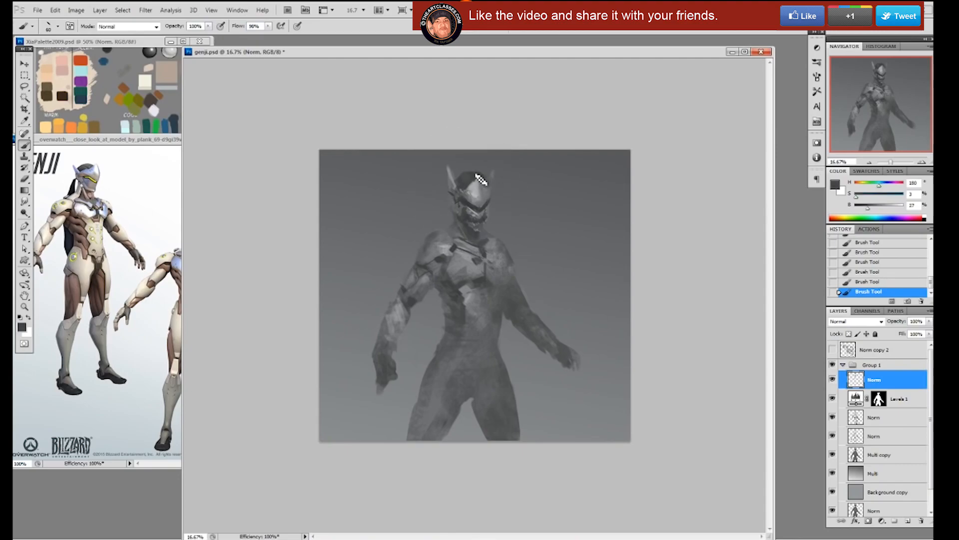
alt+click(480, 210)
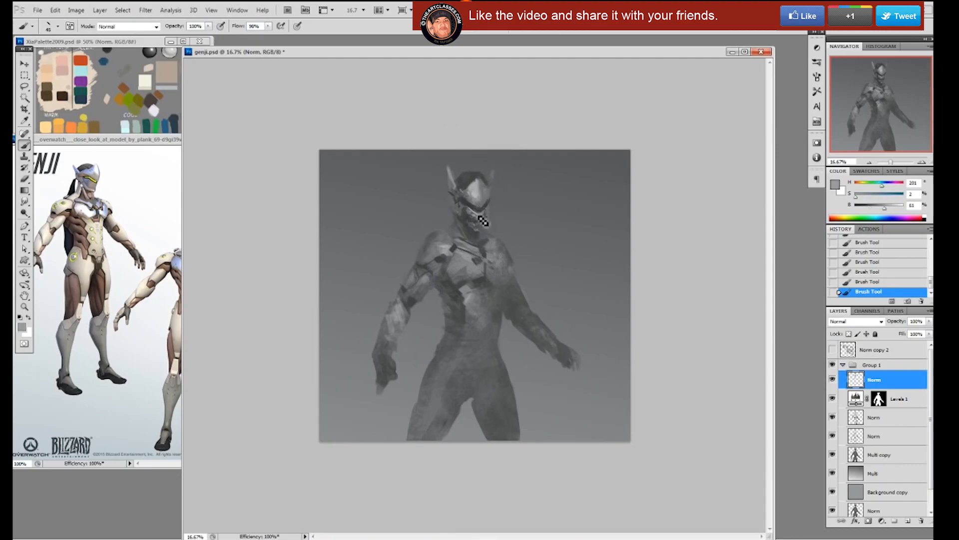
alt+click(481, 217)
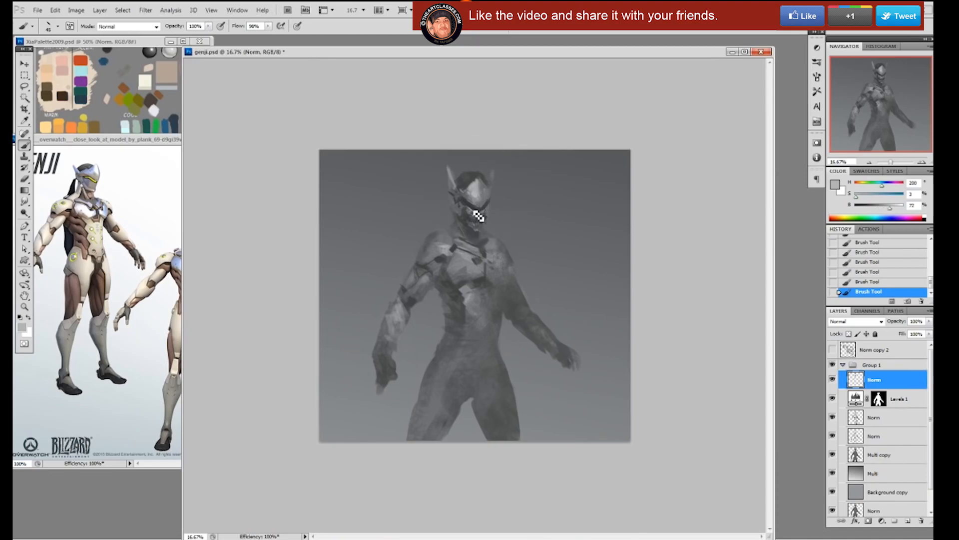
alt+click(474, 211)
alt+click(468, 211)
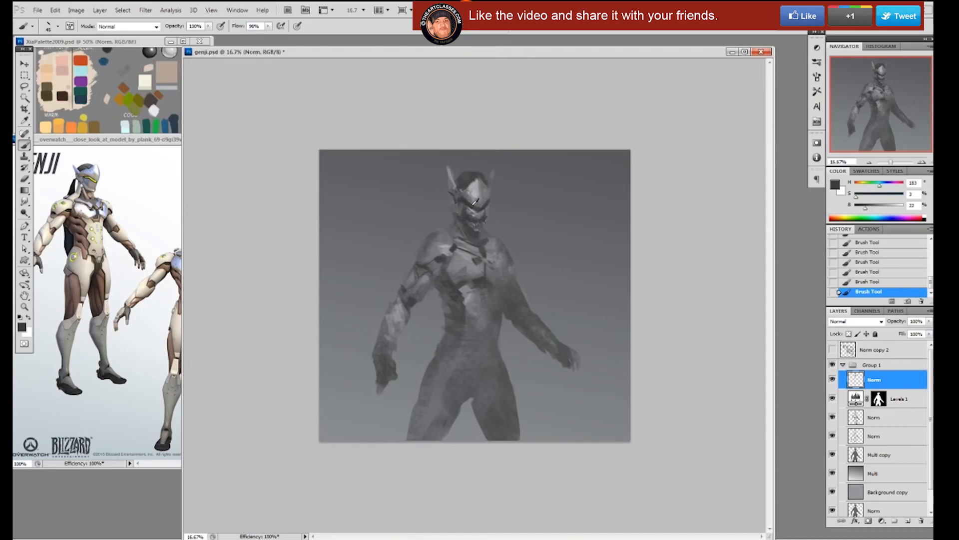
Darken and shape the chin and neck with greys sampled from the jaw and throat
alt+click(477, 226)
alt+click(465, 233)
alt+click(468, 226)
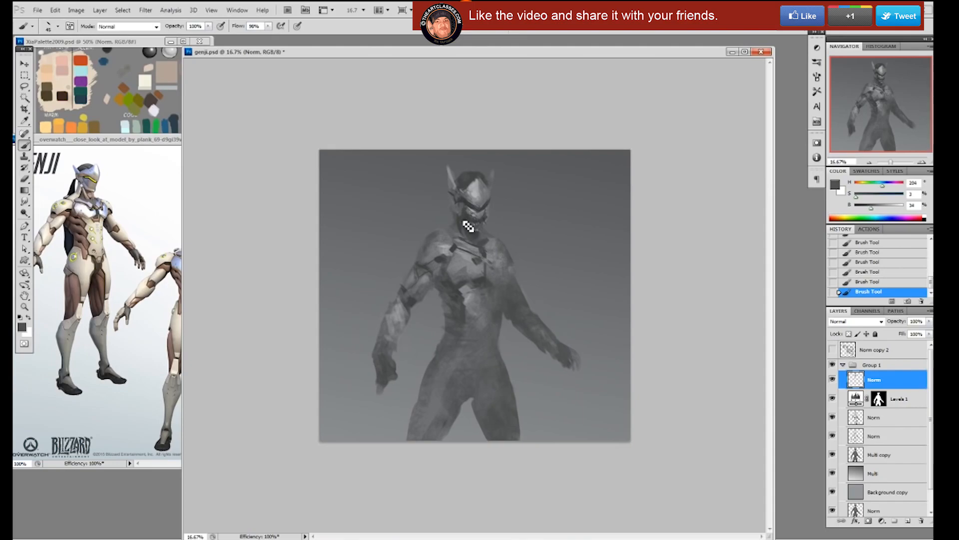
alt+click(469, 236)
alt+click(468, 226)
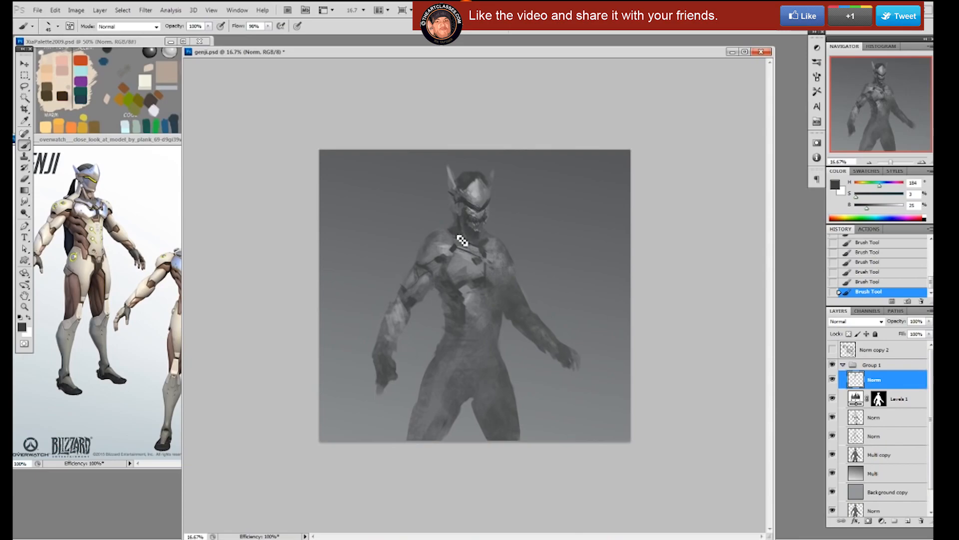
Define the collar, upper chest and back of the neck with sampled light and dark greys
alt+click(462, 239)
alt+click(462, 244)
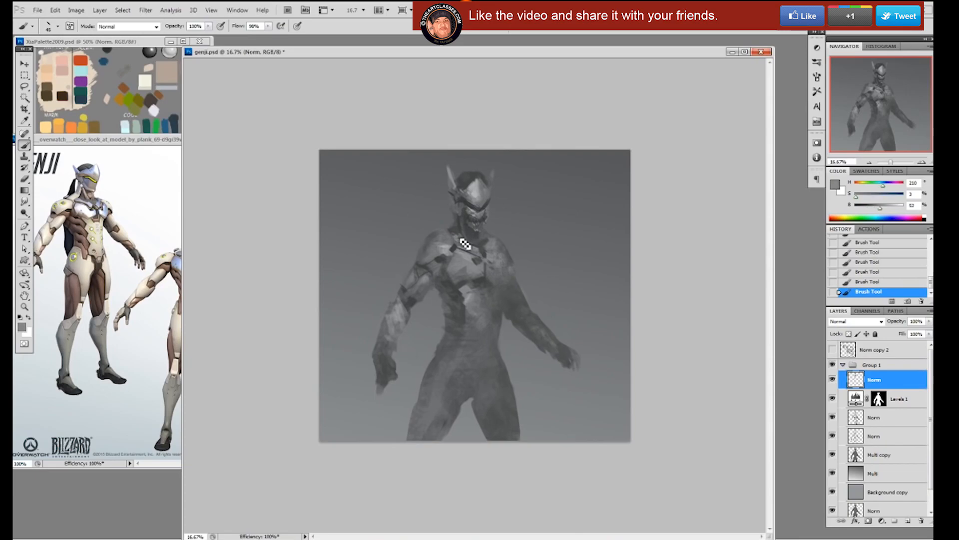
alt+click(486, 249)
alt+click(488, 253)
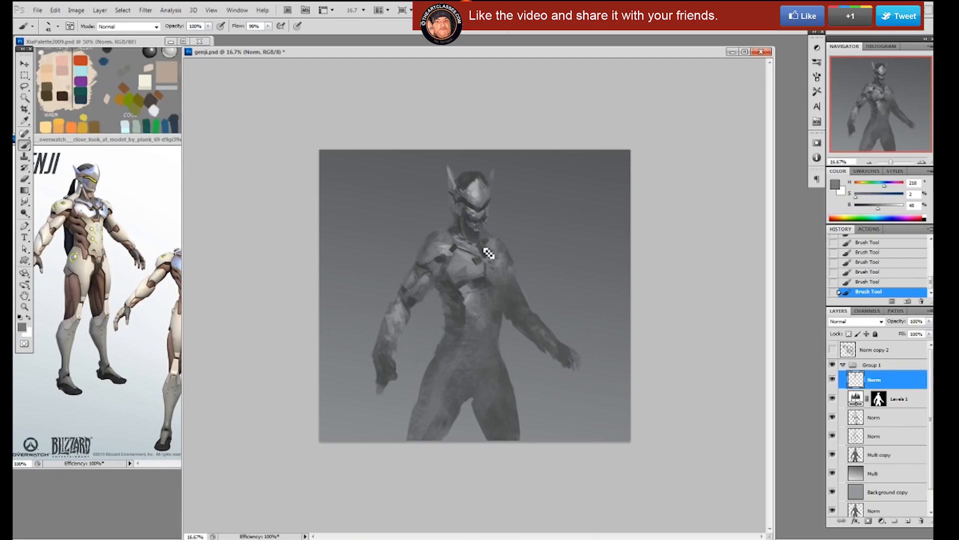
alt+click(482, 252)
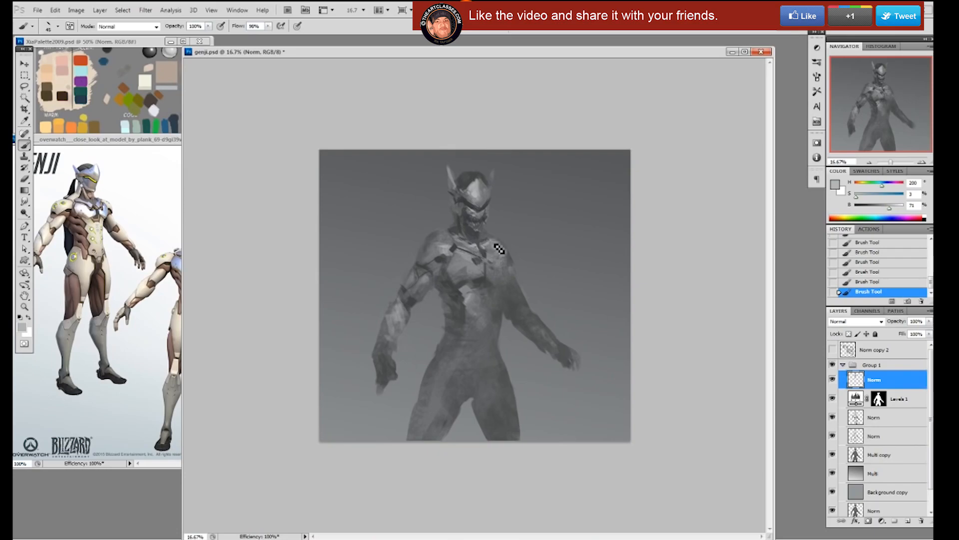
alt+click(497, 246)
alt+click(457, 221)
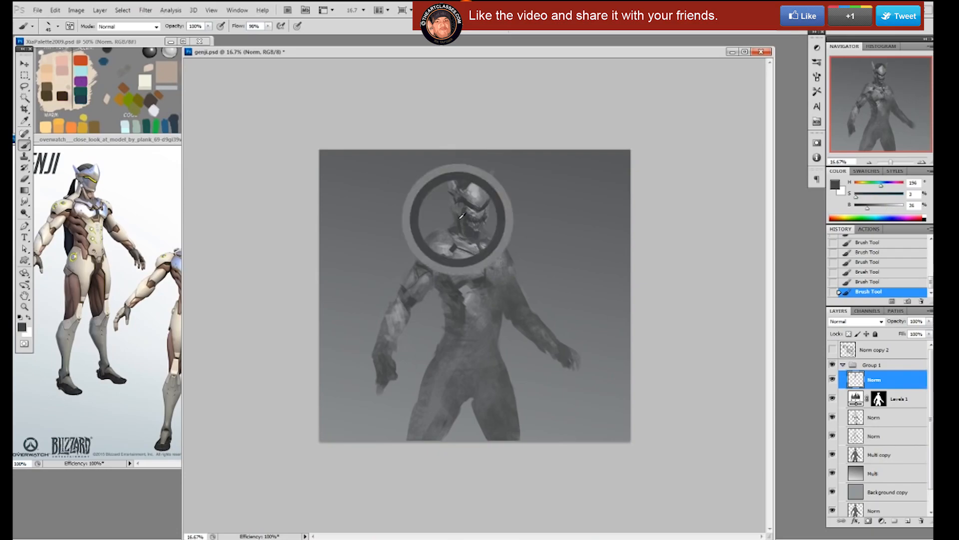
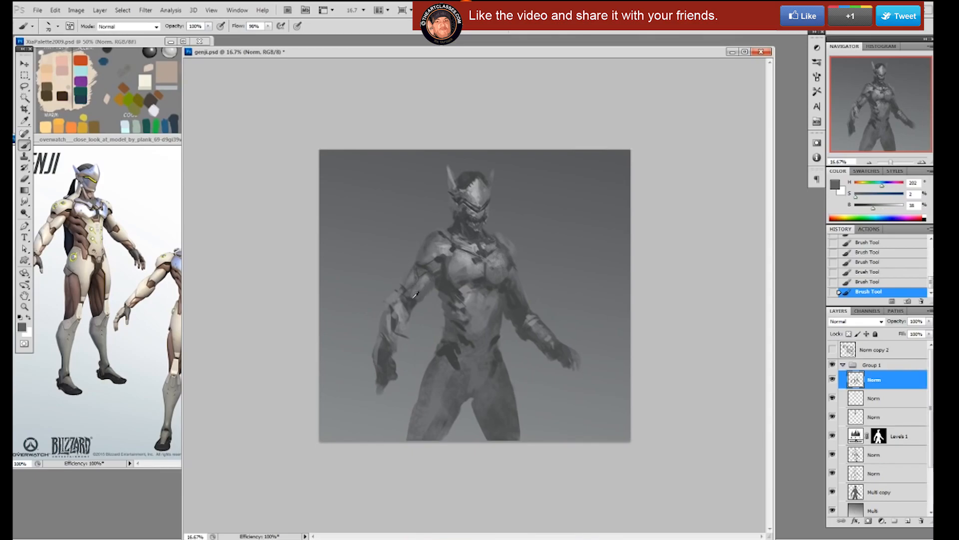
Lower the brush opacity to 30% and soften the shading of the bent arm with sampled greys
key(3)
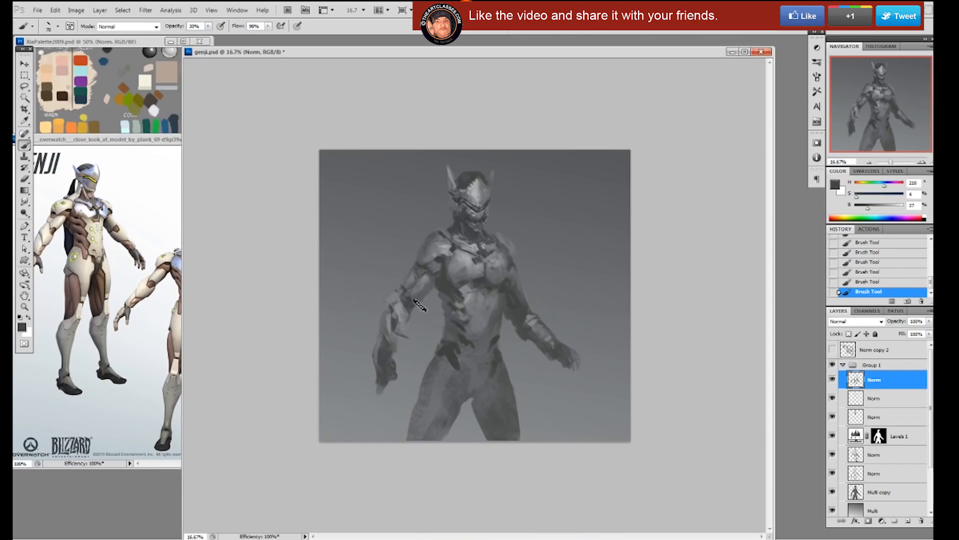
alt+click(430, 275)
key(ctrl+Tab)
click(616, 188)
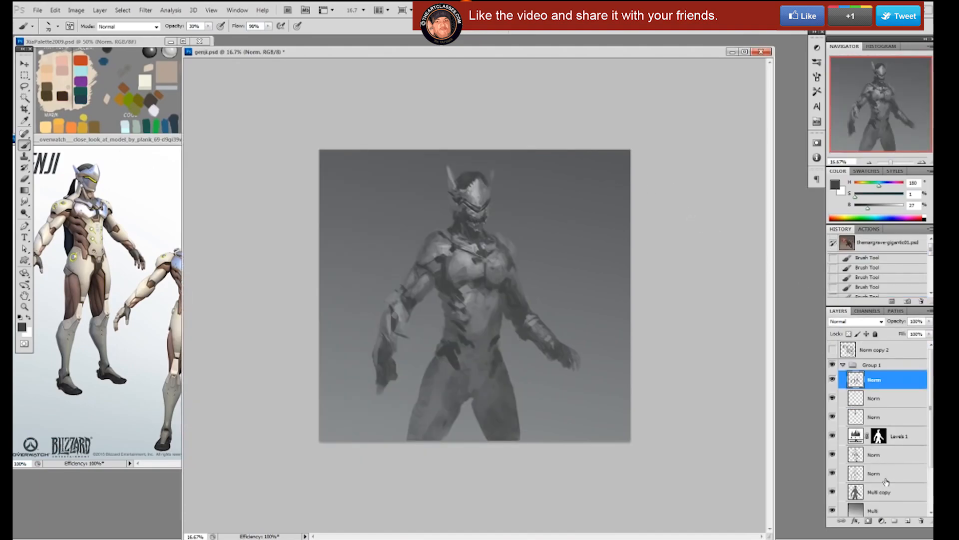
Add a layer named Norm directly above the Multi layer and prepare an enlarged brush at 100% opacity
click(882, 508)
key(F2)
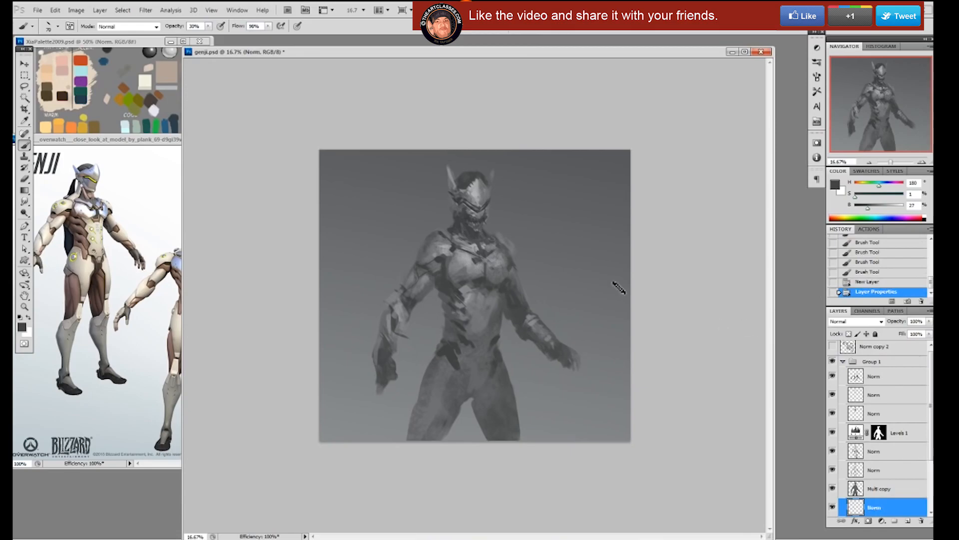
key(0)
key(bracketright)
key(bracketright)
key(bracketright)
Paint a long dark ponytail of curved strands sweeping from the back of the head down beside the bent arm
drag(487, 222, 638, 272)
key(ctrl+z)
drag(452, 212, 342, 318)
drag(347, 274, 346, 341)
drag(348, 294, 358, 327)
drag(374, 257, 347, 295)
mouse_move(451, 217)
mouse_down()
mouse_move(355, 338)
mouse_move(354, 286)
mouse_move(370, 354)
mouse_up()
key(ctrl+z)
drag(343, 288, 426, 224)
mouse_move(364, 249)
mouse_down()
mouse_move(450, 209)
mouse_move(367, 265)
mouse_up()
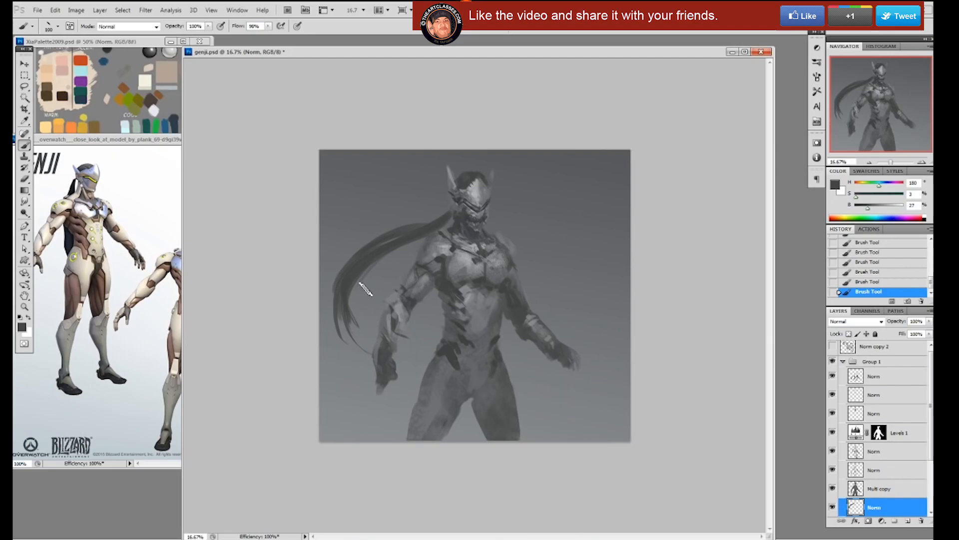
Erase the stray strand near the ponytail's tip and thicken the hair between the head and the outer bend
key(e)
mouse_move(365, 355)
mouse_down()
mouse_move(376, 371)
mouse_move(385, 367)
mouse_up()
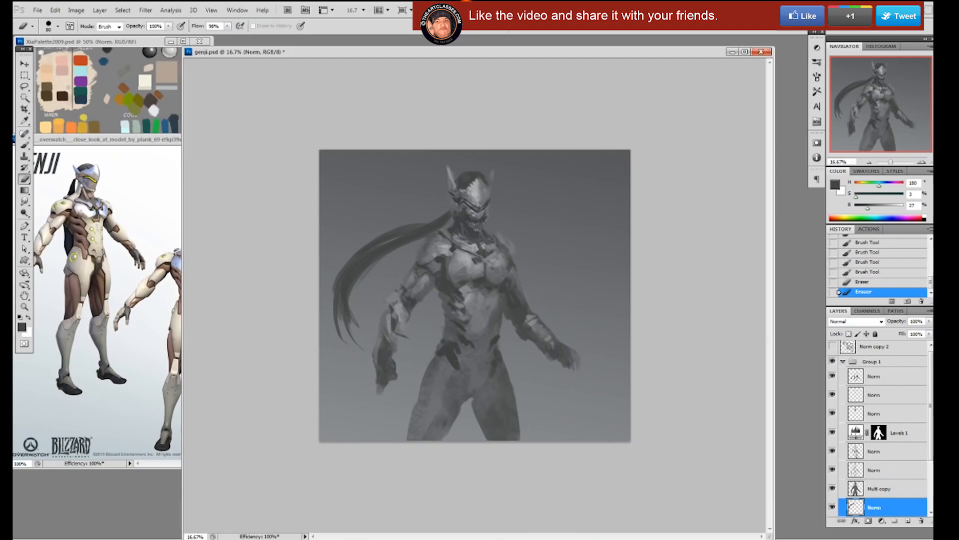
key(b)
drag(385, 237, 348, 277)
mouse_move(416, 232)
mouse_down()
mouse_move(455, 211)
mouse_move(454, 224)
mouse_up()
drag(454, 219, 370, 267)
drag(385, 233, 337, 274)
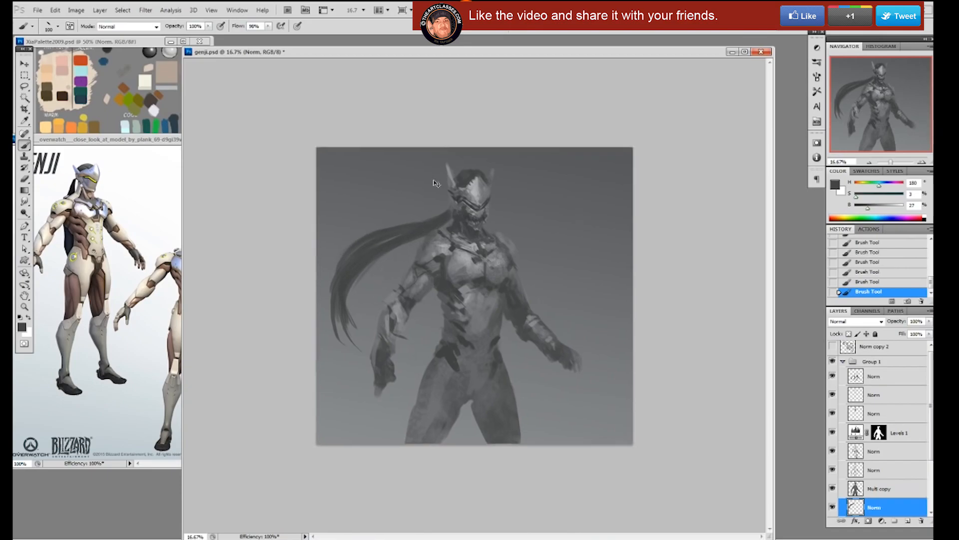
Select the top Norm layer in Group 1 and refine the jaw, crown and visor edge with a smaller brush preset
key(ctrl+plus)
click(899, 375)
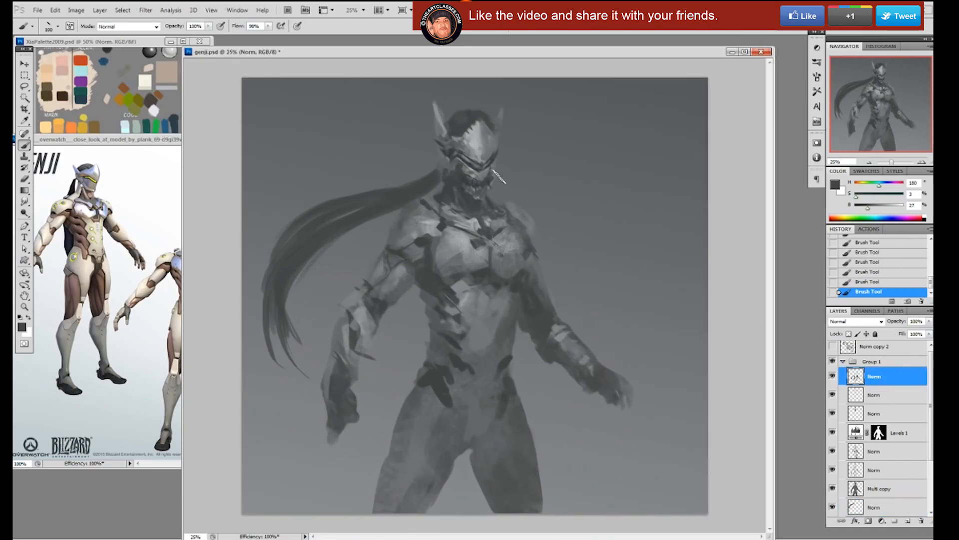
right_click(477, 185)
double_click(548, 238)
alt+click(457, 183)
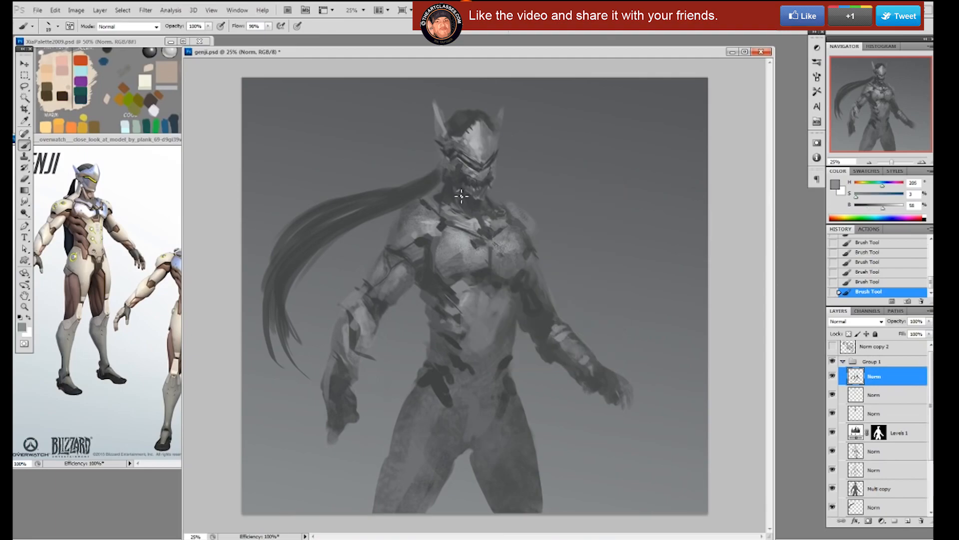
alt+click(465, 125)
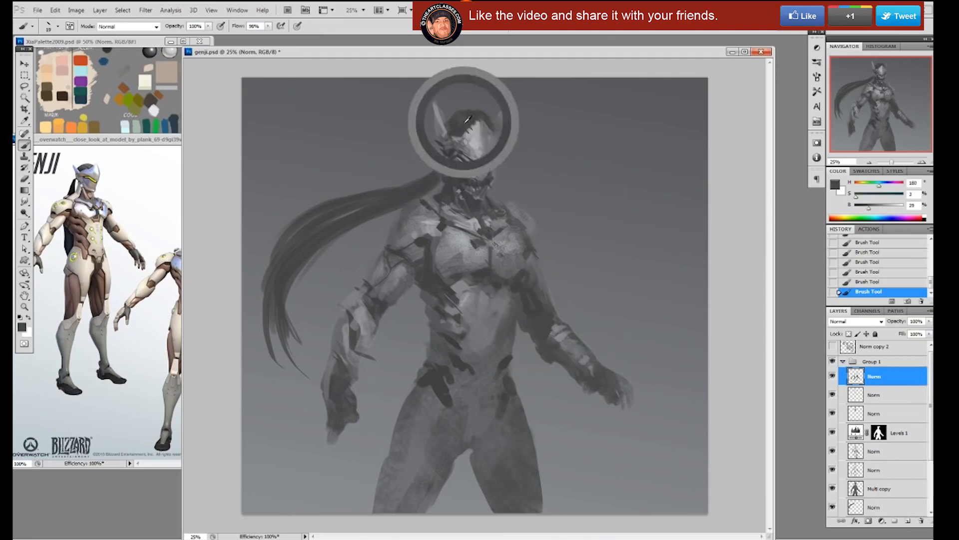
alt+click(495, 156)
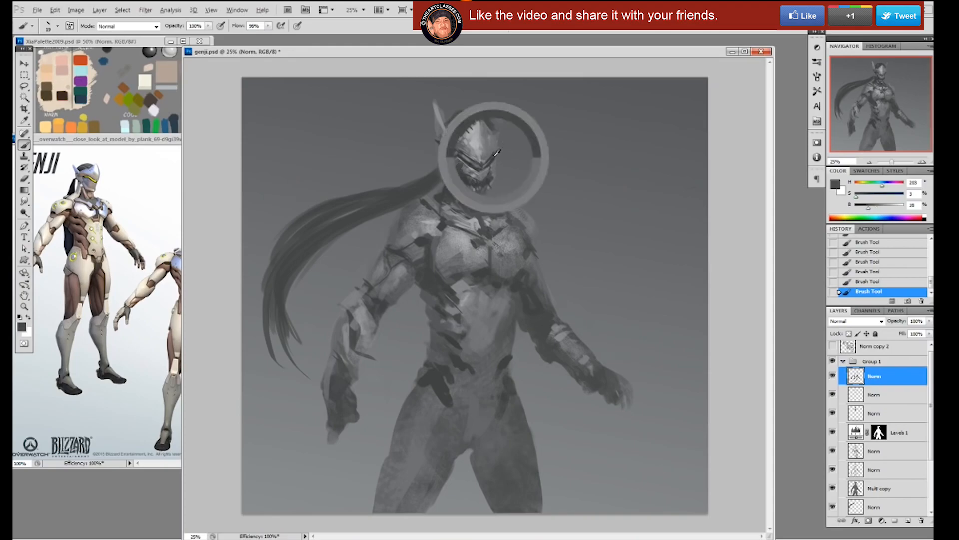
alt+click(466, 143)
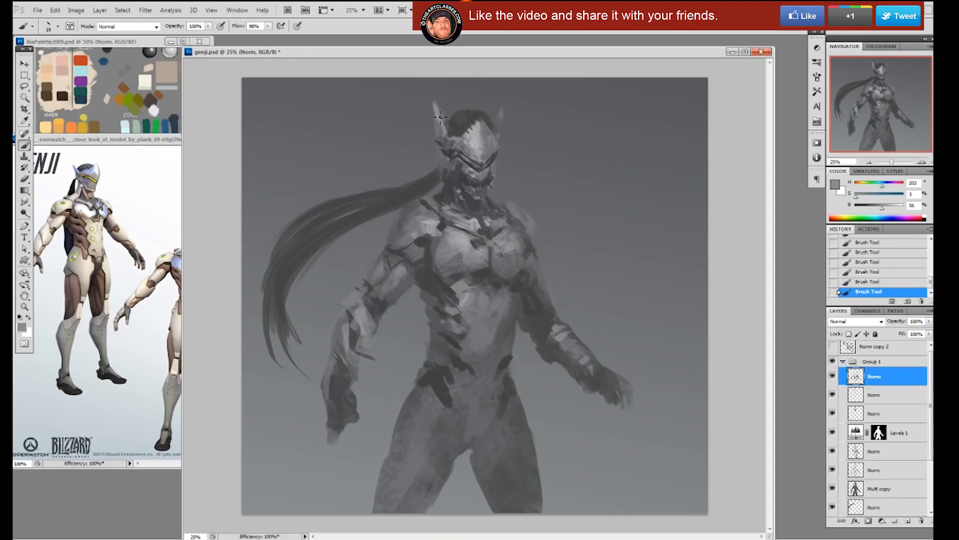
Enlarge the brush and clean up the helmet's horn base, side and cheek with sampled greys
alt+click(470, 136)
key(bracketright)
drag(452, 134, 444, 121)
alt+click(448, 164)
alt+click(458, 174)
Paint dark round sockets with lighter centres on the shoulder armor, finishing them with a round brush preset
alt+click(425, 246)
drag(420, 219, 413, 218)
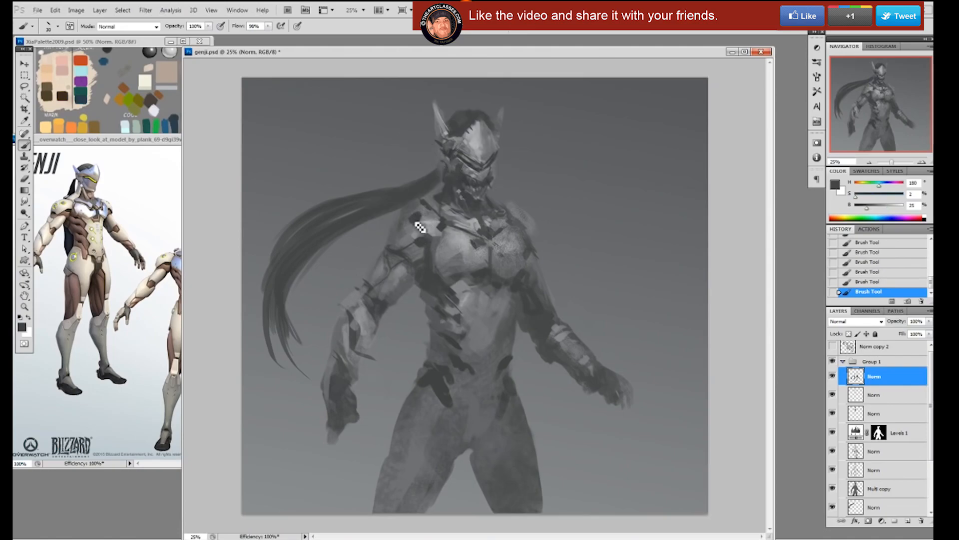
click(399, 212)
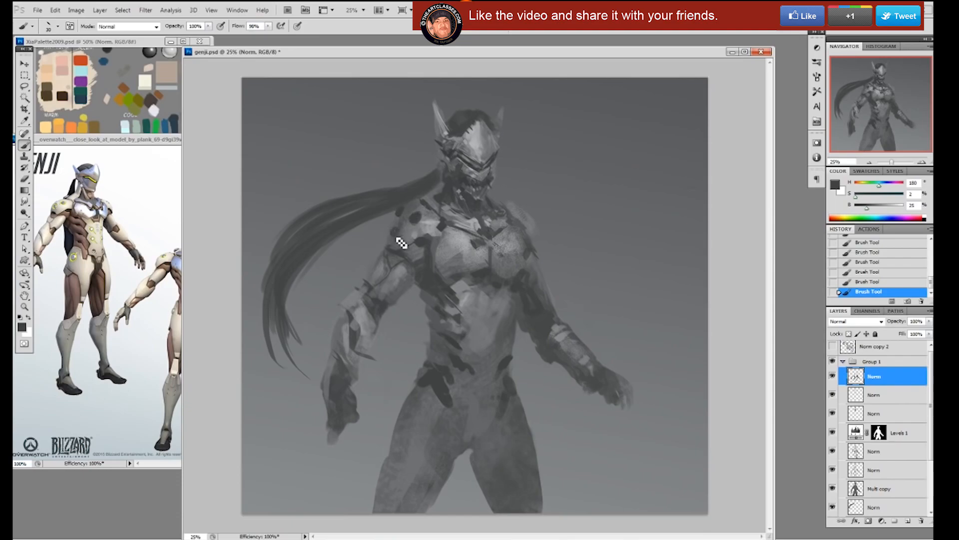
alt+click(420, 221)
click(418, 219)
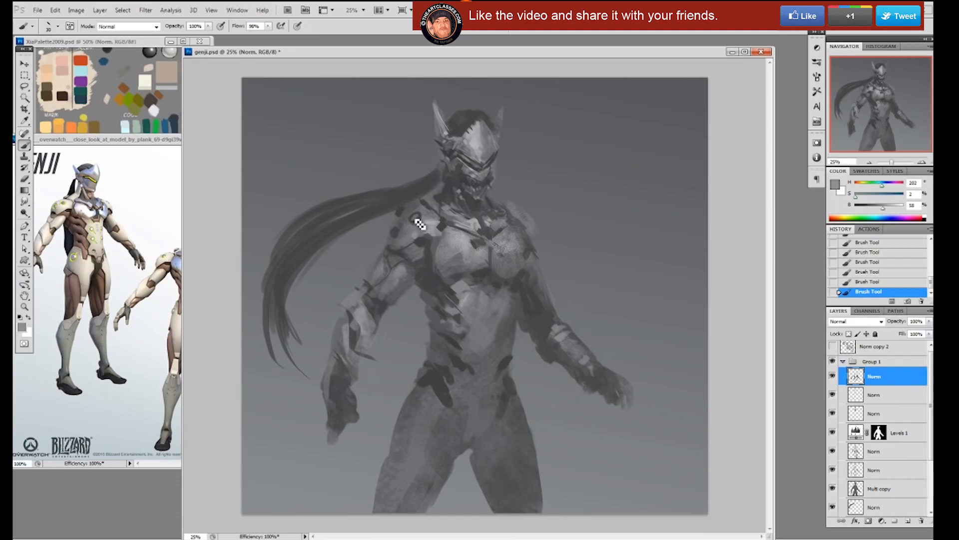
right_click(499, 191)
click(520, 234)
click(734, 168)
alt+click(403, 216)
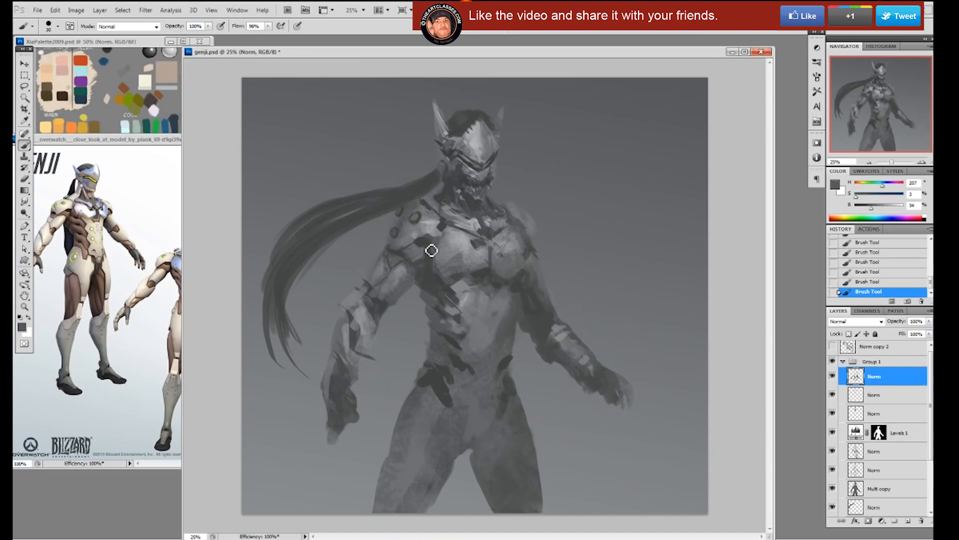
Switch brush preset, add a new Norm layer at the top of Group 1 and paint the shoulder plate's edge beside the chest
right_click(506, 178)
double_click(563, 222)
alt+click(471, 210)
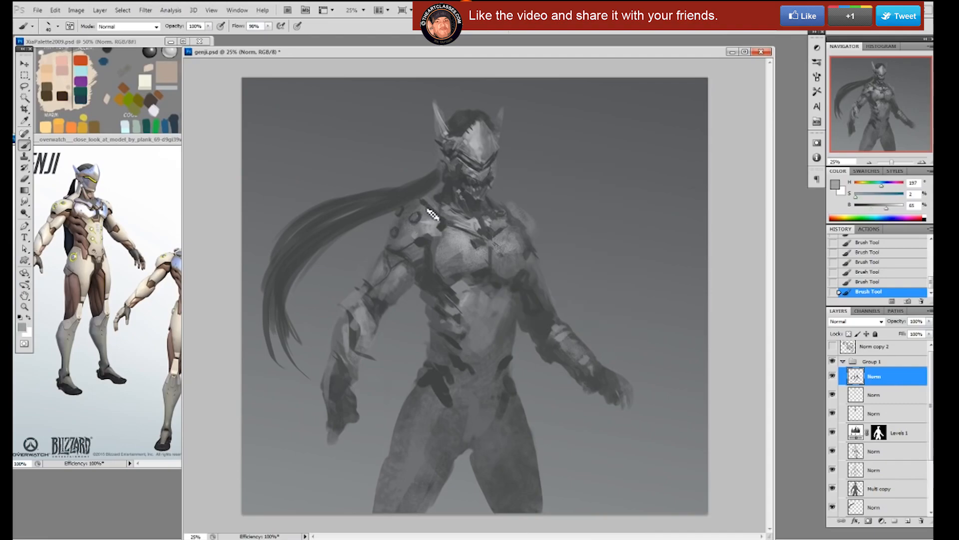
key(ctrl+alt+shift+n)
key(bracketright)
key(bracketright)
mouse_move(439, 220)
mouse_down()
mouse_move(452, 231)
mouse_move(420, 216)
mouse_move(433, 240)
mouse_move(428, 253)
mouse_up()
Define the lower rim of the shoulder plate with dark and mid greys sampled around it
alt+click(424, 235)
alt+click(419, 245)
alt+click(423, 252)
alt+click(421, 244)
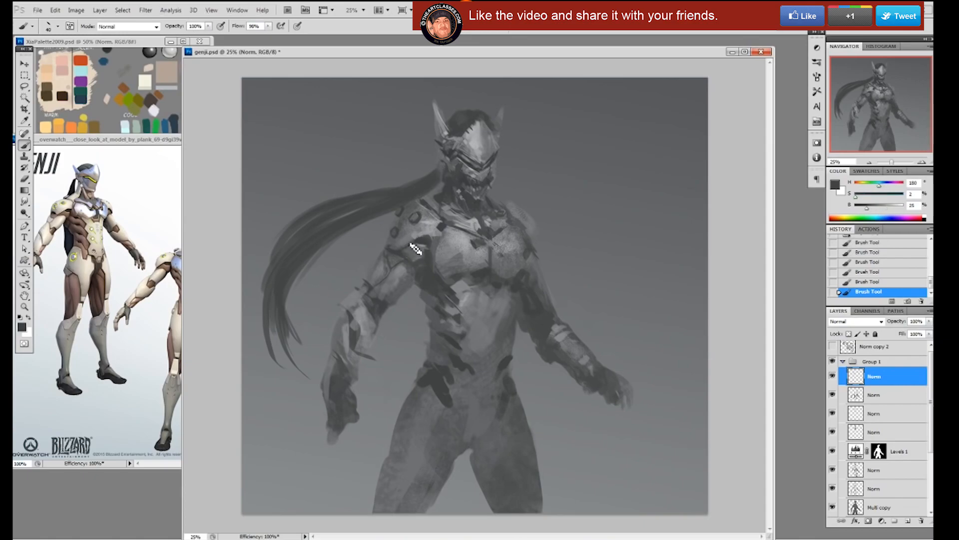
alt+click(403, 250)
alt+click(392, 248)
alt+click(406, 246)
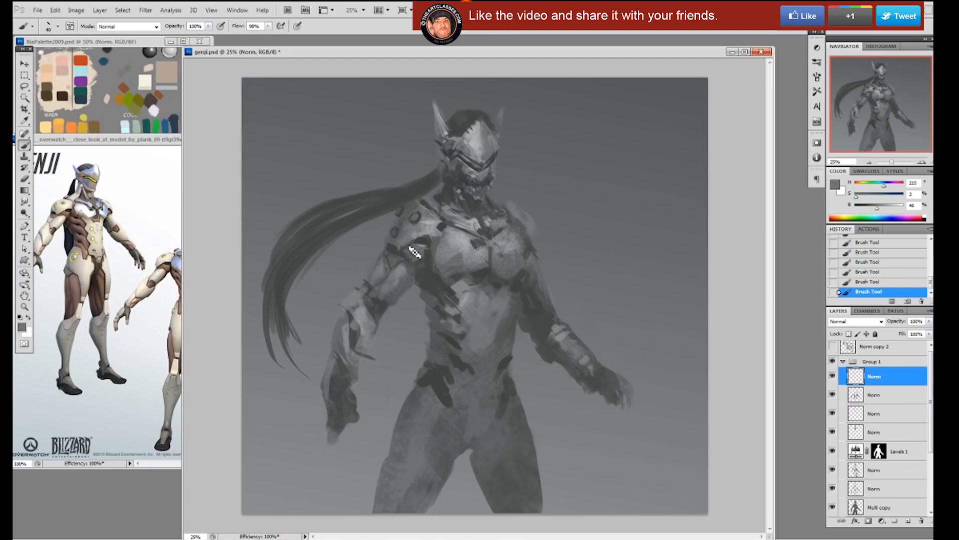
Shade the armpit and model the upper arm beneath the shoulder plate with sampled dark and light greys
alt+click(430, 259)
alt+click(422, 265)
alt+click(426, 256)
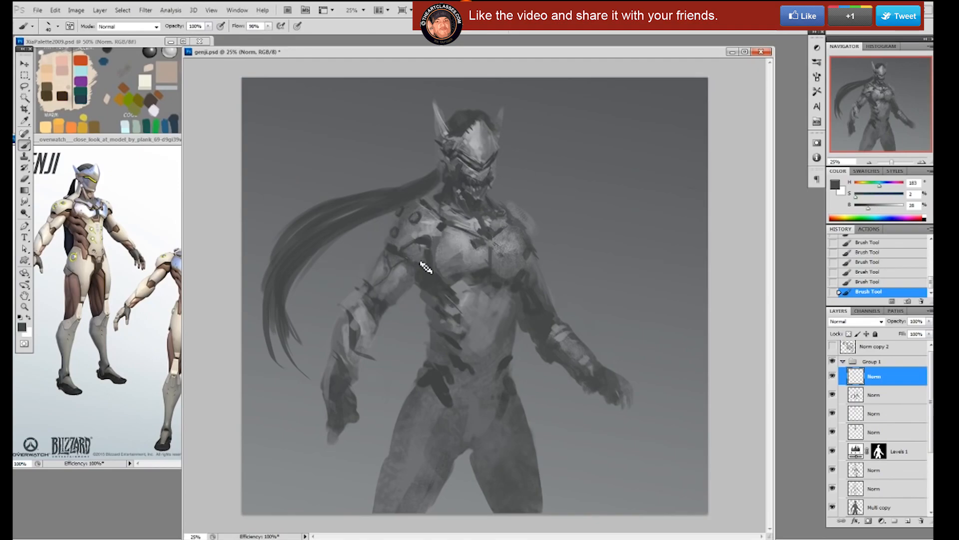
alt+click(414, 266)
alt+click(403, 253)
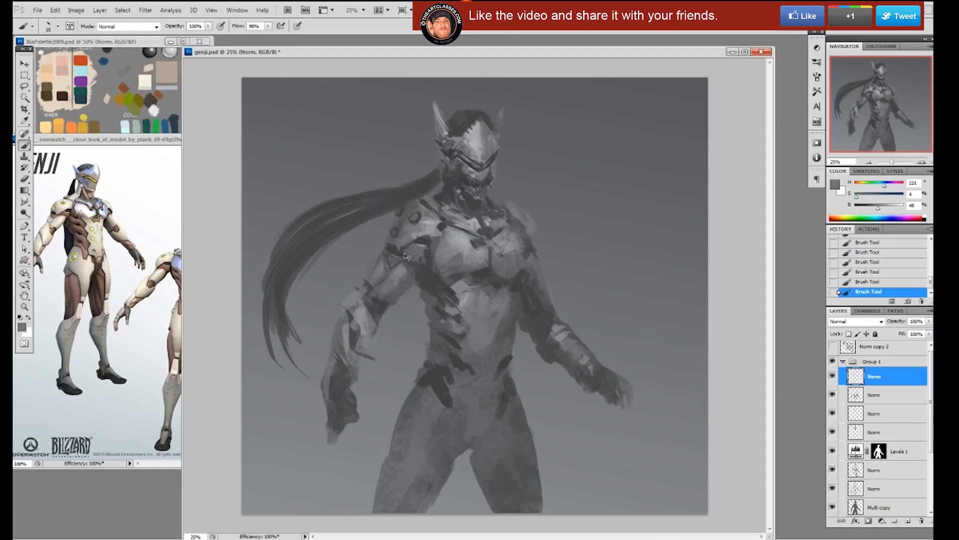
mouse_move(398, 261)
mouse_down()
mouse_move(435, 222)
mouse_move(430, 252)
mouse_up()
alt+click(432, 228)
alt+click(410, 272)
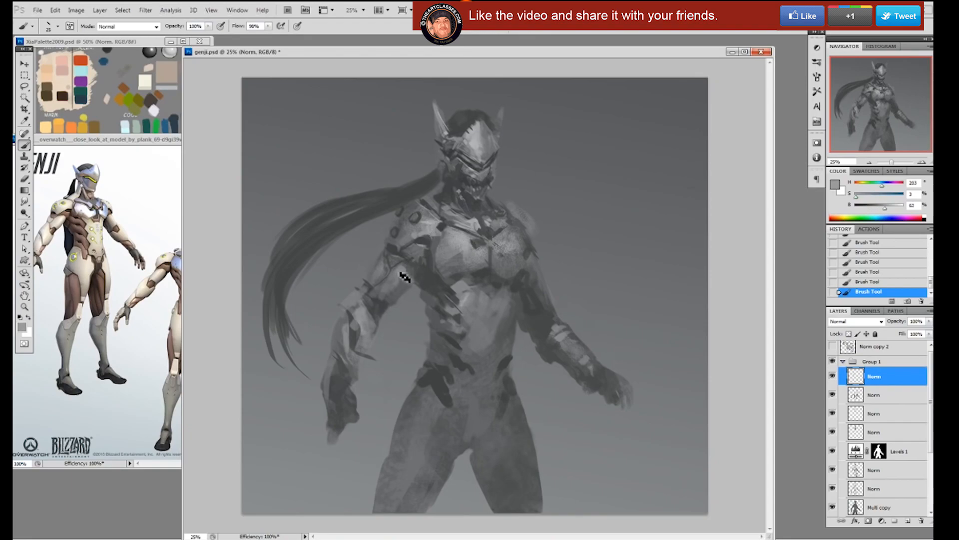
Reshape the elbow and forearm of the bent arm with sampled greys, adjusting the brush size
key(ctrl+minus)
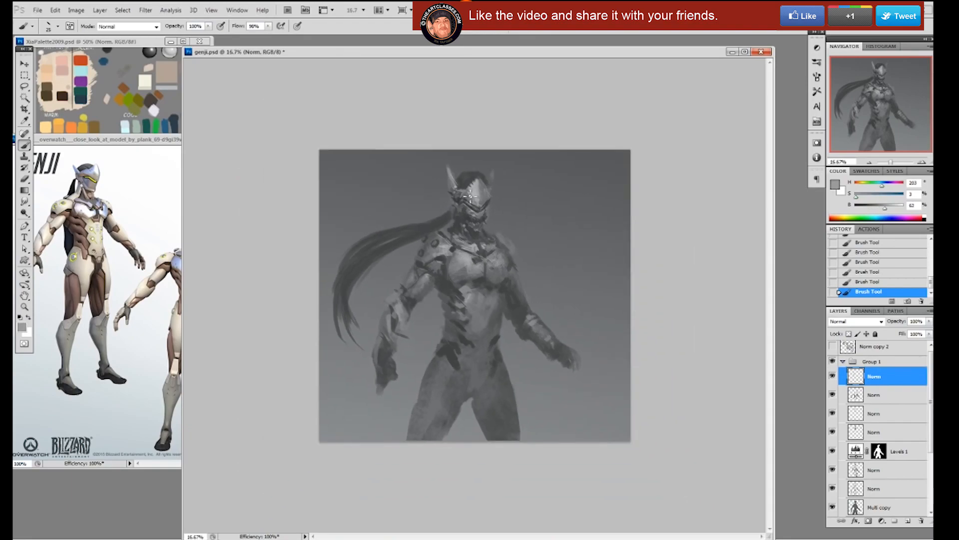
alt+click(413, 305)
alt+click(400, 319)
key(bracketright)
key(bracketright)
key(bracketright)
alt+click(412, 310)
drag(412, 317, 407, 328)
alt+click(397, 328)
key(bracketleft)
drag(399, 327, 394, 355)
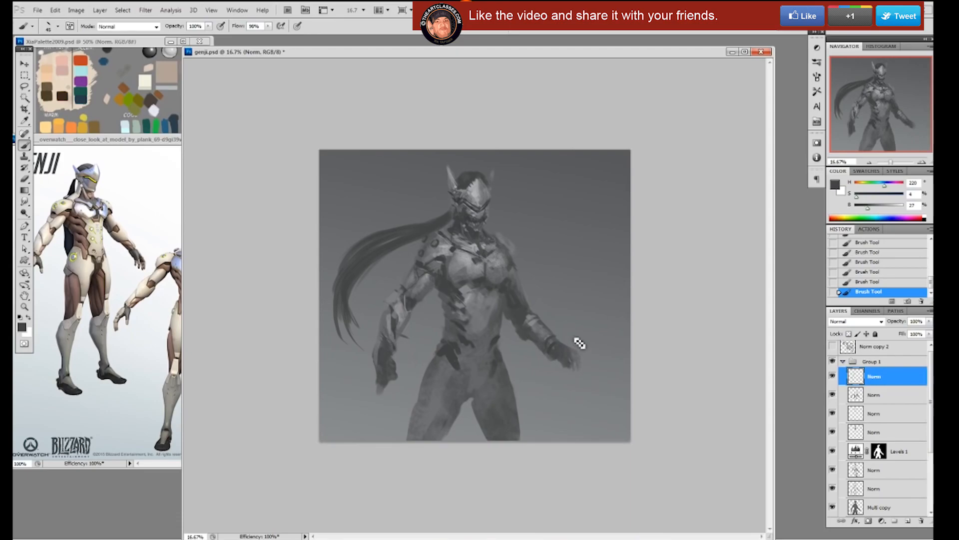
Refine the forearm of the outstretched arm with mid and dark greys sampled from it
alt+click(541, 325)
alt+click(535, 313)
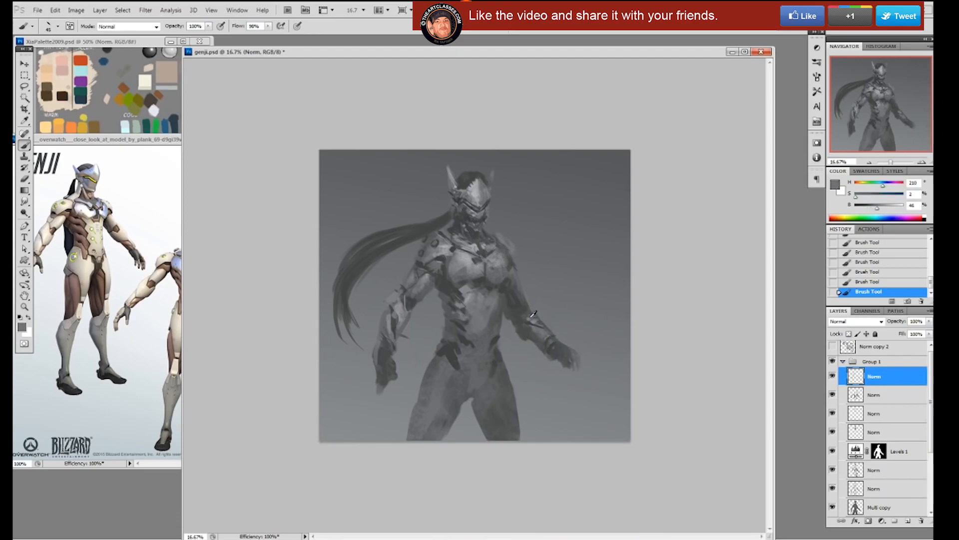
alt+click(543, 331)
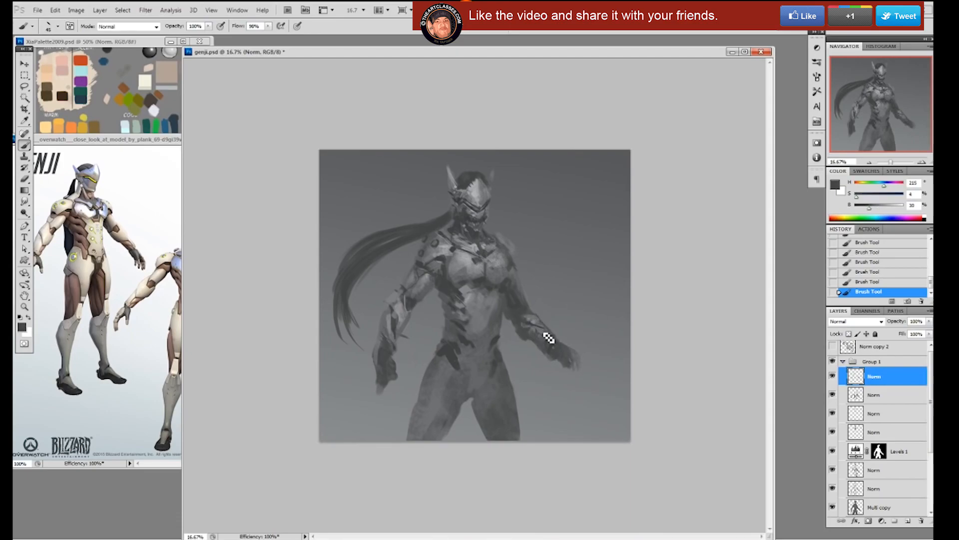
Switch the brush preset and paint round dark ports down the abdomen with a grey sampled from the torso
alt+click(482, 309)
right_click(508, 283)
double_click(530, 344)
click(476, 330)
click(476, 316)
click(495, 300)
Change to another, larger brush and define the upper abdomen and the chest's lower edge with sampled dark and mid greys
alt+click(483, 292)
right_click(528, 277)
double_click(590, 338)
key(bracketright)
alt+click(483, 290)
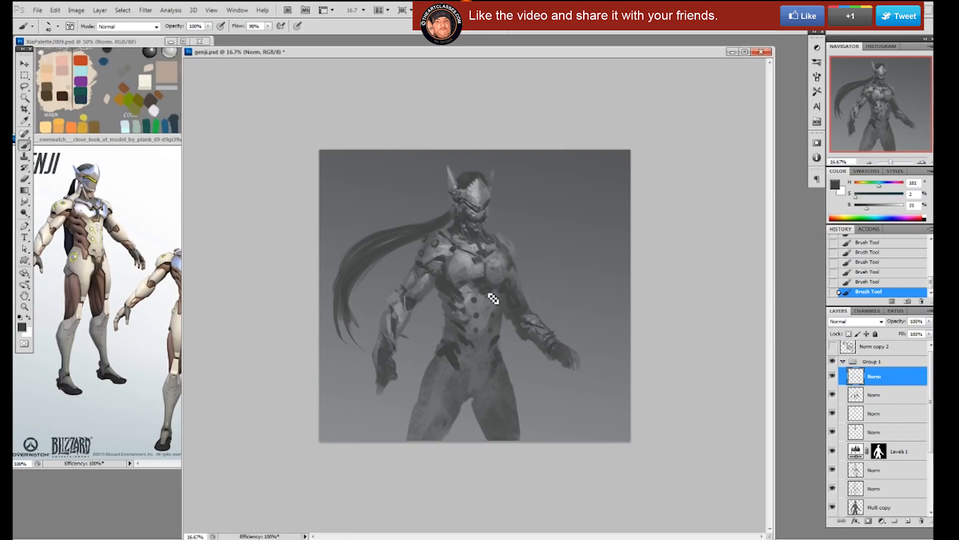
alt+click(481, 299)
alt+click(456, 289)
alt+click(477, 288)
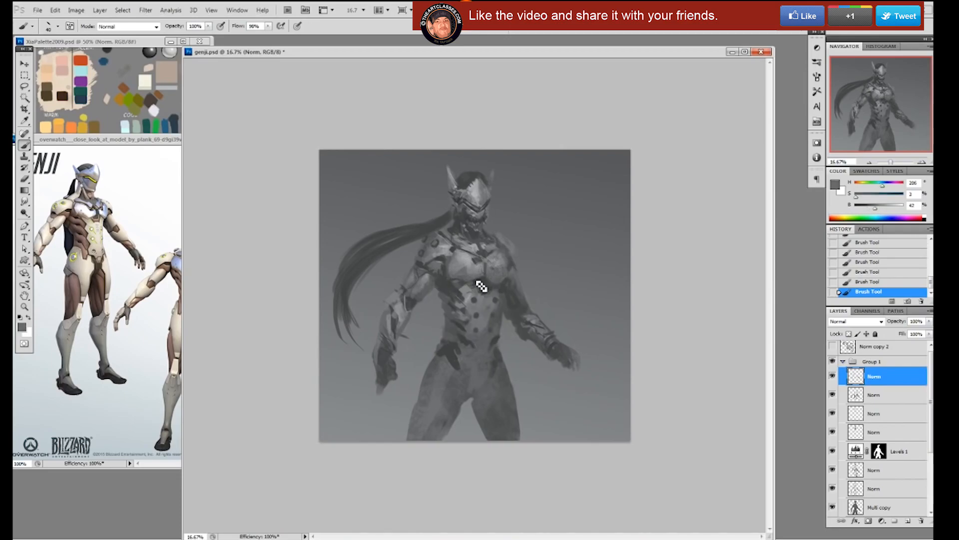
Model the centre of the chest armor with light and dark greys sampled around it
alt+click(494, 277)
alt+click(481, 279)
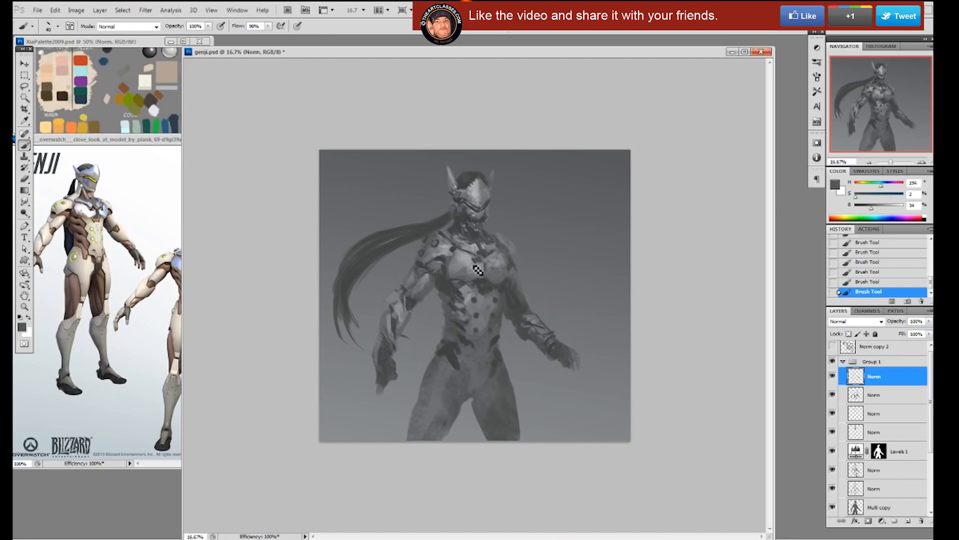
alt+click(482, 262)
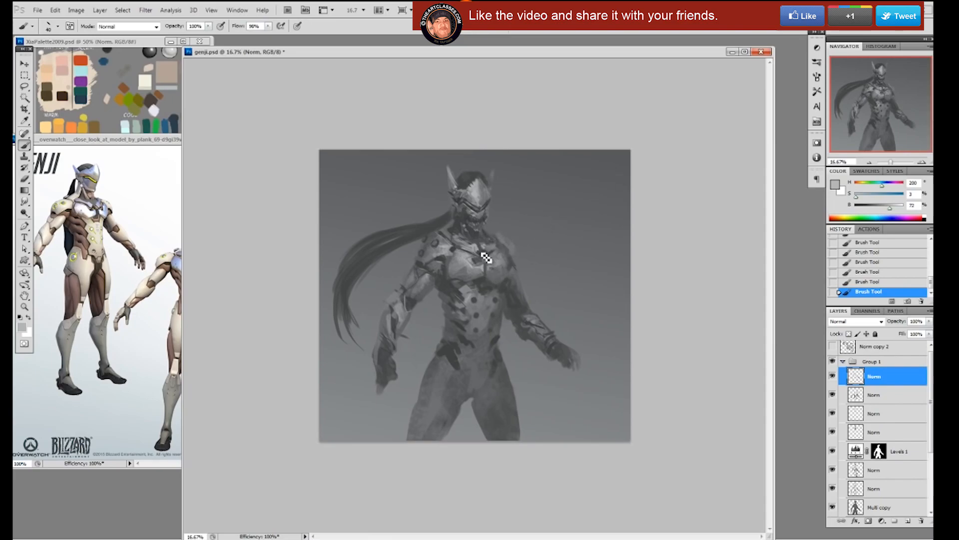
alt+click(488, 280)
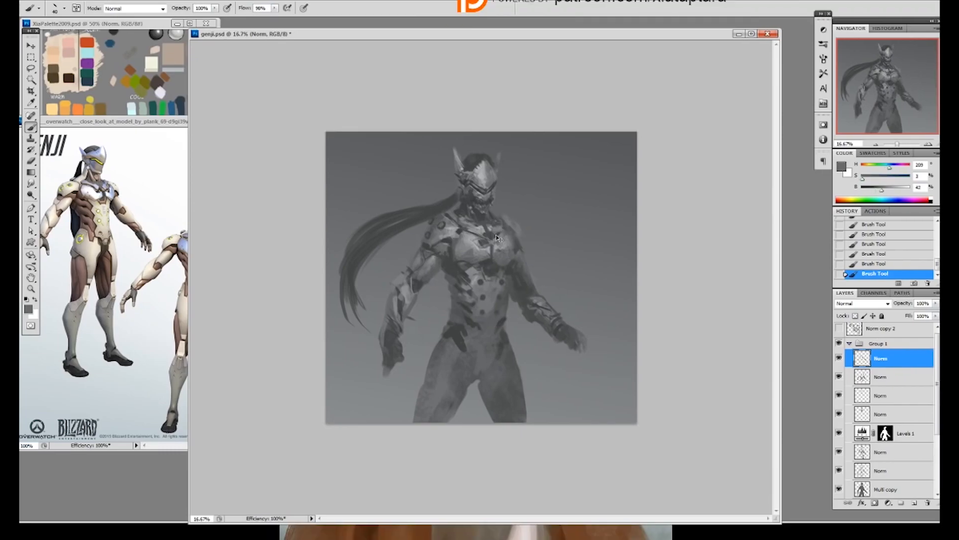
alt+click(503, 245)
Switch the brush preset and shade the ribs and lower abdomen with greys sampled from the torso
alt+click(453, 281)
right_click(469, 276)
click(552, 340)
click(643, 272)
alt+click(472, 322)
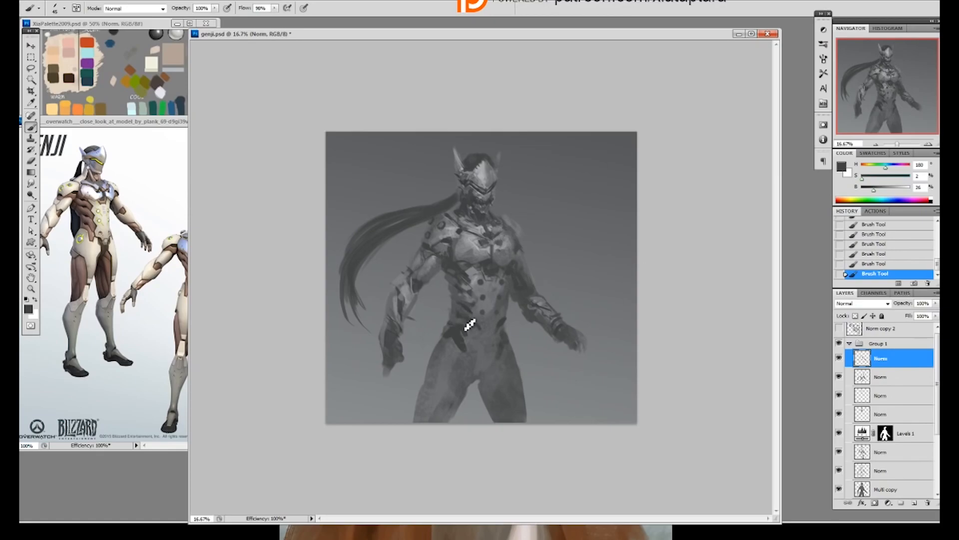
alt+click(480, 309)
alt+click(479, 324)
alt+click(499, 289)
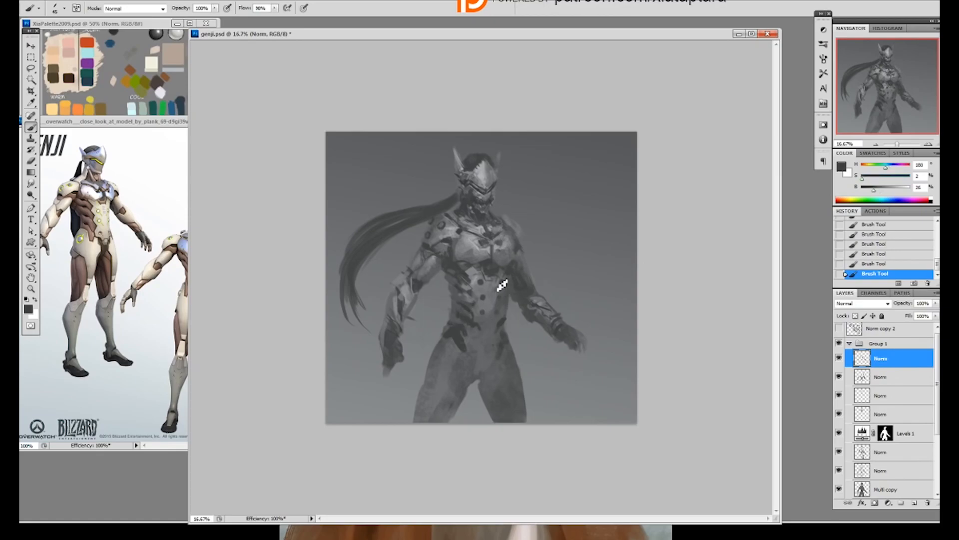
Highlight the abdomen ports with a light grey sampled from the chest, using a different brush preset at 50% opacity
alt+click(477, 251)
right_click(489, 267)
click(505, 327)
click(620, 217)
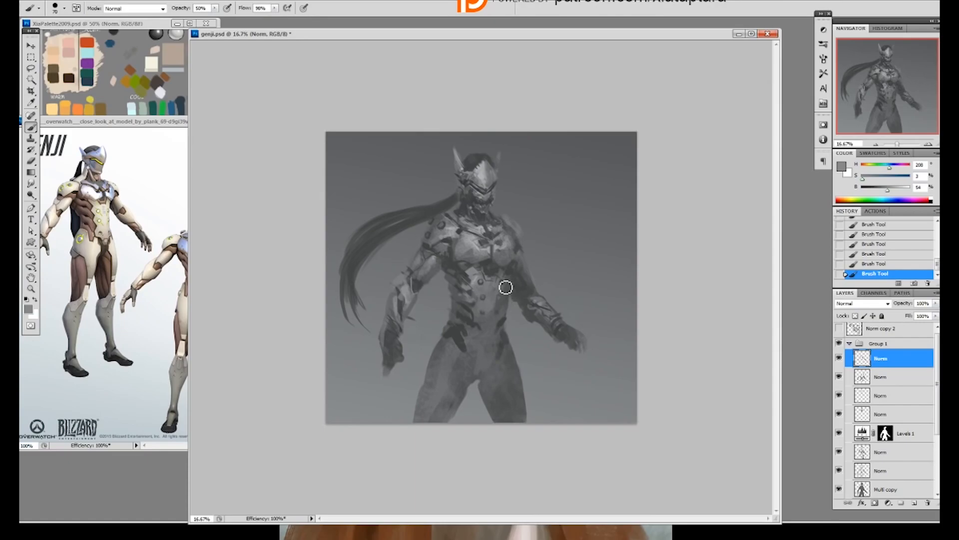
right_click(557, 250)
click(609, 308)
click(609, 309)
Change to a 19 px brush and sharpen the abdomen plates and side of the waist with sampled greys
alt+click(499, 269)
right_click(505, 283)
double_click(588, 340)
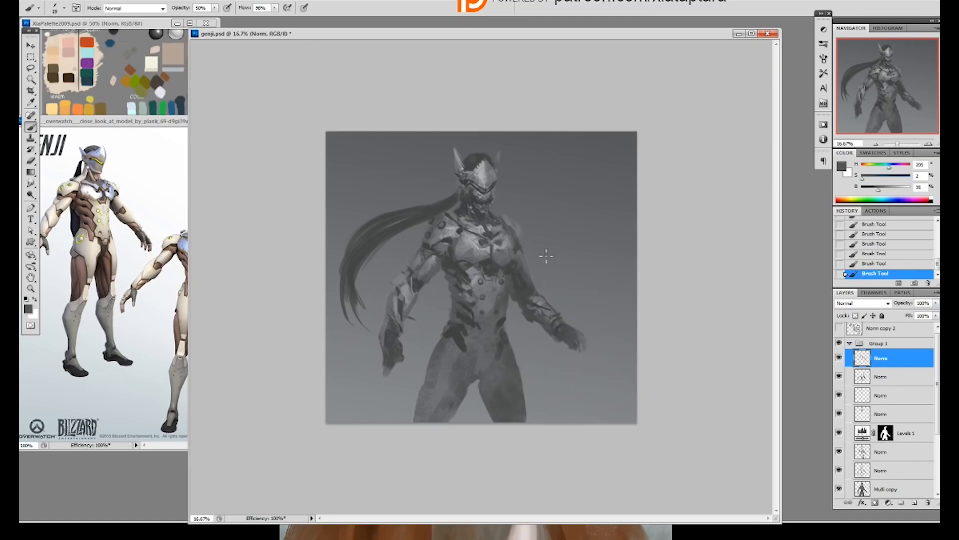
alt+click(495, 286)
alt+click(510, 294)
alt+click(514, 284)
Pick another brush preset, enlarge it and paint the fingers and knuckles of the lowered hand below the ponytail with sampled greys
alt+click(395, 344)
click(461, 394)
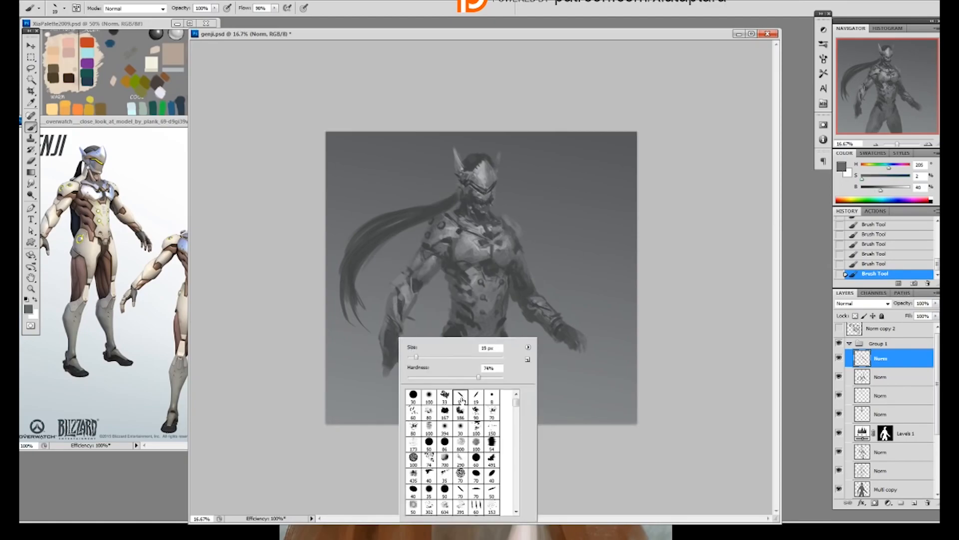
key(Return)
key(])
key(])
key(])
key(])
key(])
mouse_move(383, 355)
mouse_down()
mouse_move(399, 340)
mouse_move(393, 363)
mouse_up()
alt+click(398, 343)
On the Multi copy layer, paint a dark sword hilt rising diagonally behind the shoulder beside the helmet
click(892, 490)
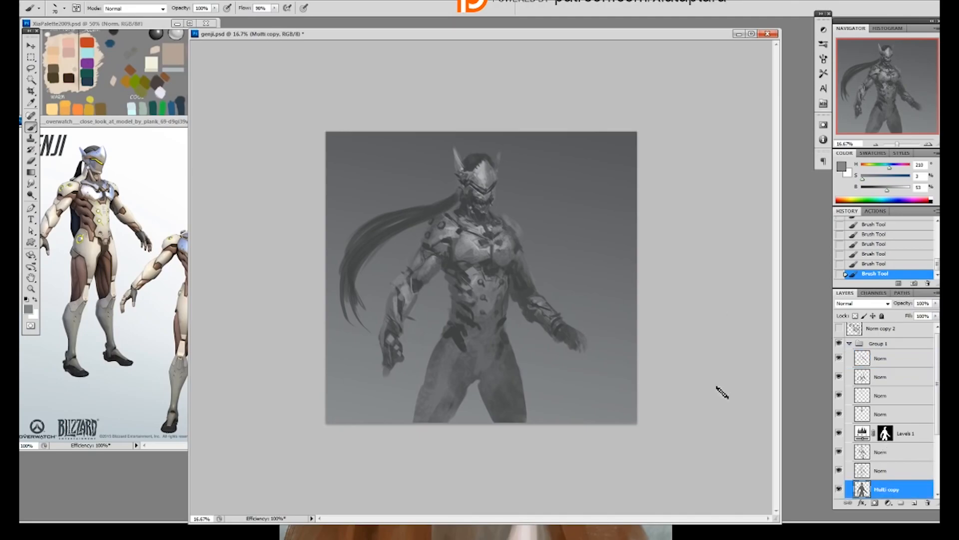
alt+click(481, 212)
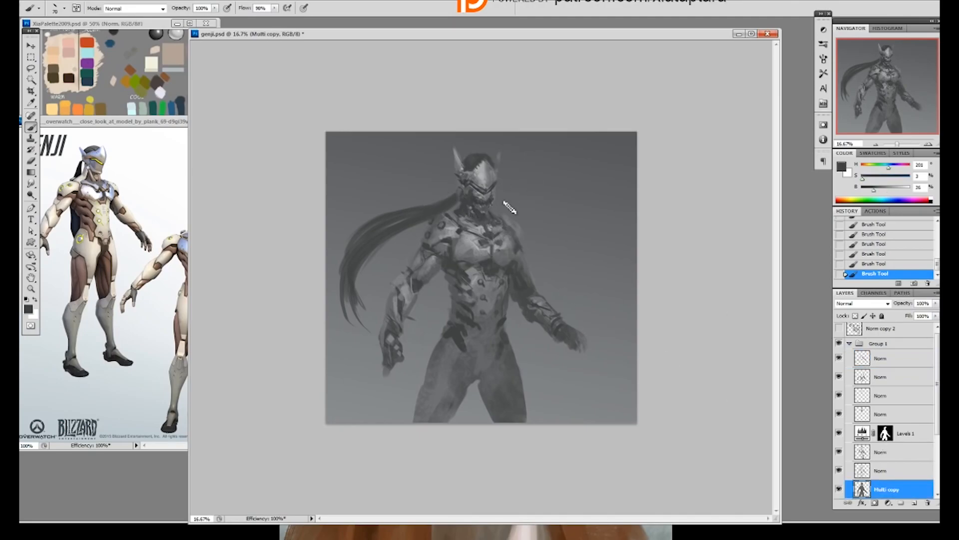
drag(514, 171, 502, 215)
key(ctrl+z)
drag(429, 157, 463, 217)
mouse_move(431, 155)
mouse_down()
mouse_move(426, 161)
mouse_move(441, 182)
mouse_up()
Switch the brush preset and paint the length of the sword handle with a grey sampled beside it
right_click(452, 184)
double_click(528, 243)
alt+click(431, 172)
drag(436, 166, 456, 207)
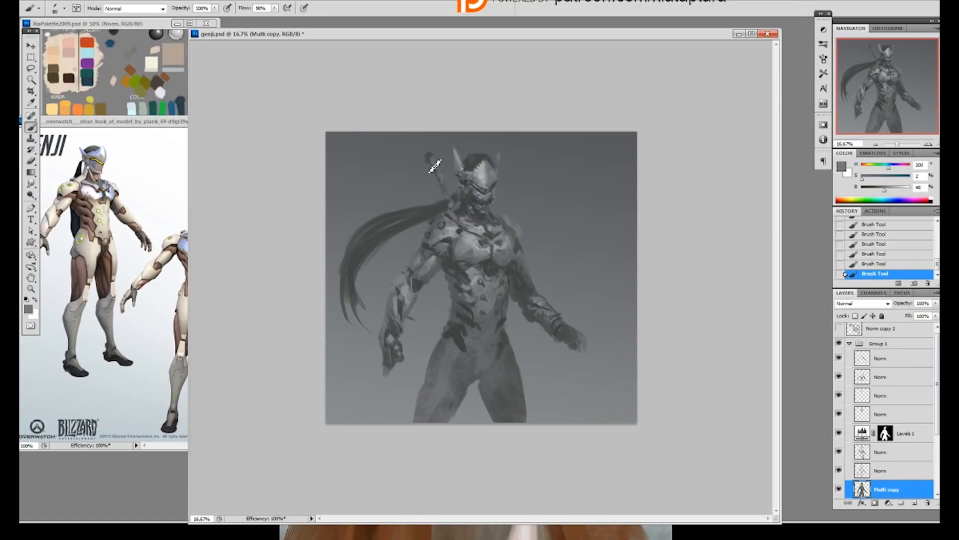
Return to the top Norm layer in Group 1 and darken the area beneath the chest plate with a sampled dark grey
alt+click(461, 262)
click(888, 362)
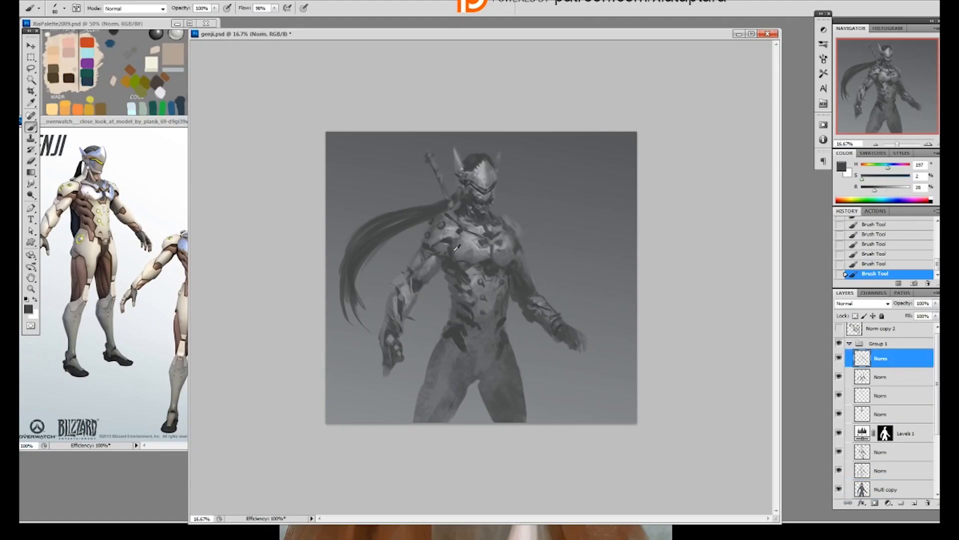
drag(459, 268, 476, 271)
Switch to the 19 px brush preset and save the painting
right_click(602, 186)
double_click(671, 226)
key(ctrl+s)
key(ctrl+plus)
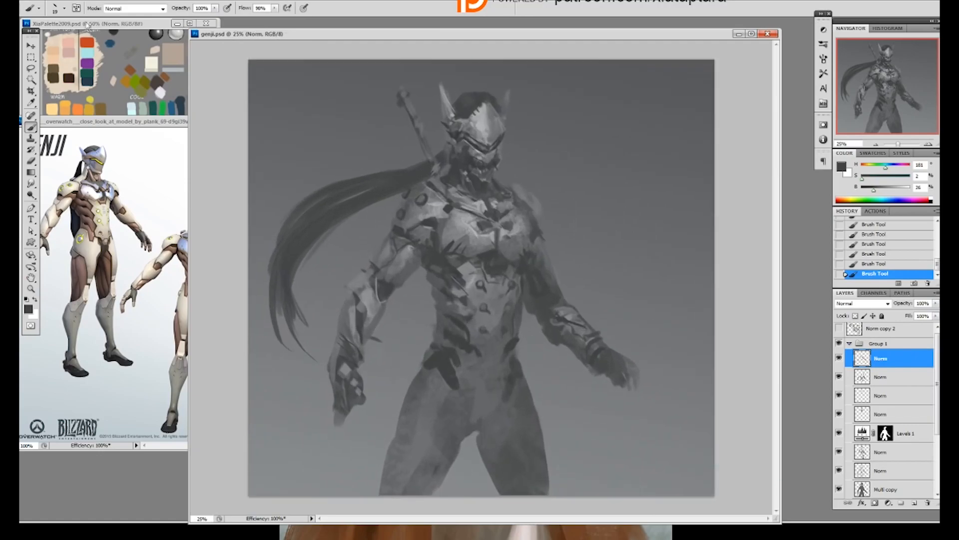